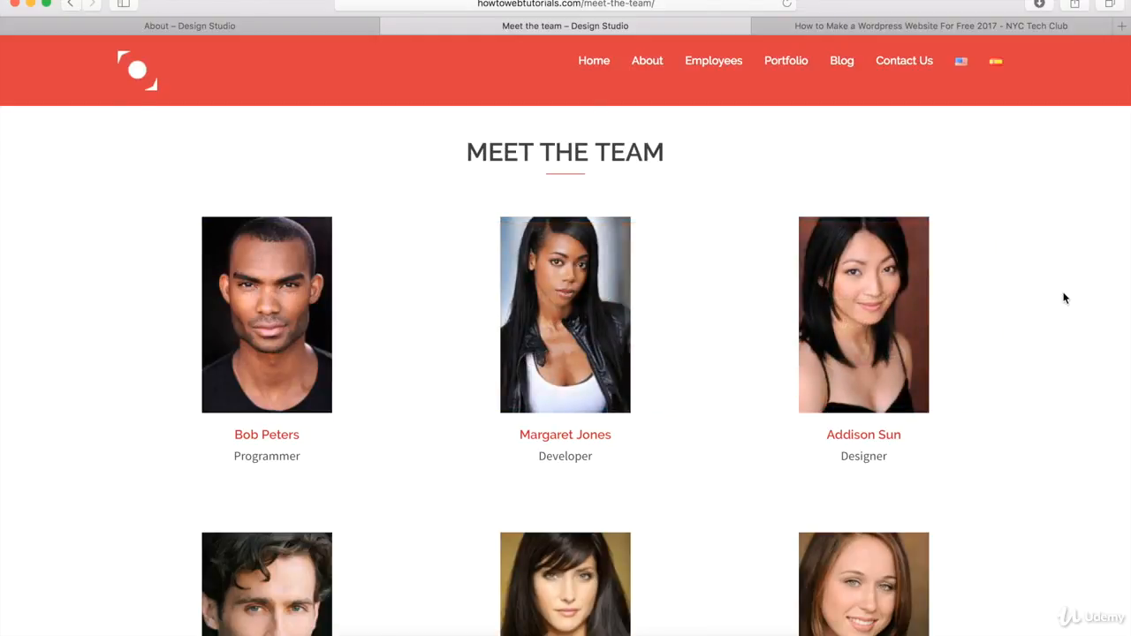
Step: Scroll through the Meet the Team page to the bottom and return to the top
scroll(1065, 299, "down", 5)
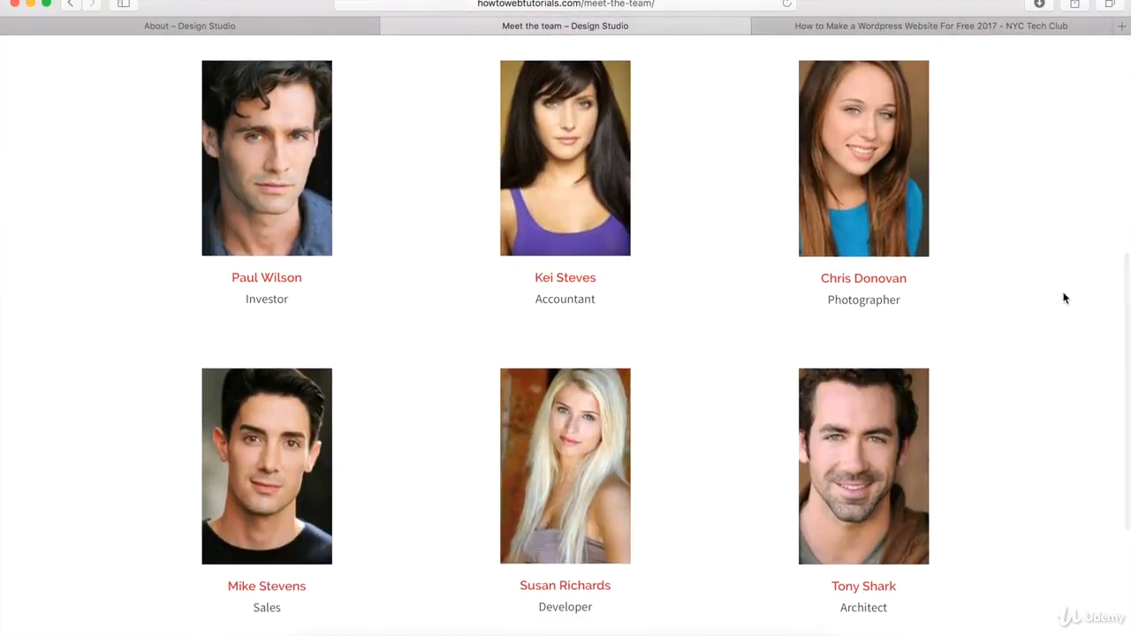
scroll(1065, 299, "down", 3)
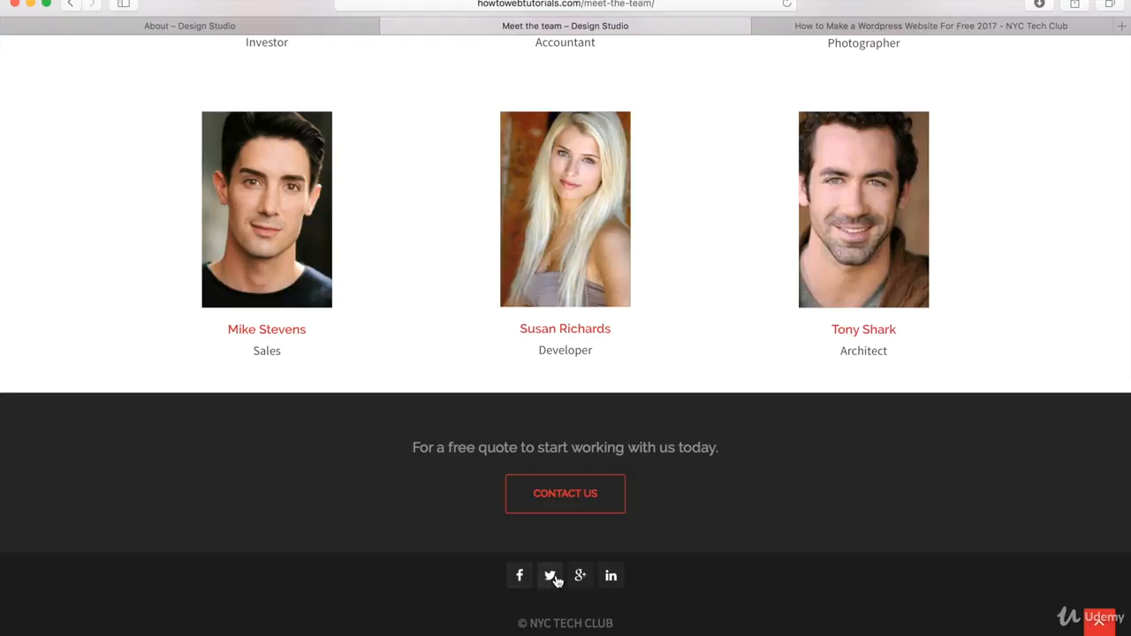
left_click(1112, 627)
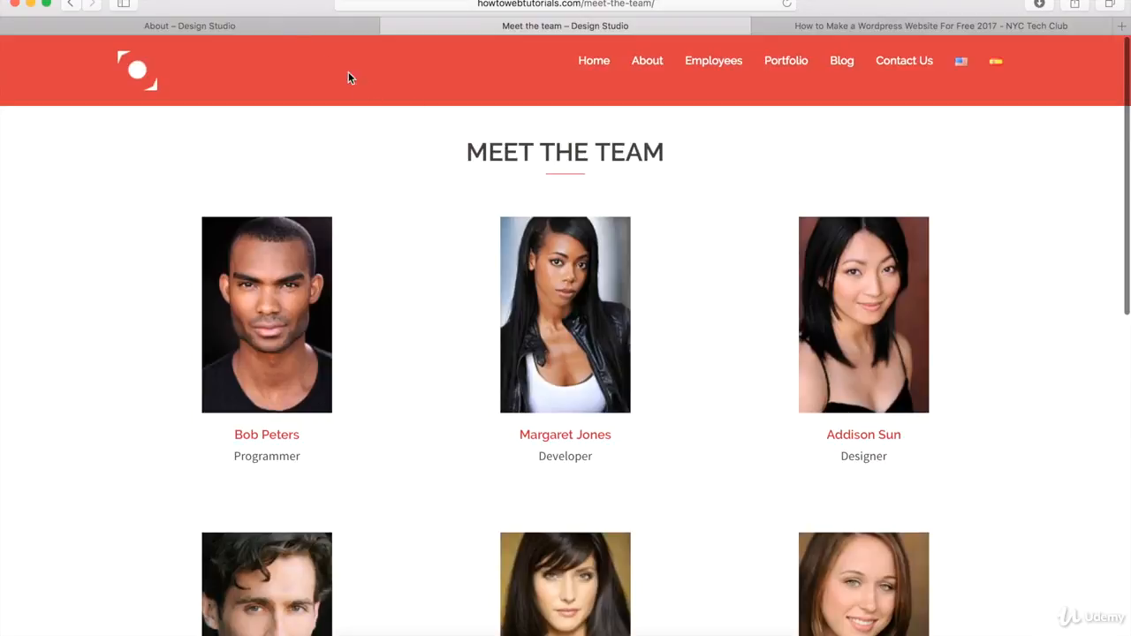
Step: Switch to the About tab and open the Add New Employee screen in the WordPress dashboard
left_click(273, 25)
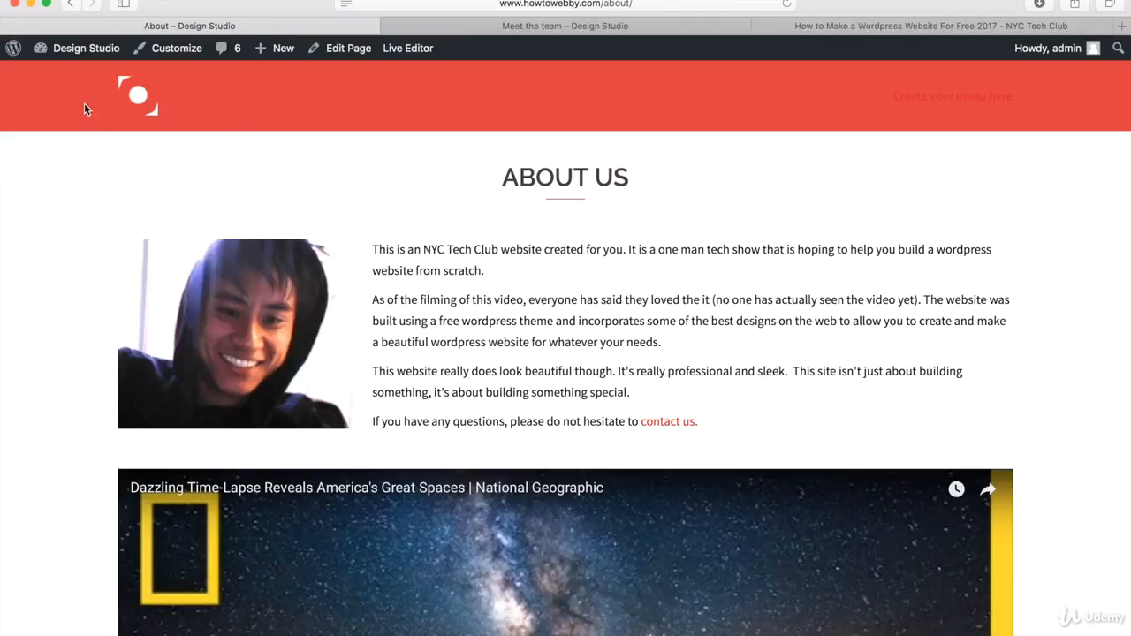
mouse_move(86, 55)
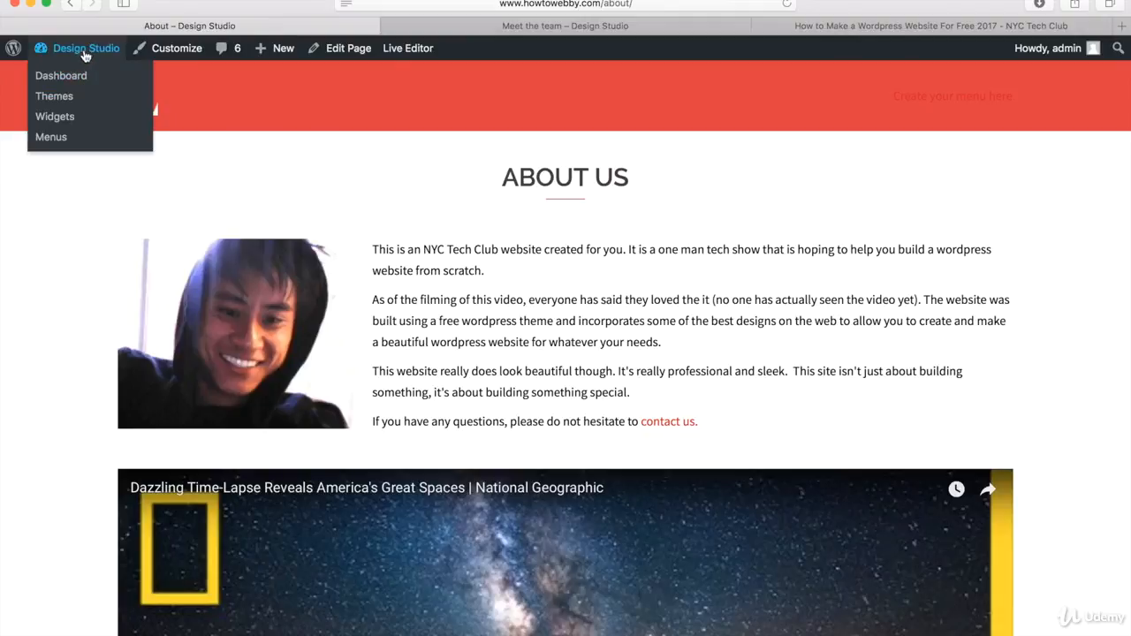
left_click(75, 78)
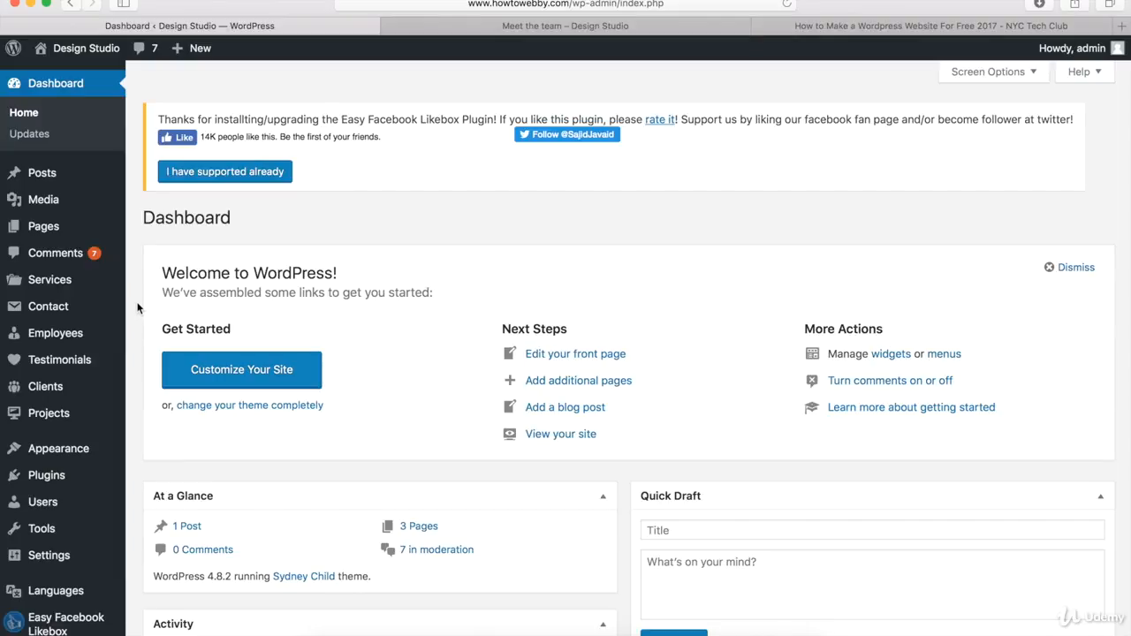
mouse_move(58, 341)
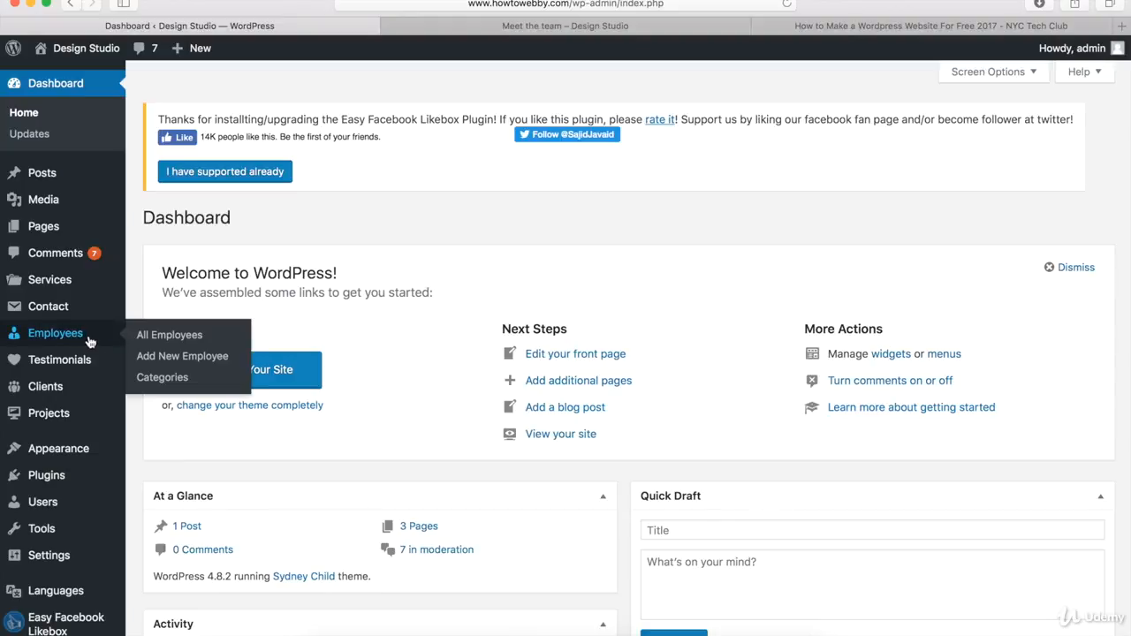
left_click(164, 359)
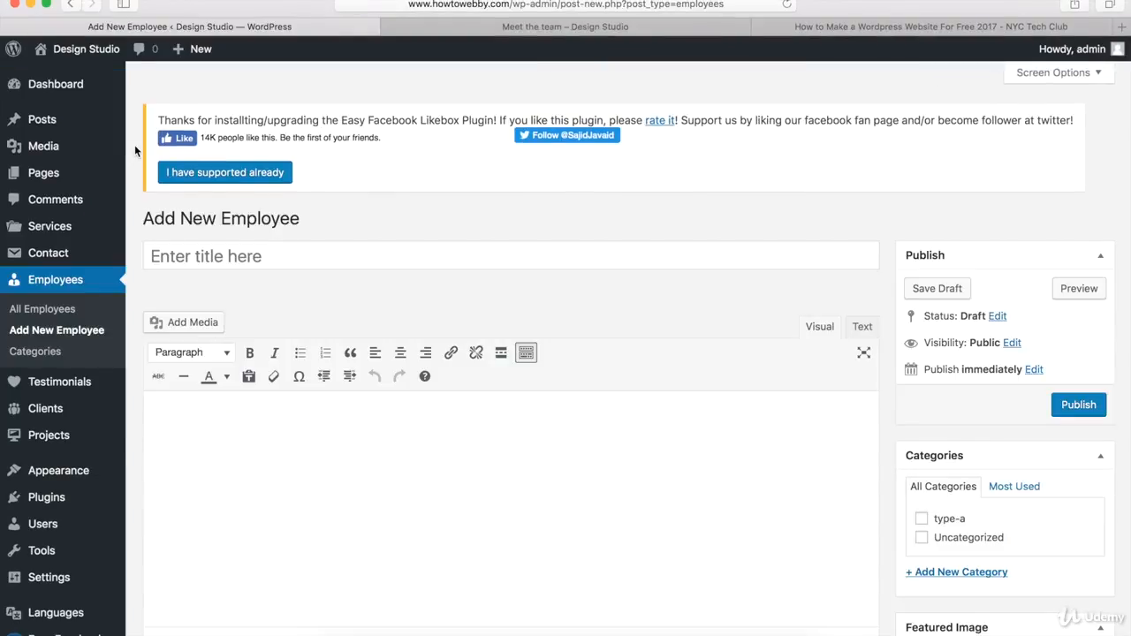
Step: Enter the new employee's full name as the title
left_click(198, 256)
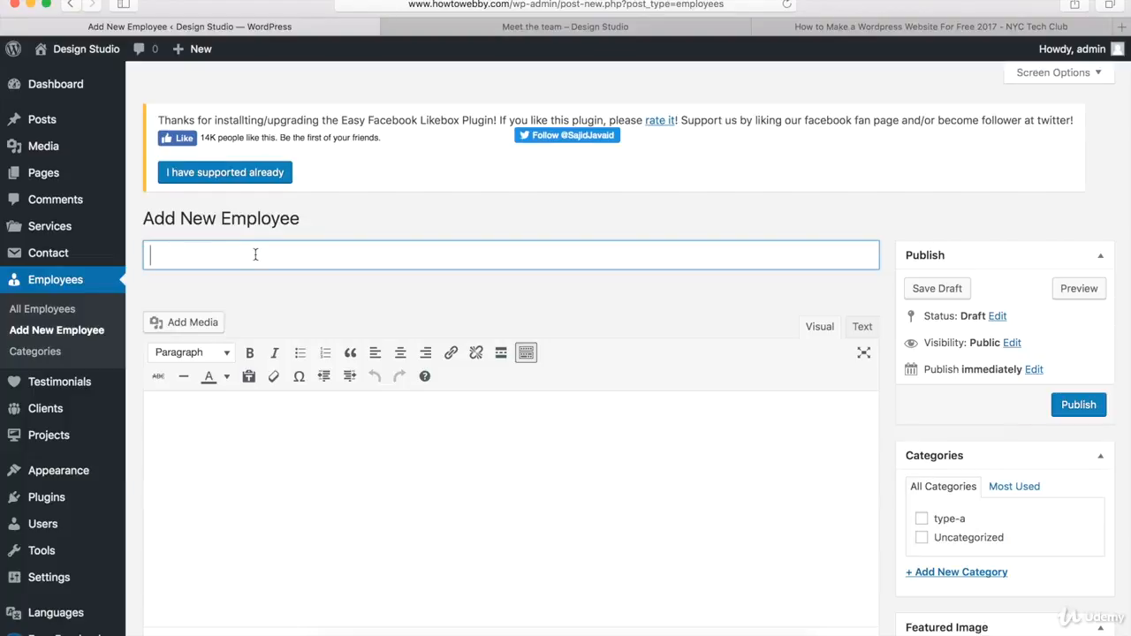
type("Mark Stevens")
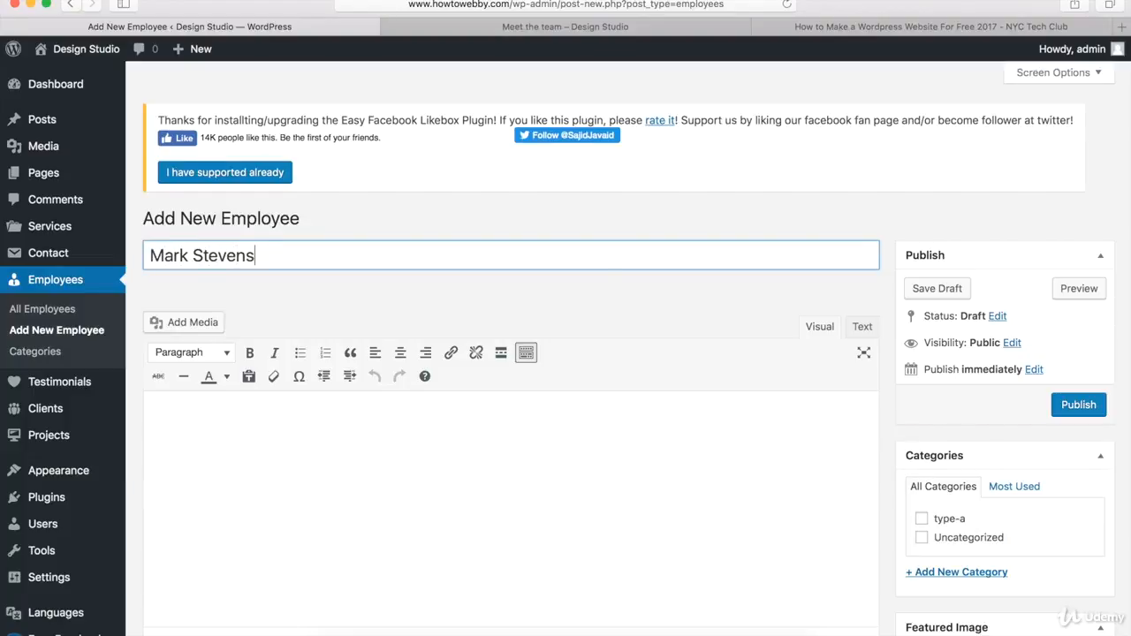
left_click(599, 295)
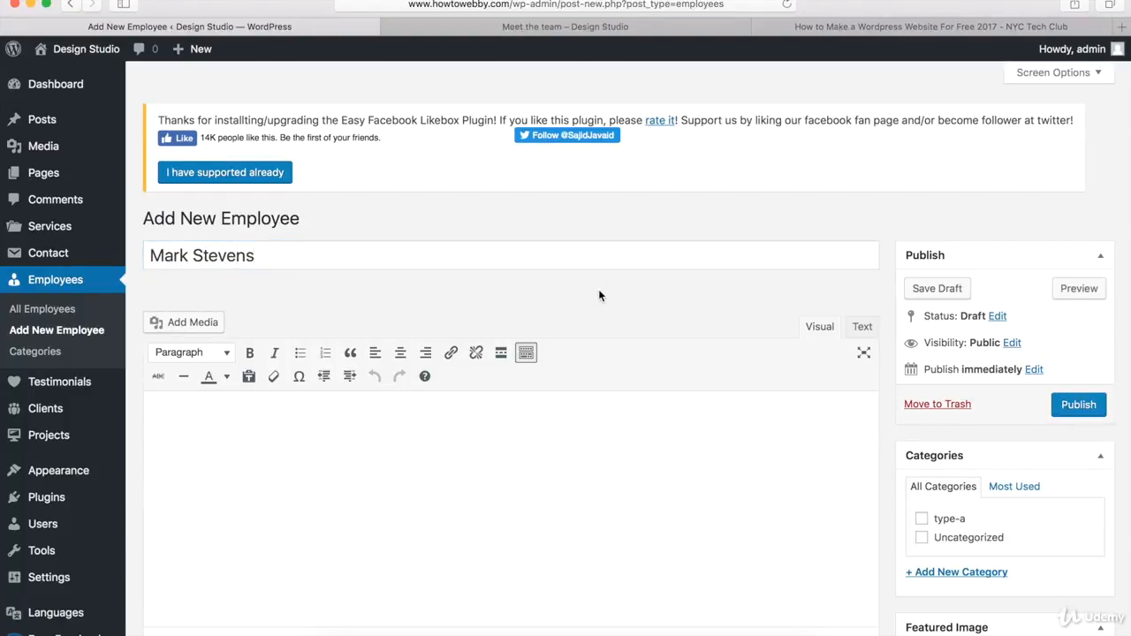
Step: Set the employee position to Programmer in the Employee info section
scroll(598, 295, "down", 10)
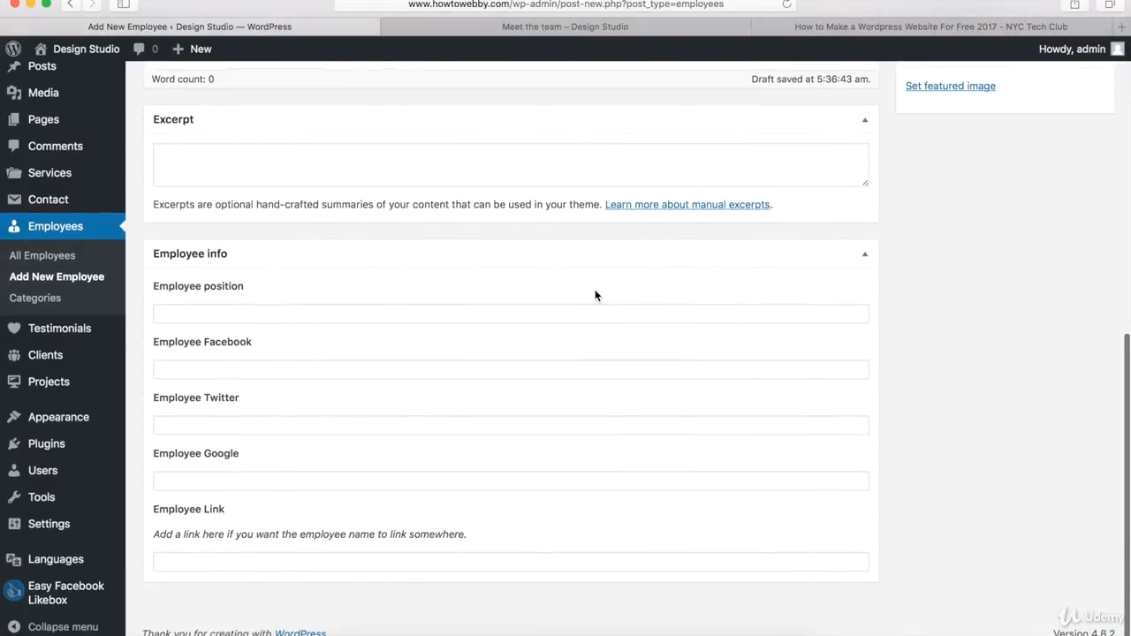
left_click(209, 312)
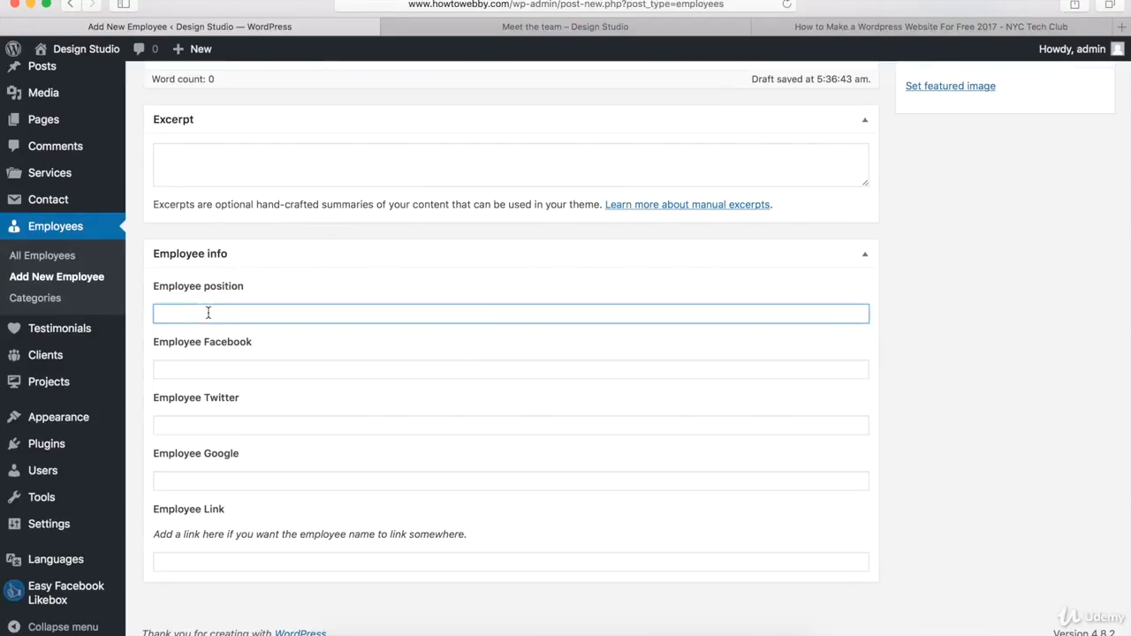
type("Programmer")
left_click(233, 368)
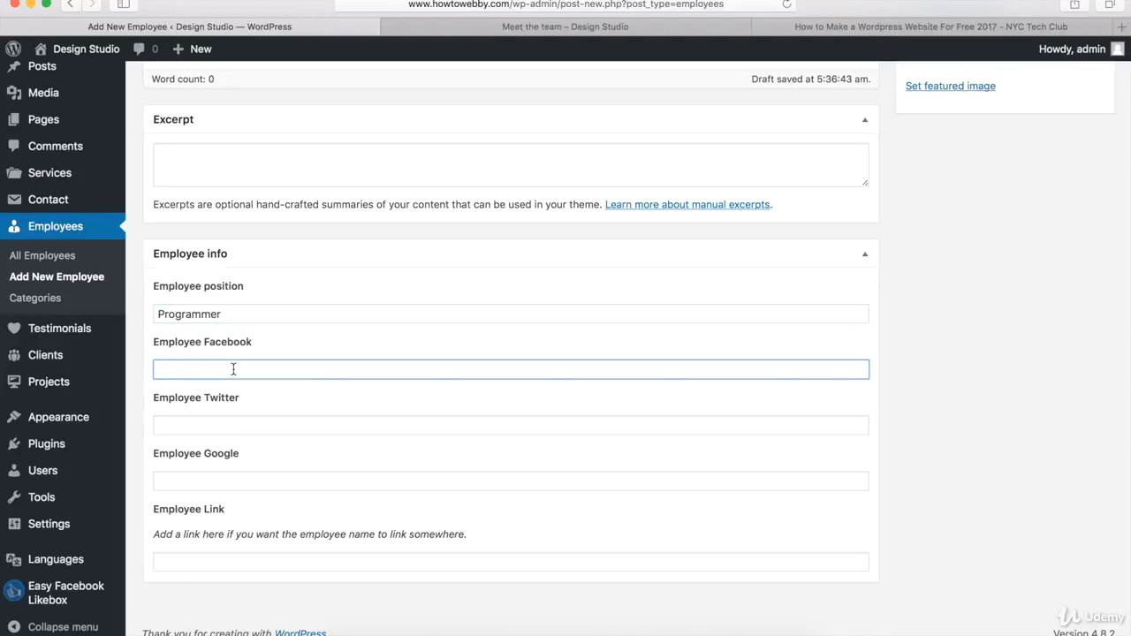
type("http://www.facebook.com/nyctechclub")
key("Tab")
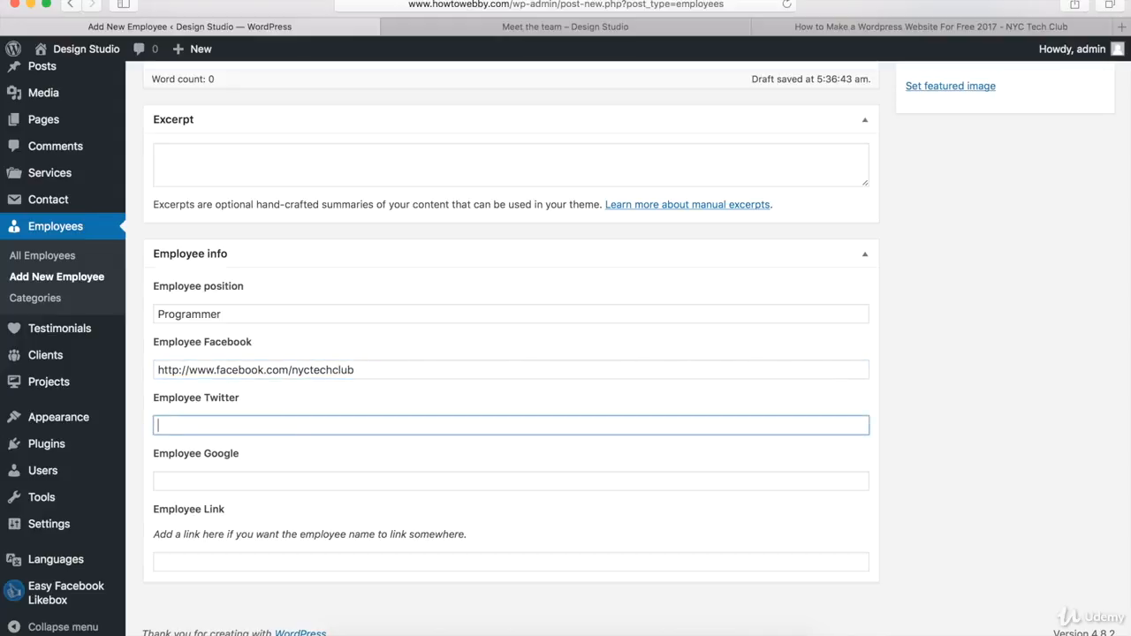
type("http://www.twitter.com")
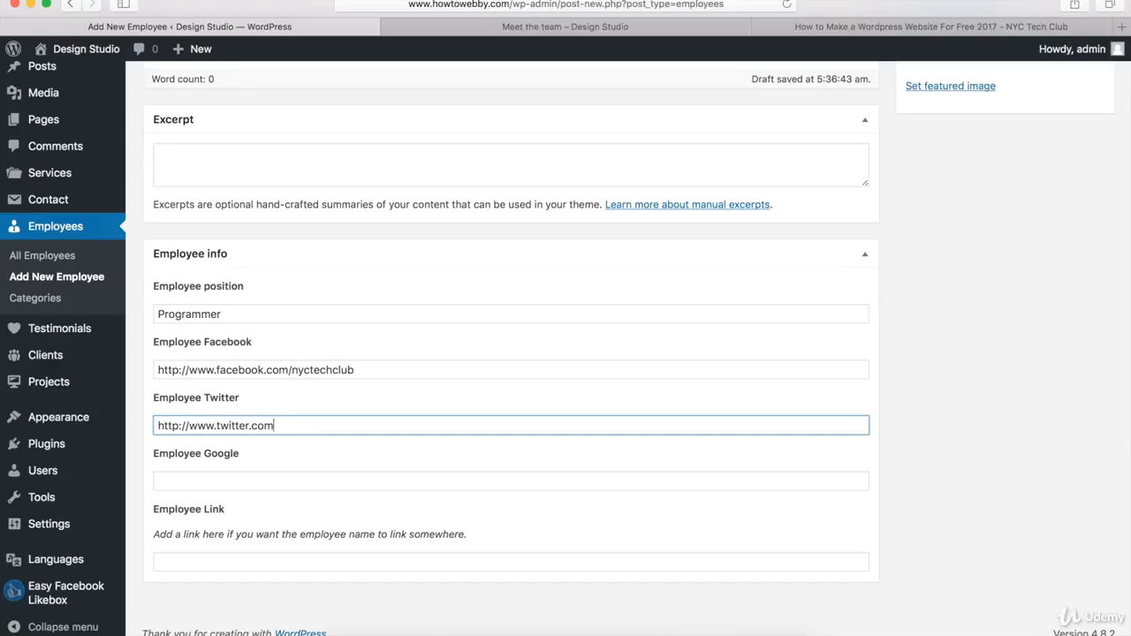
type("/nyctechclub")
key("Tab")
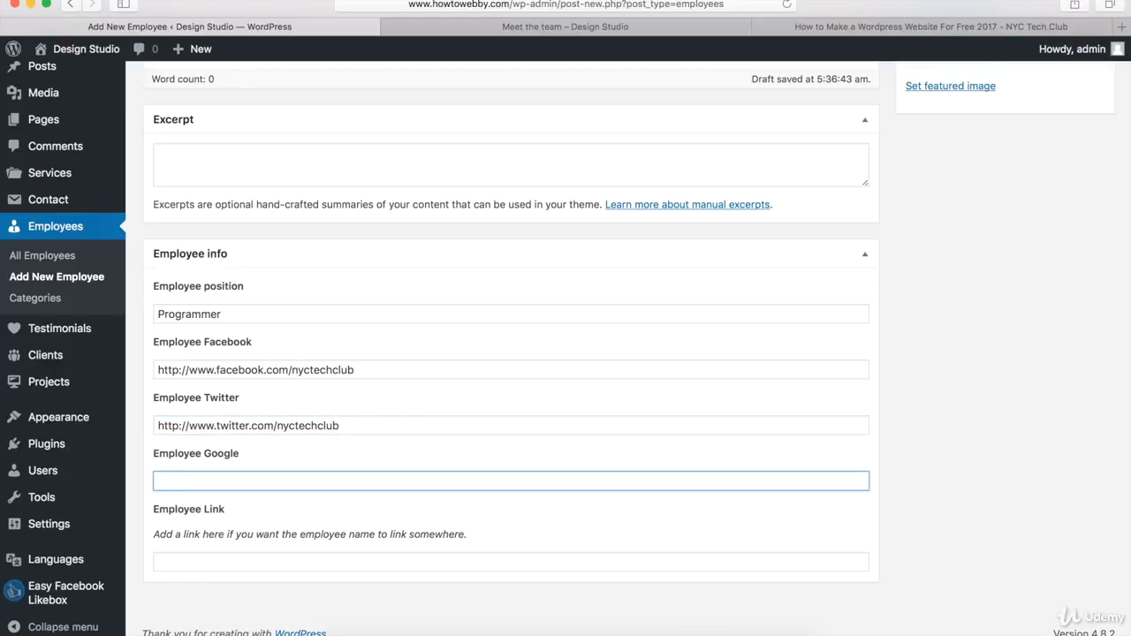
type("http://www.google.com")
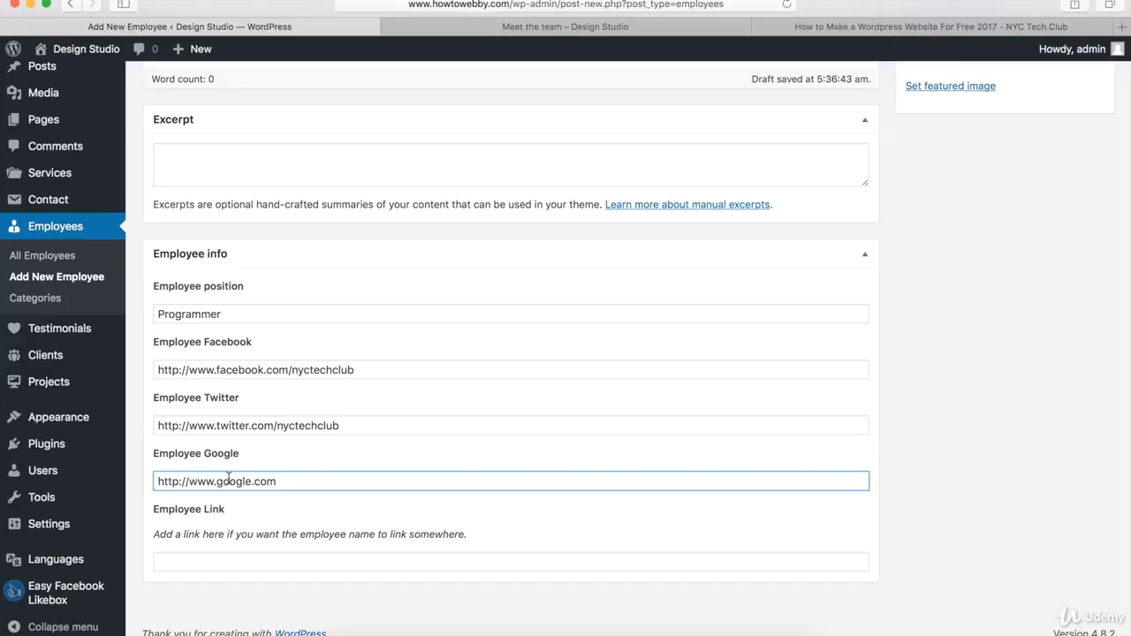
left_click(198, 563)
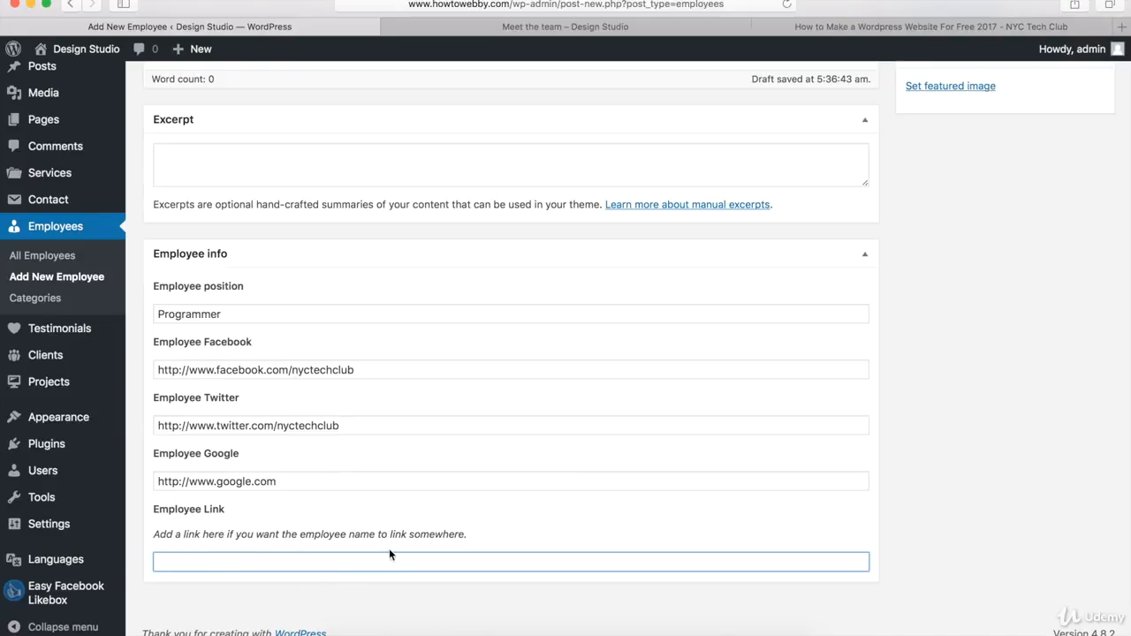
left_click(890, 541)
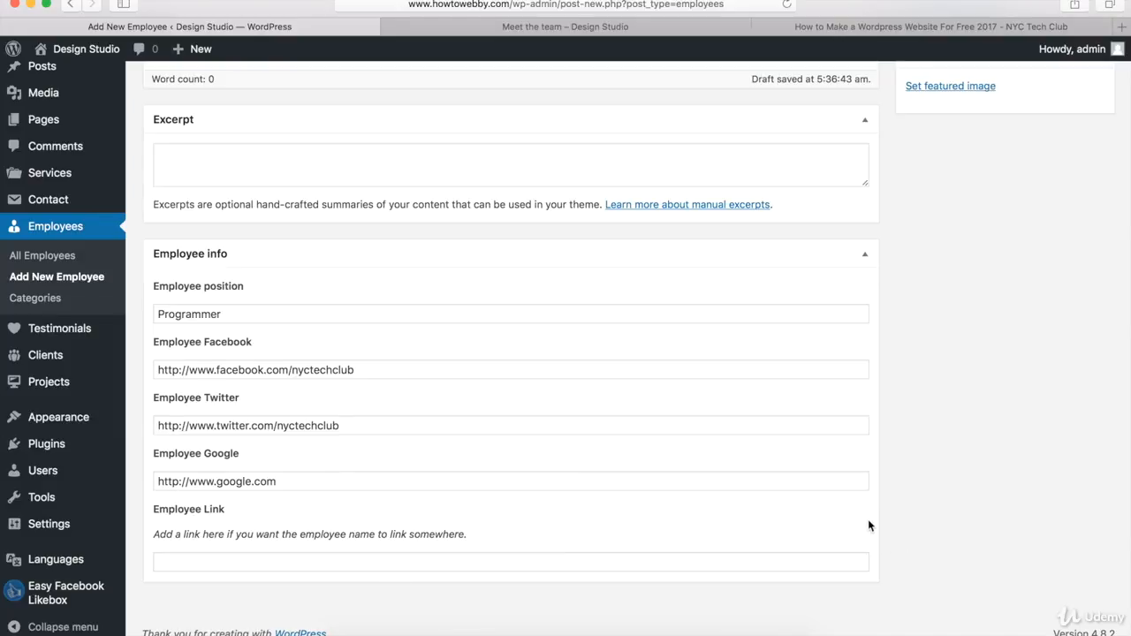
Step: Open the featured image picker and switch from the upload view back to the media library
scroll(869, 525, "up", 5)
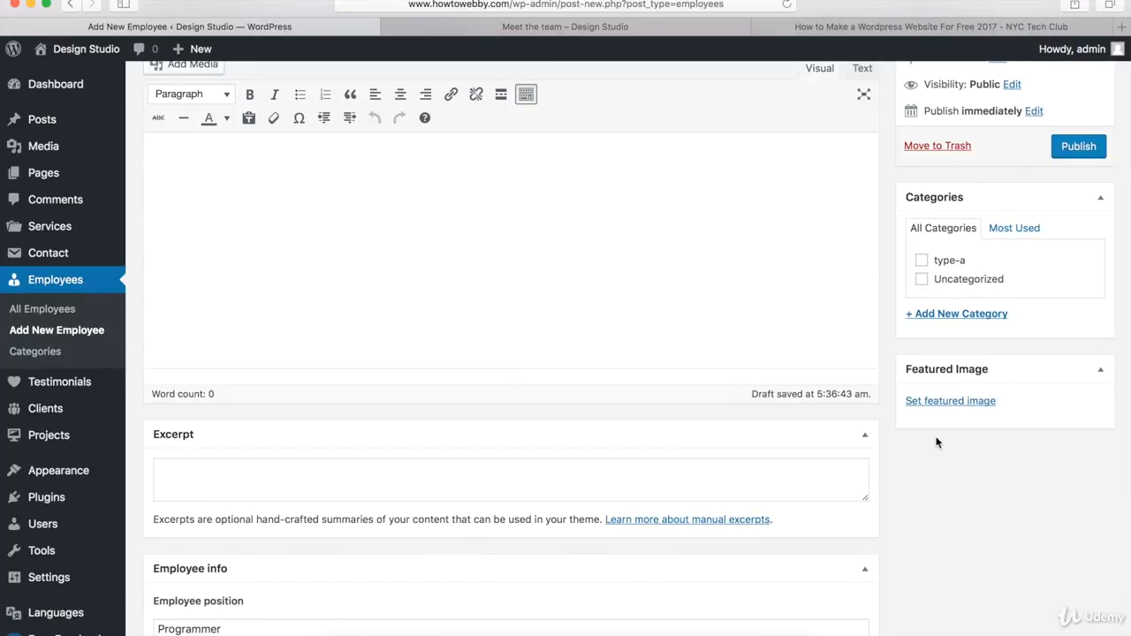
left_click(954, 403)
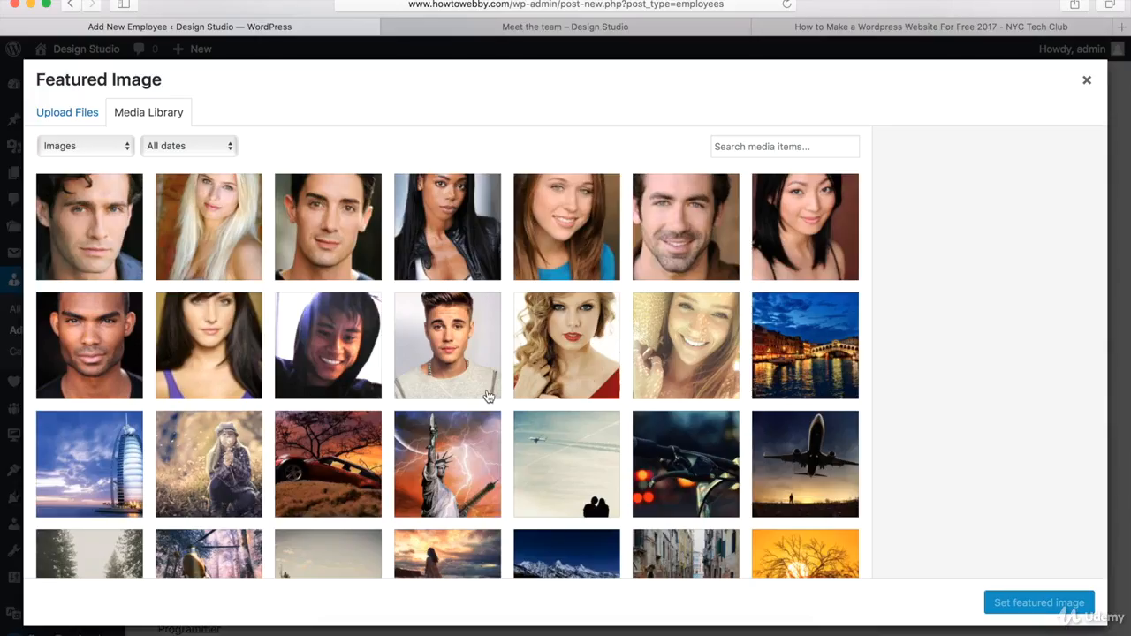
left_click(72, 117)
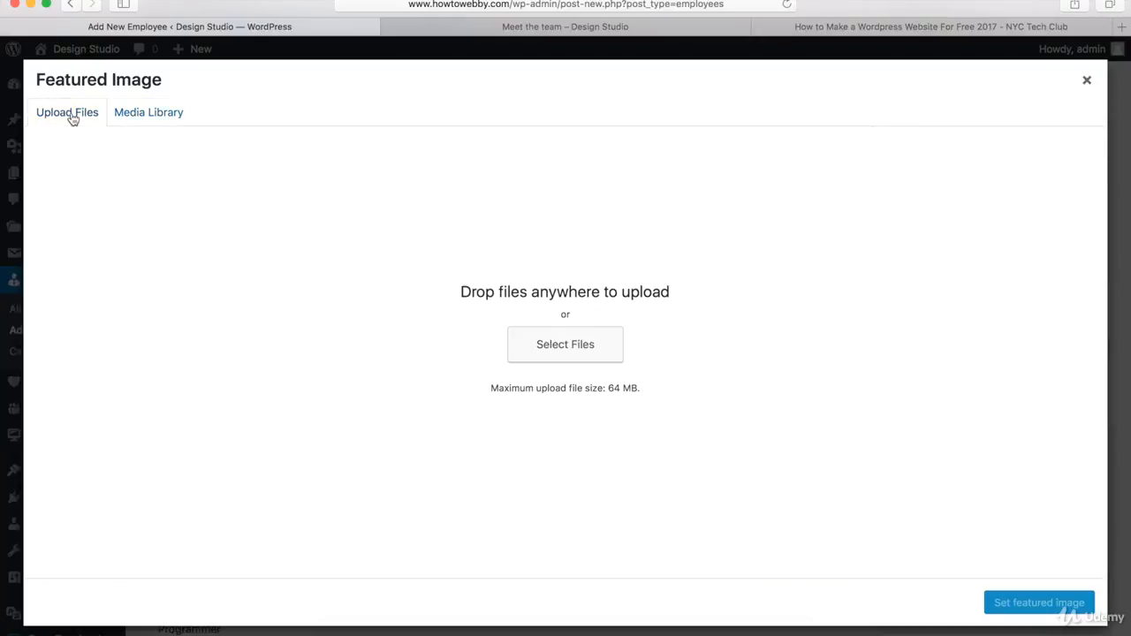
left_click(166, 121)
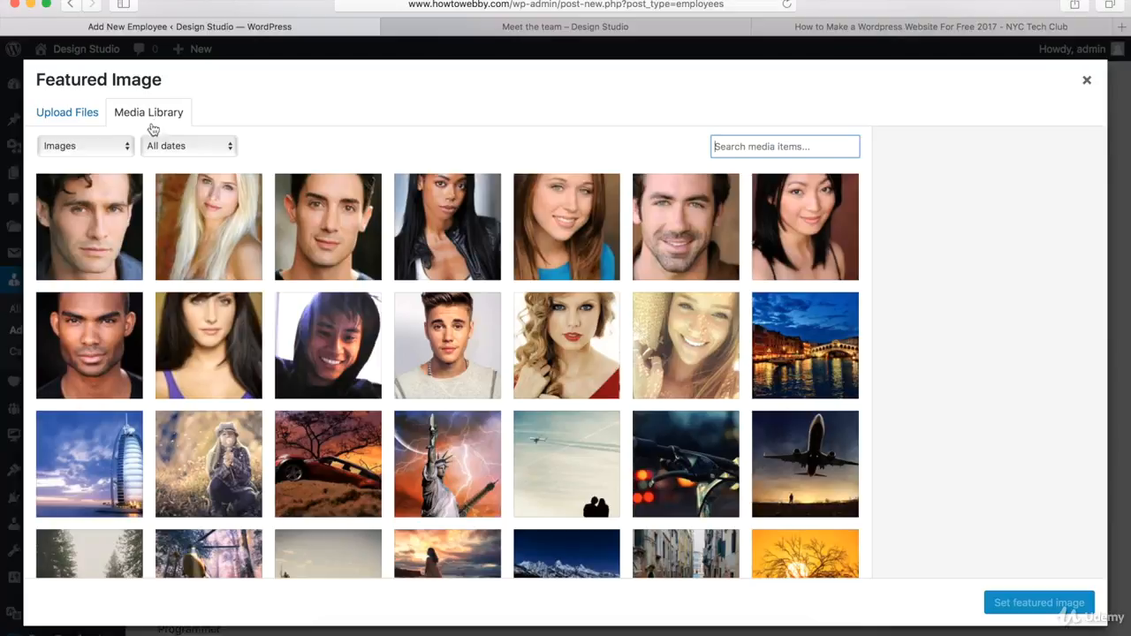
Step: Examine the file details of several portraits in the featured image media library
left_click(88, 239)
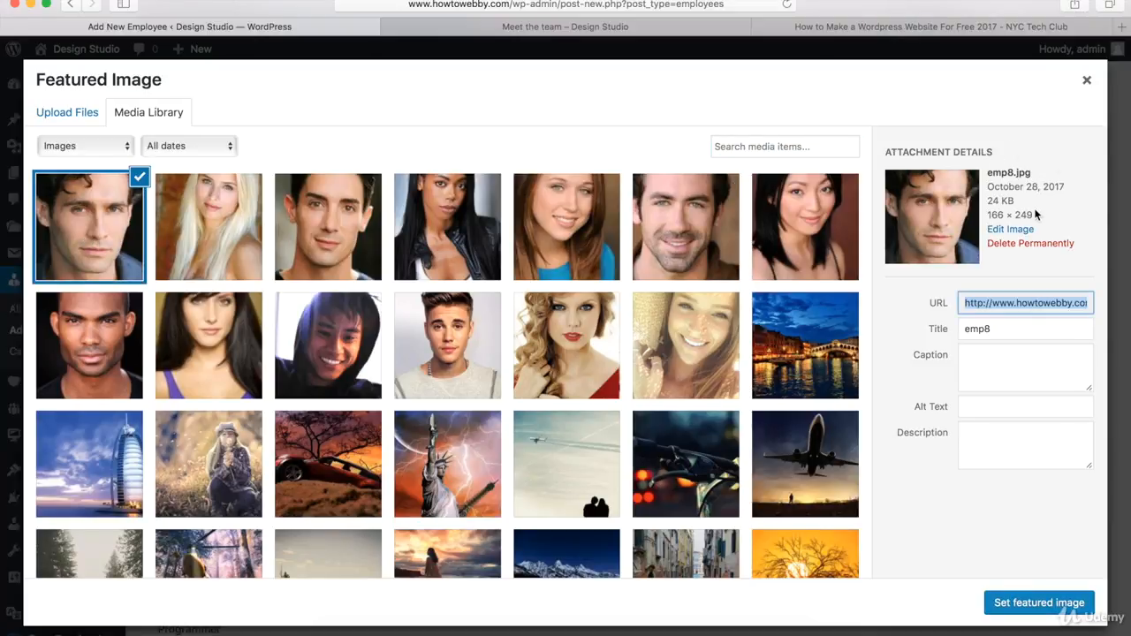
left_click_drag(1036, 217, 987, 217)
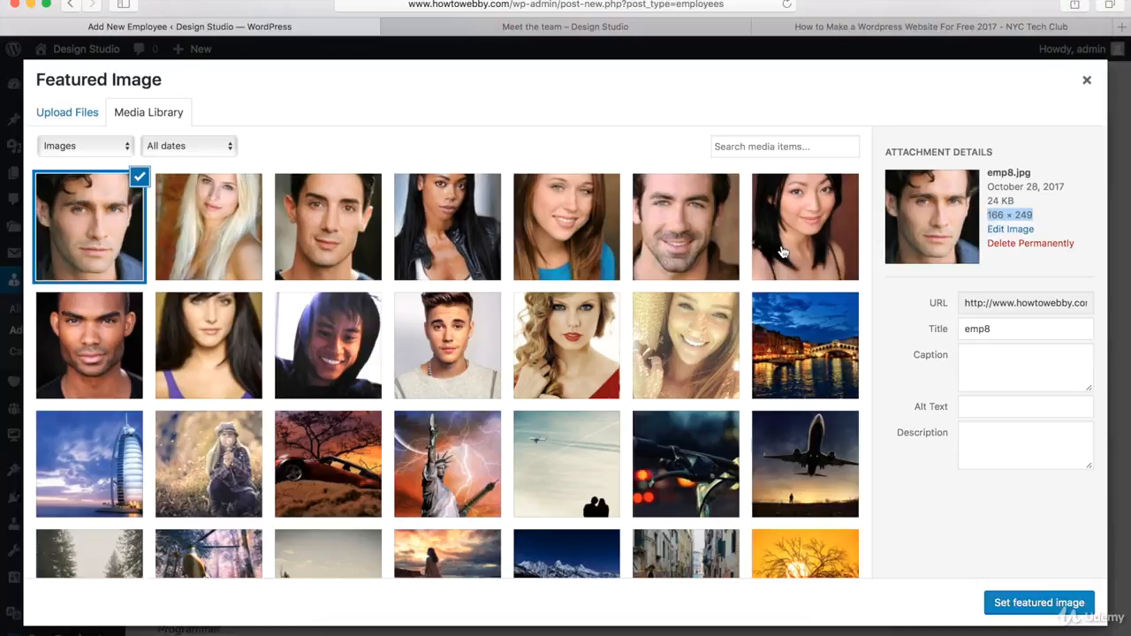
left_click(208, 237)
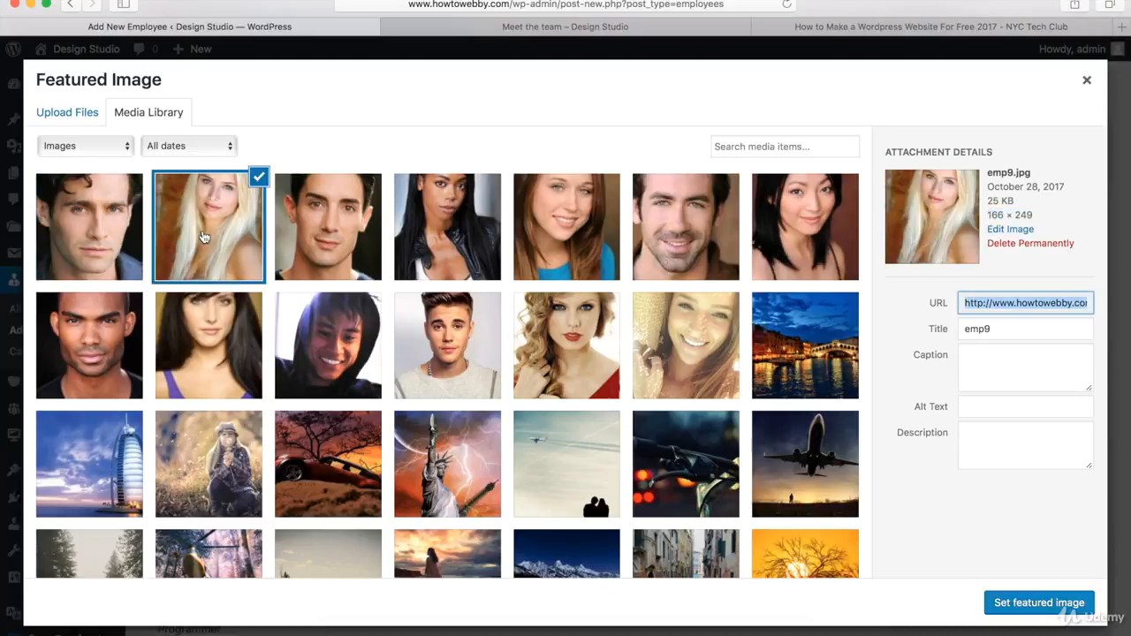
left_click(330, 237)
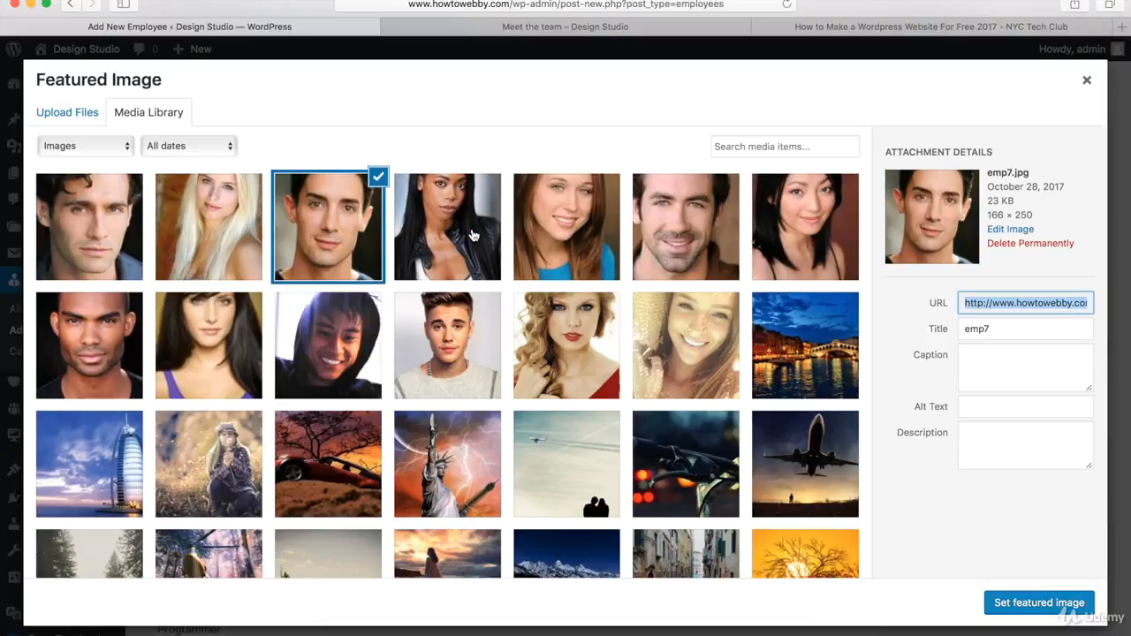
left_click(474, 237)
left_click(560, 237)
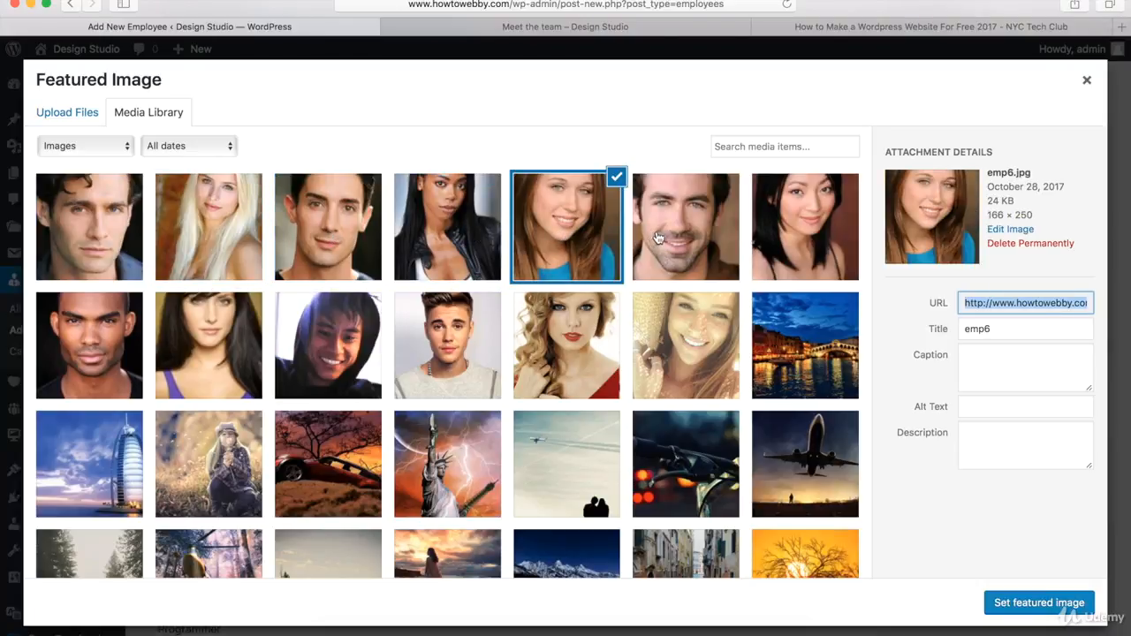
left_click(816, 236)
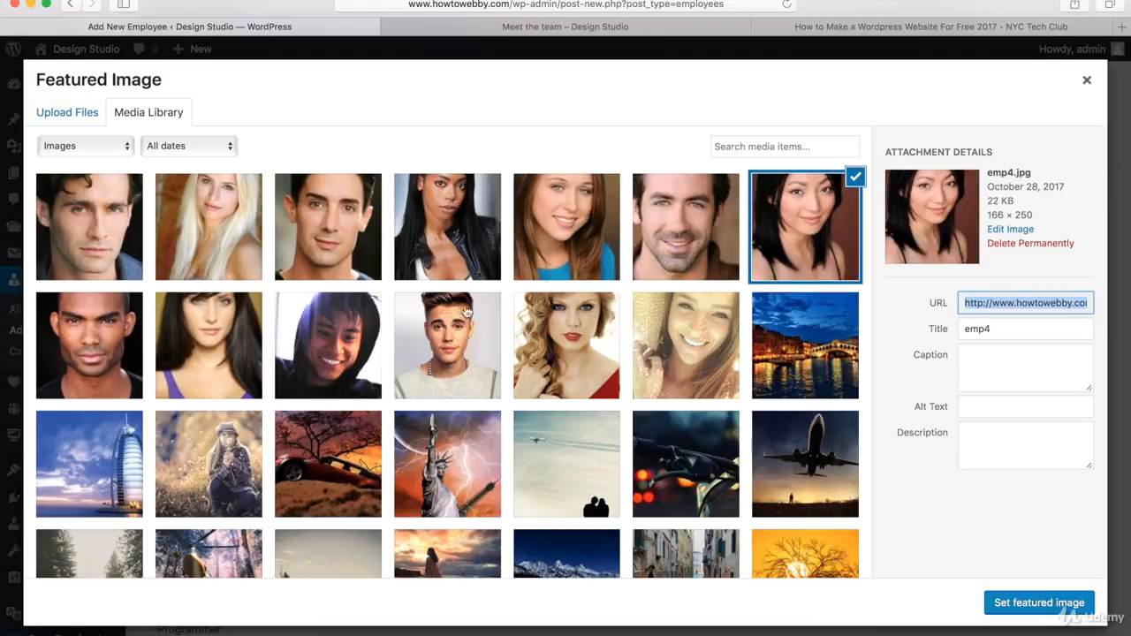
left_click(210, 354)
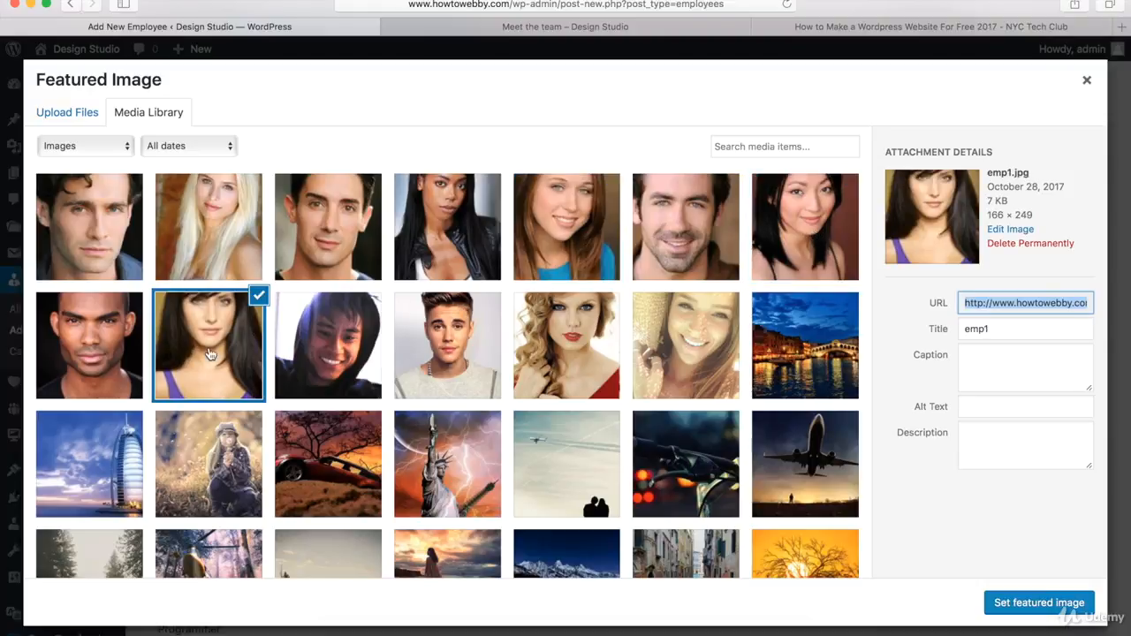
left_click(110, 367)
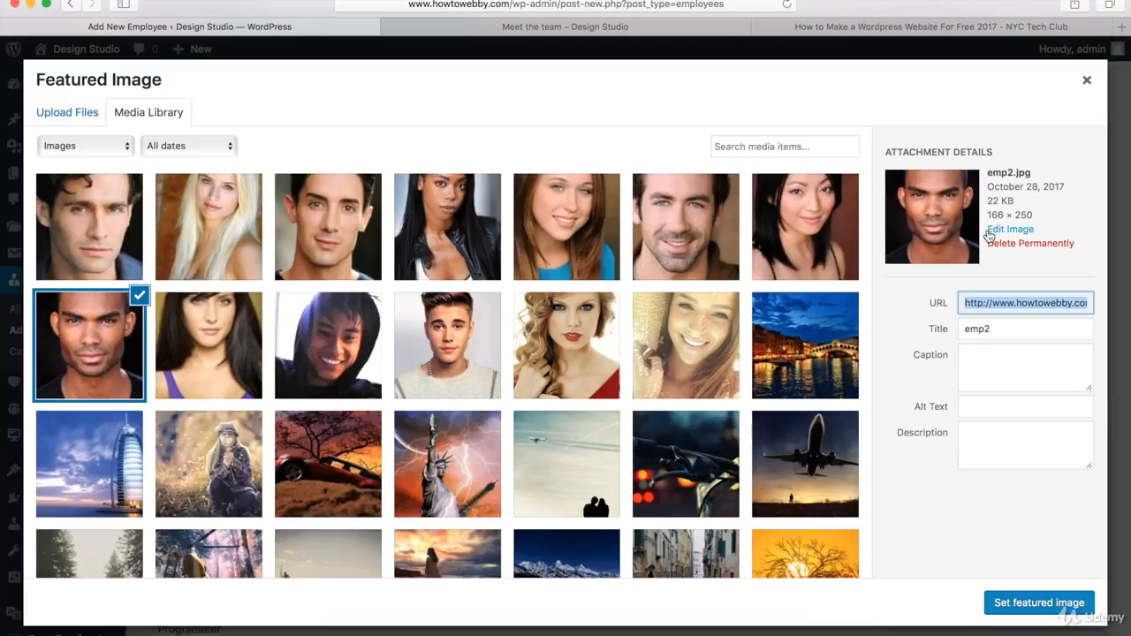
Step: Set the emp8.jpg portrait as the employee's featured image
left_click(834, 232)
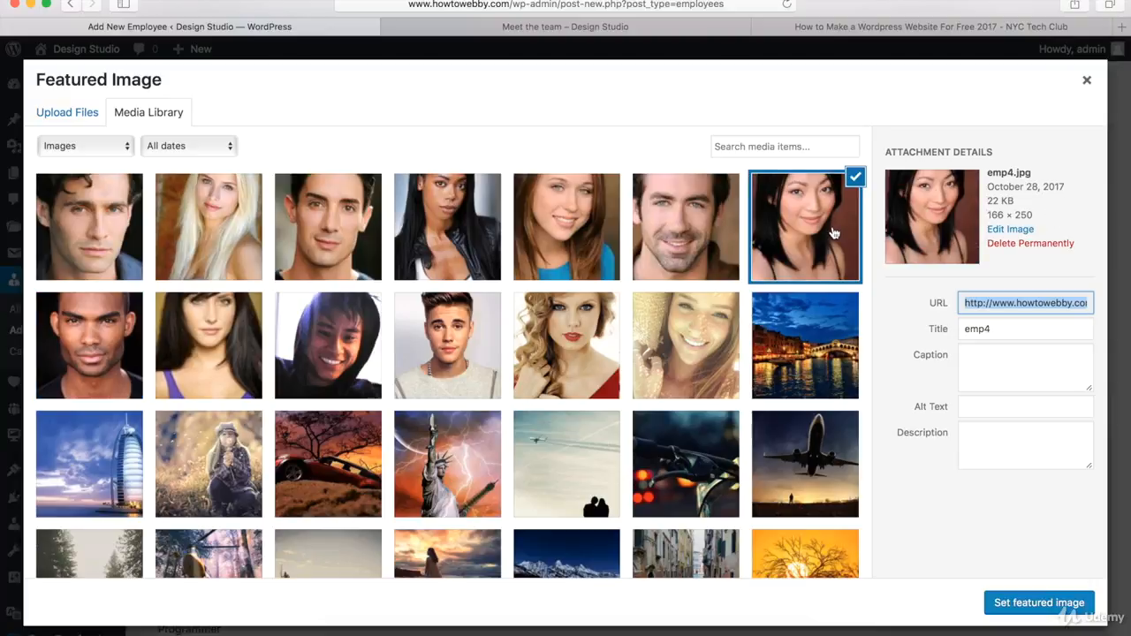
left_click(678, 241)
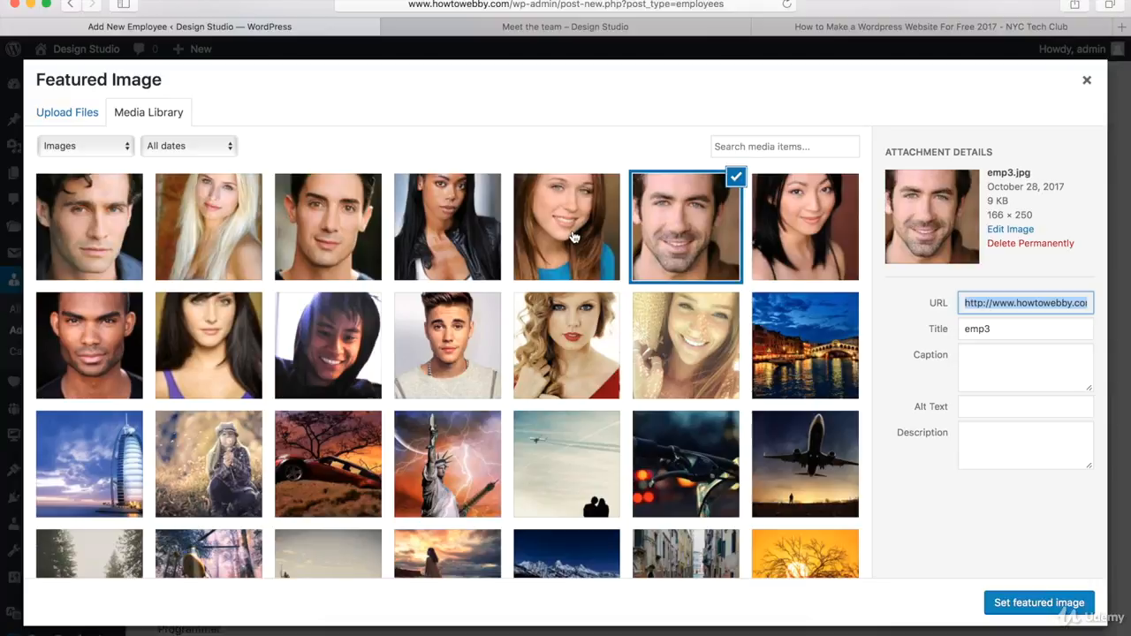
left_click(572, 237)
left_click(446, 236)
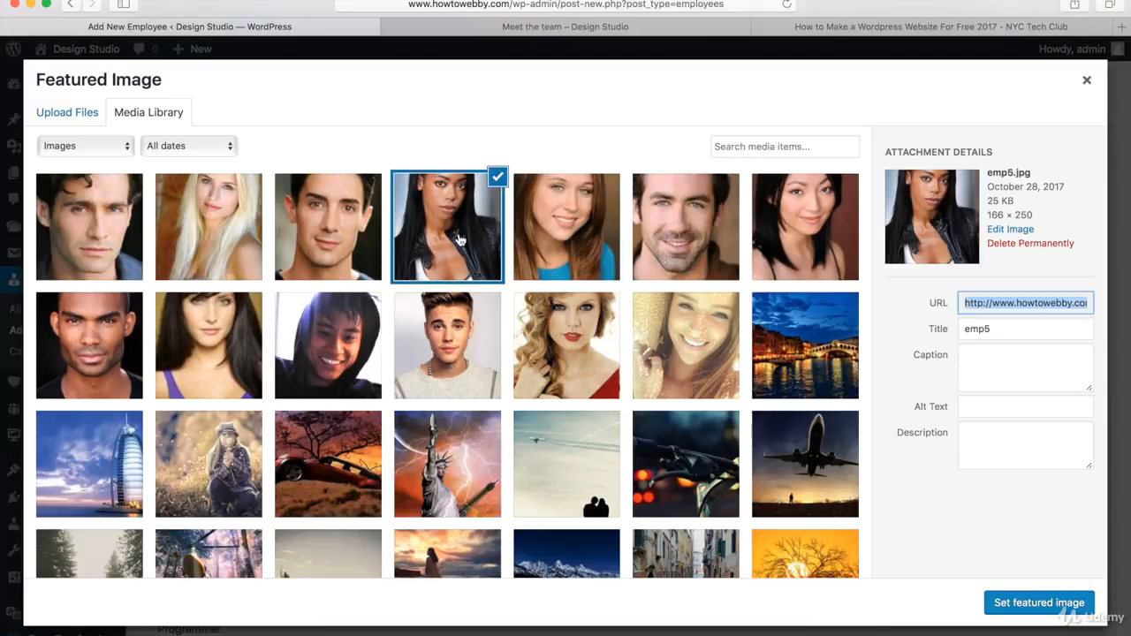
left_click(91, 237)
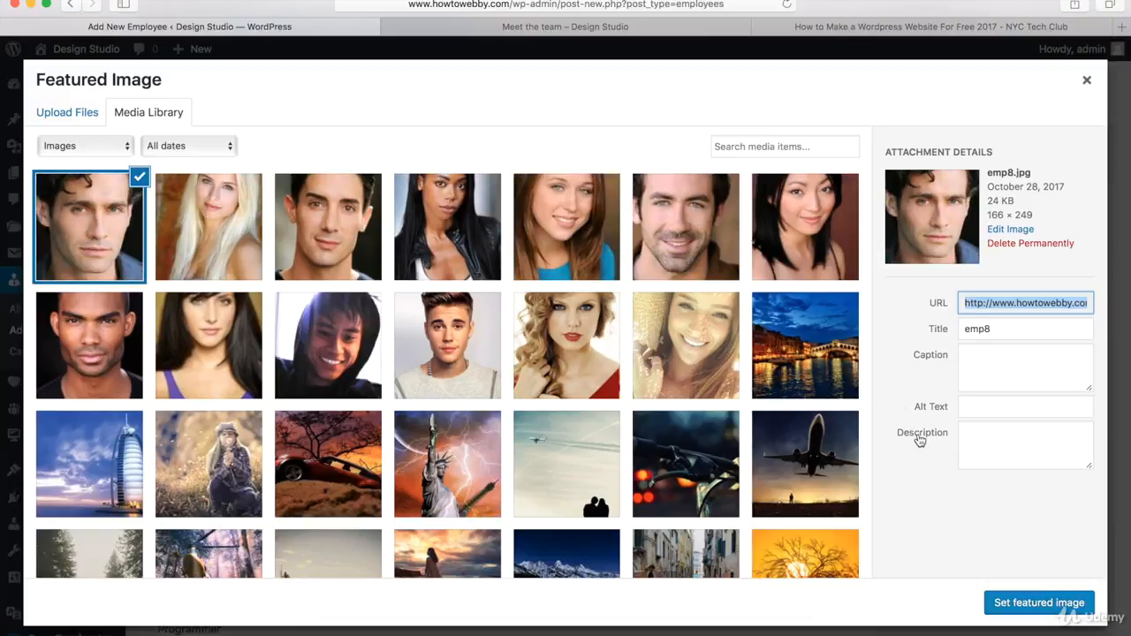
left_click(1031, 607)
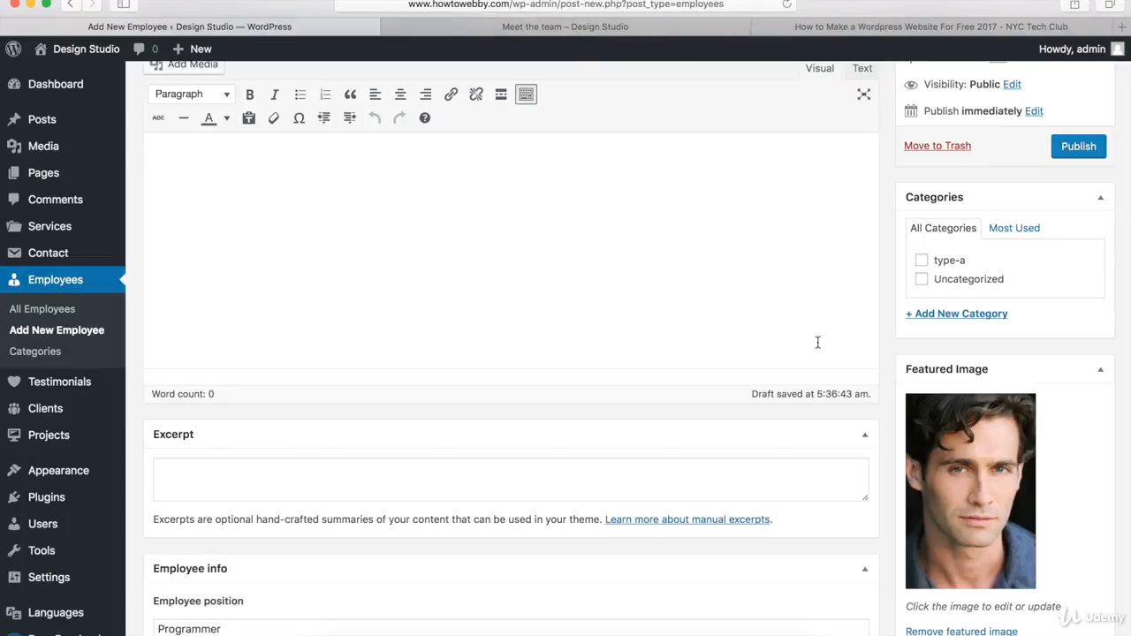
Step: Add and assign a new category emp1 to the employee, then publish it
left_click(963, 318)
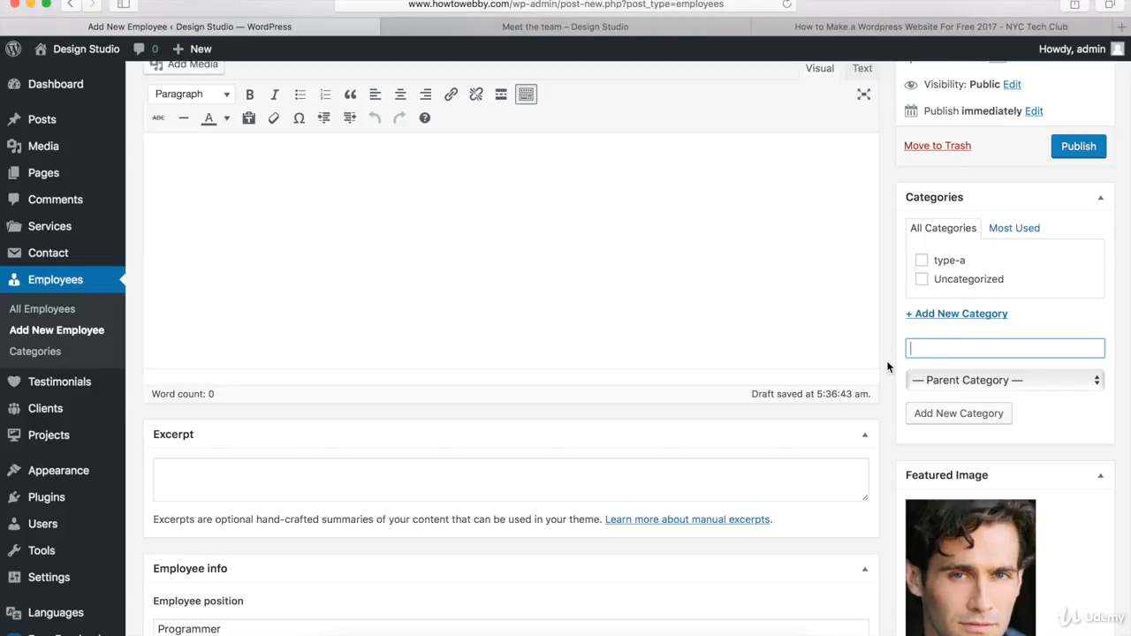
type("emp1")
key("Return")
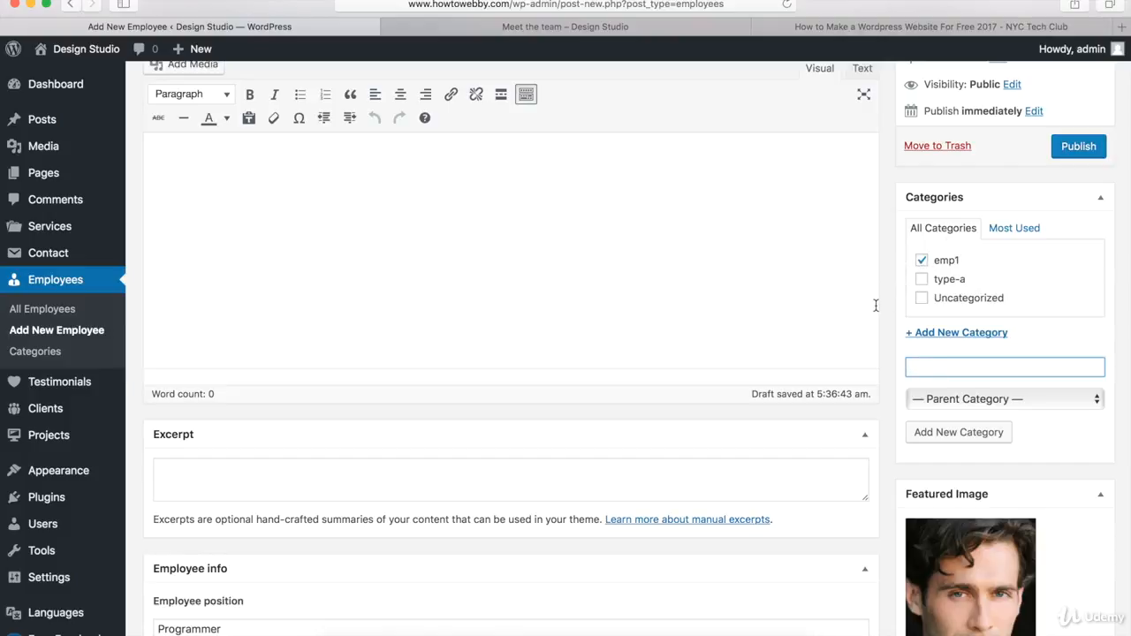
left_click(1079, 150)
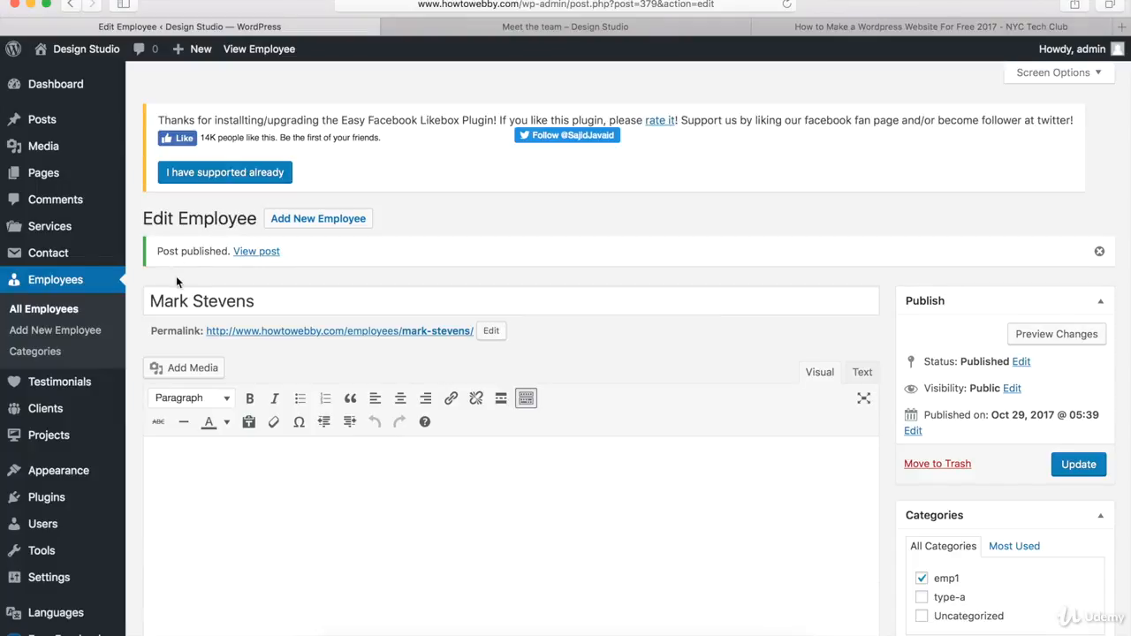
left_click(309, 220)
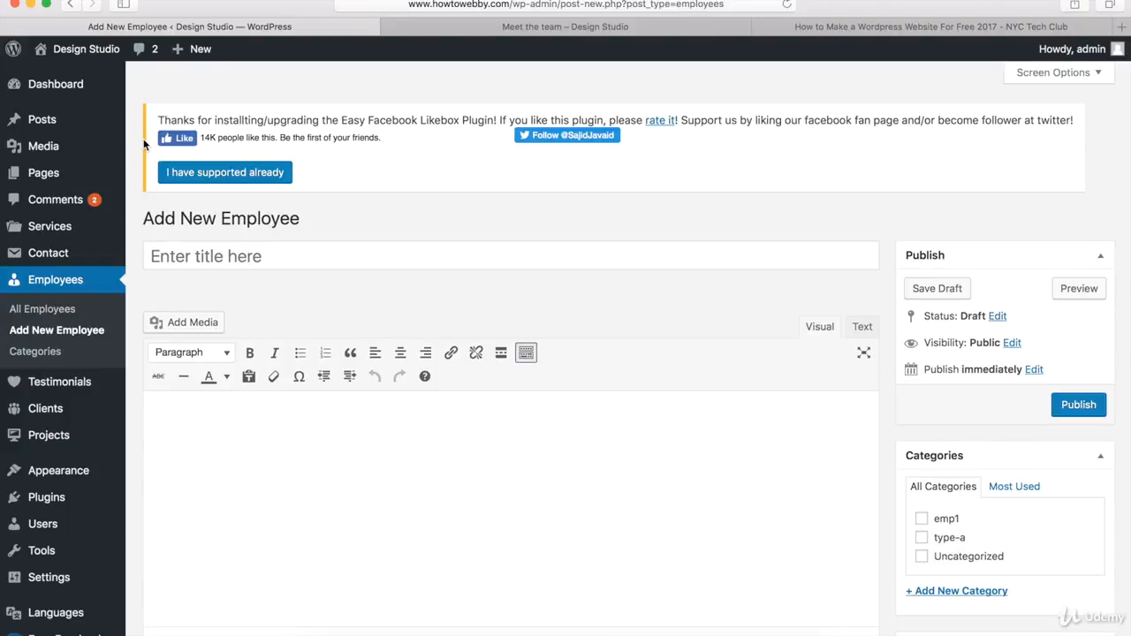
left_click(229, 260)
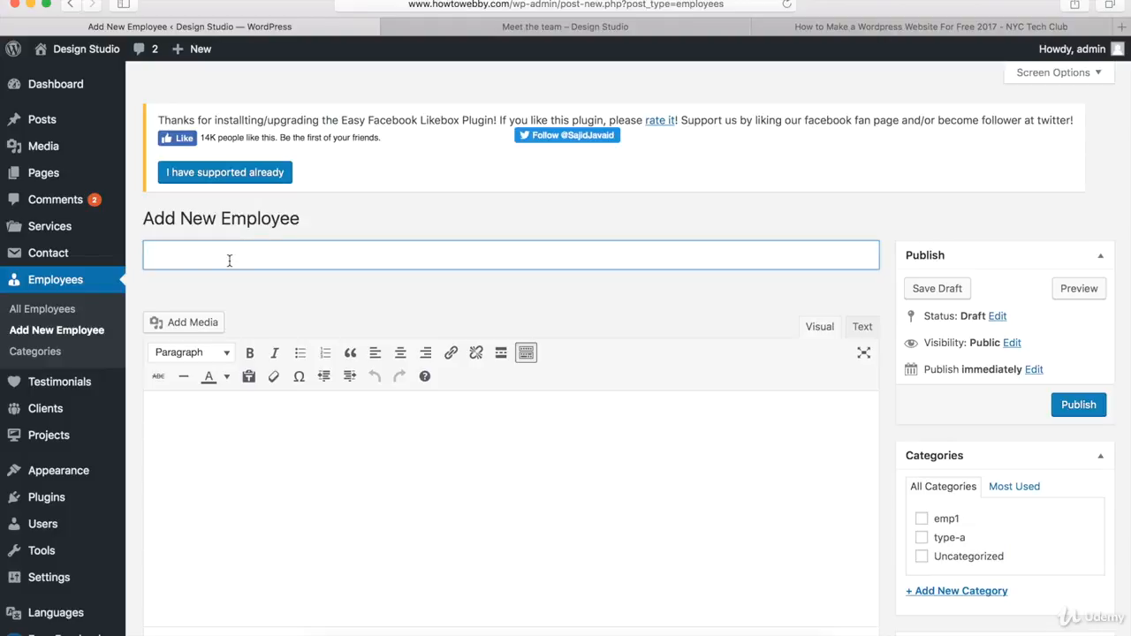
type("Sara Sun")
left_click(621, 307)
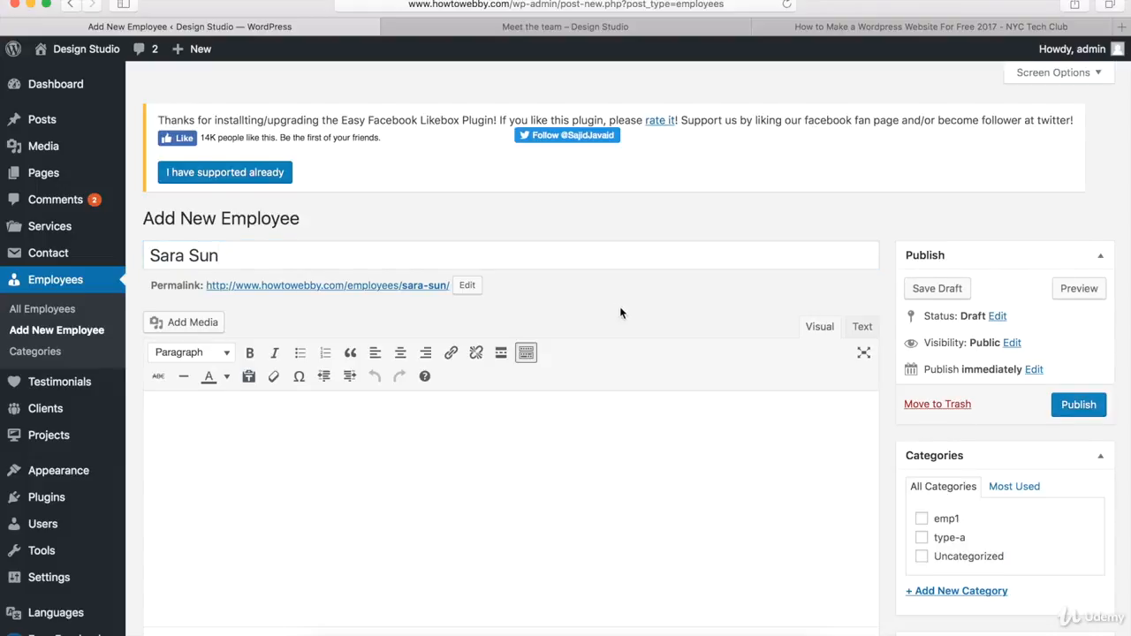
Step: Set the employee position to Designer
scroll(619, 307, "down", 10)
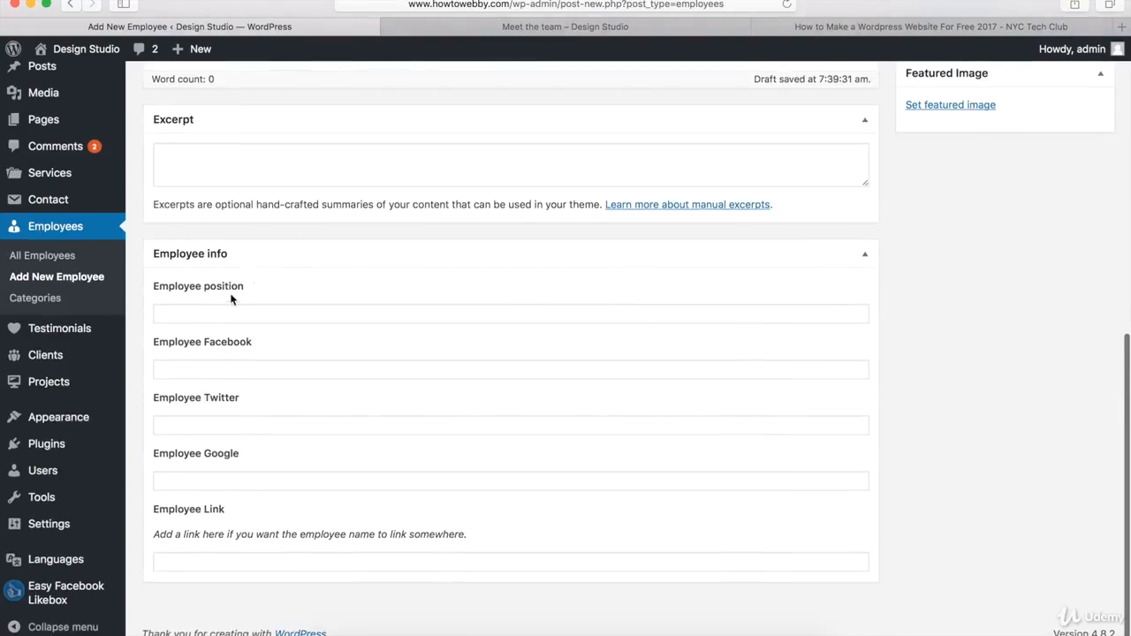
left_click(217, 315)
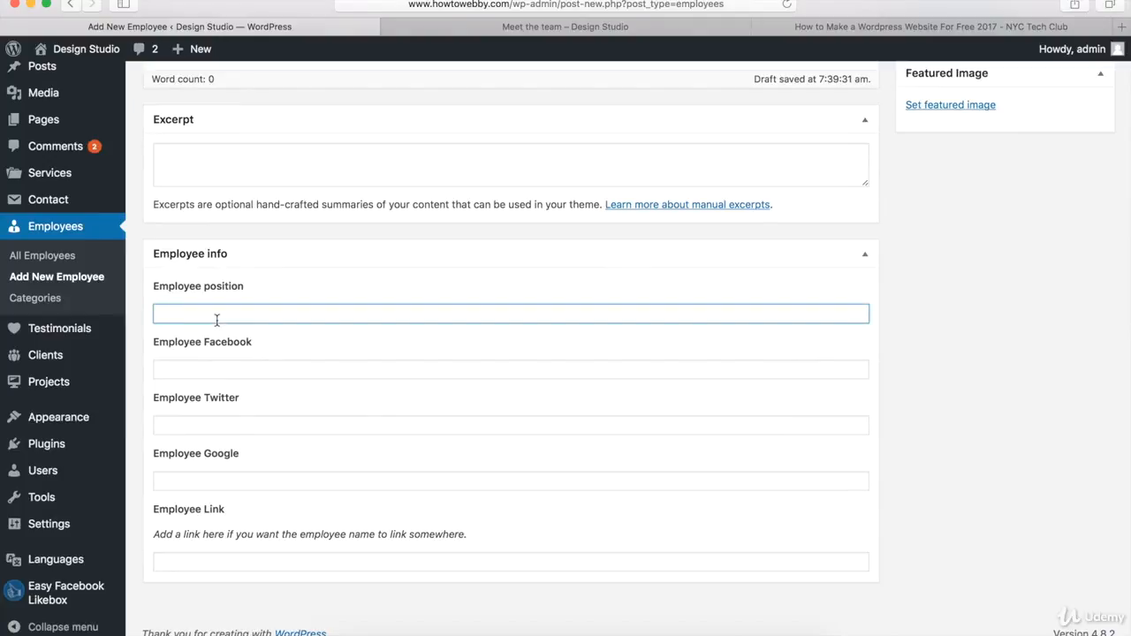
type("Designer")
left_click(204, 371)
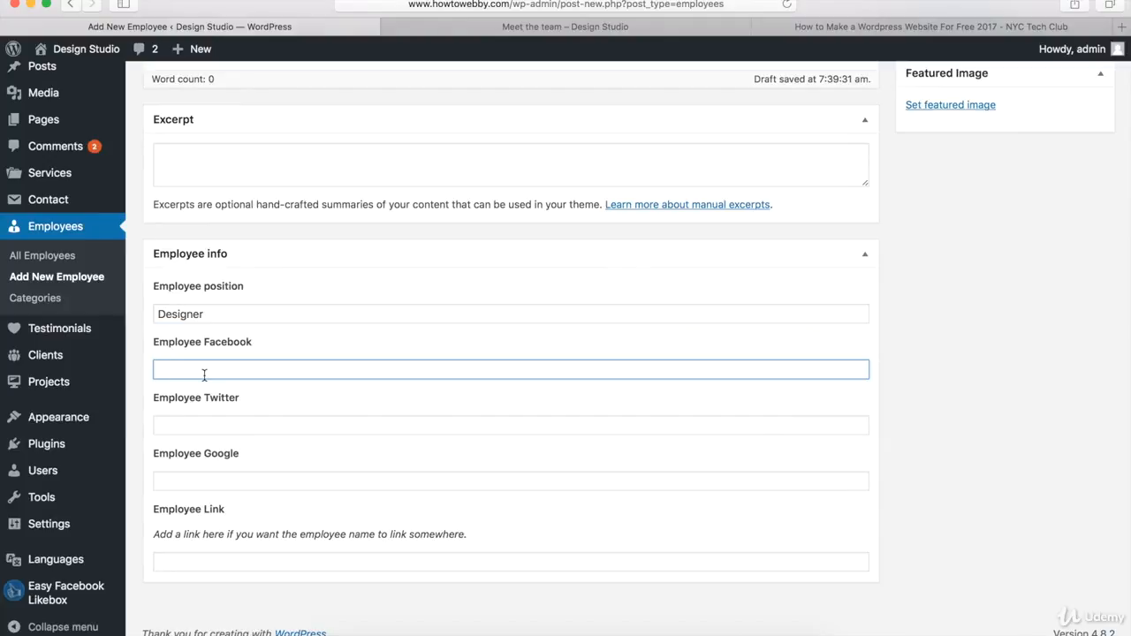
type("http://www.facebook.com/nyctechclub")
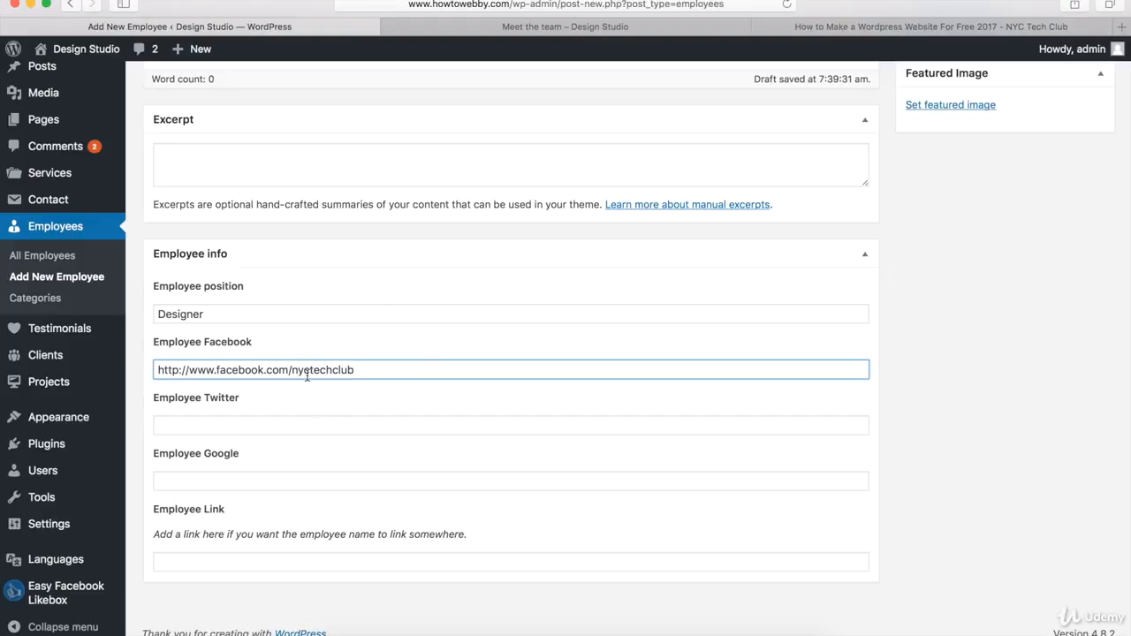
left_click(250, 425)
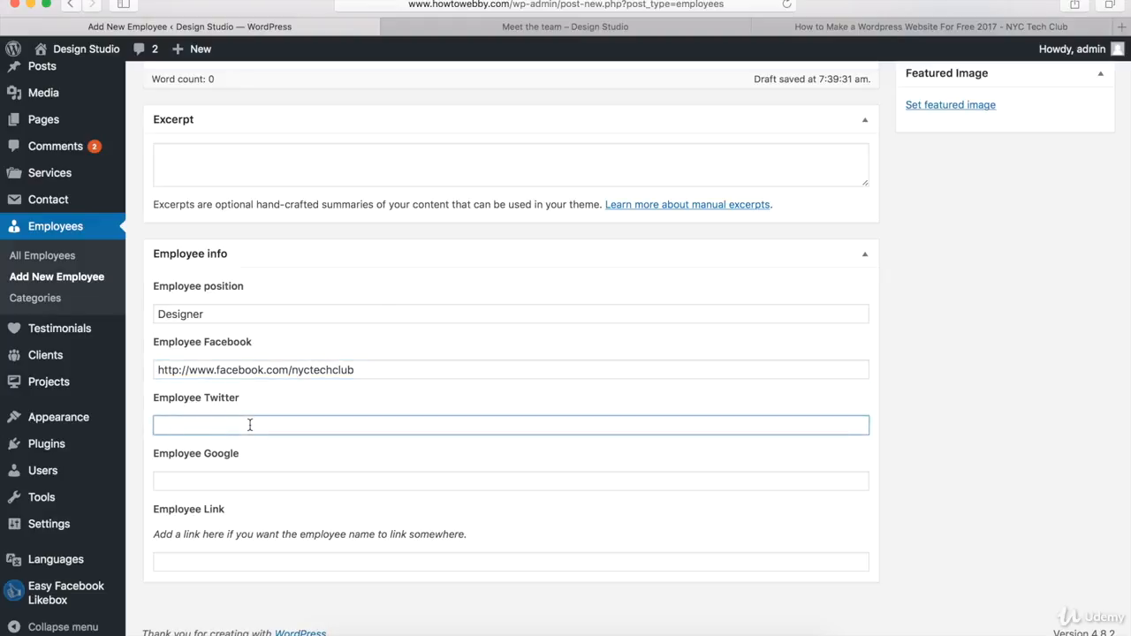
type("http://www.twitter.com/nyctechclub")
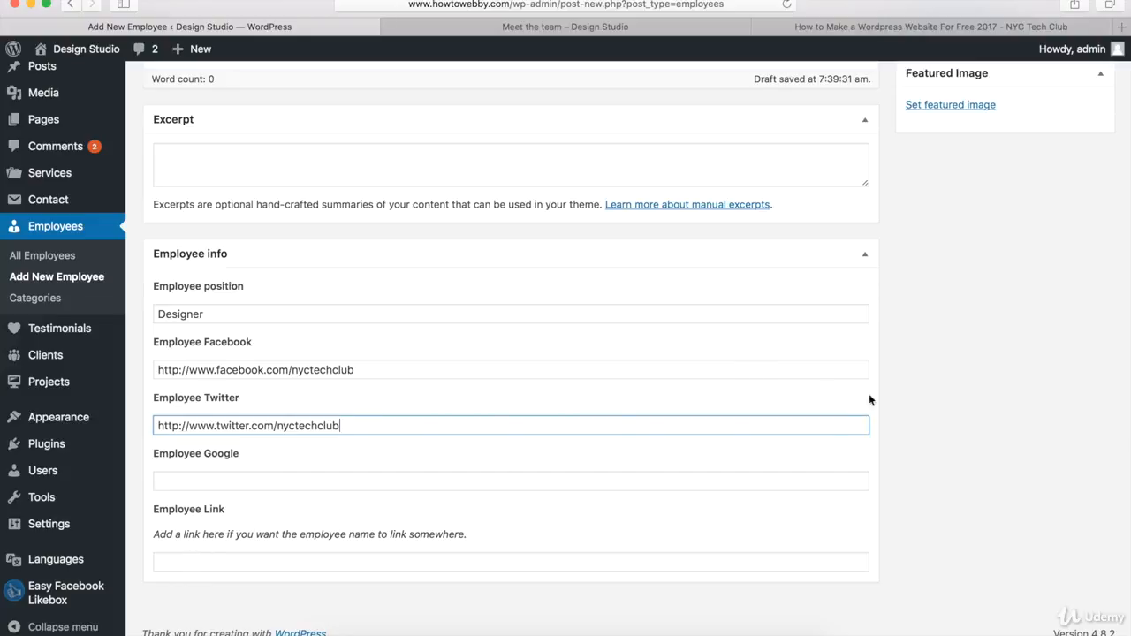
Step: Set the emp4.jpg portrait as the employee's featured image
scroll(796, 504, "up", 5)
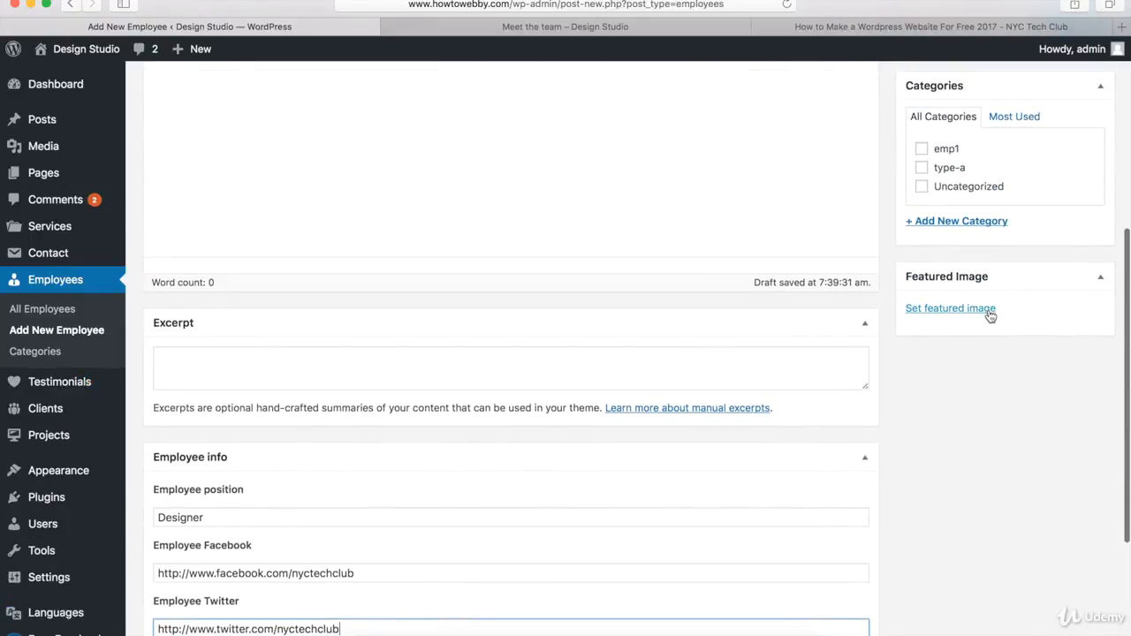
left_click(941, 311)
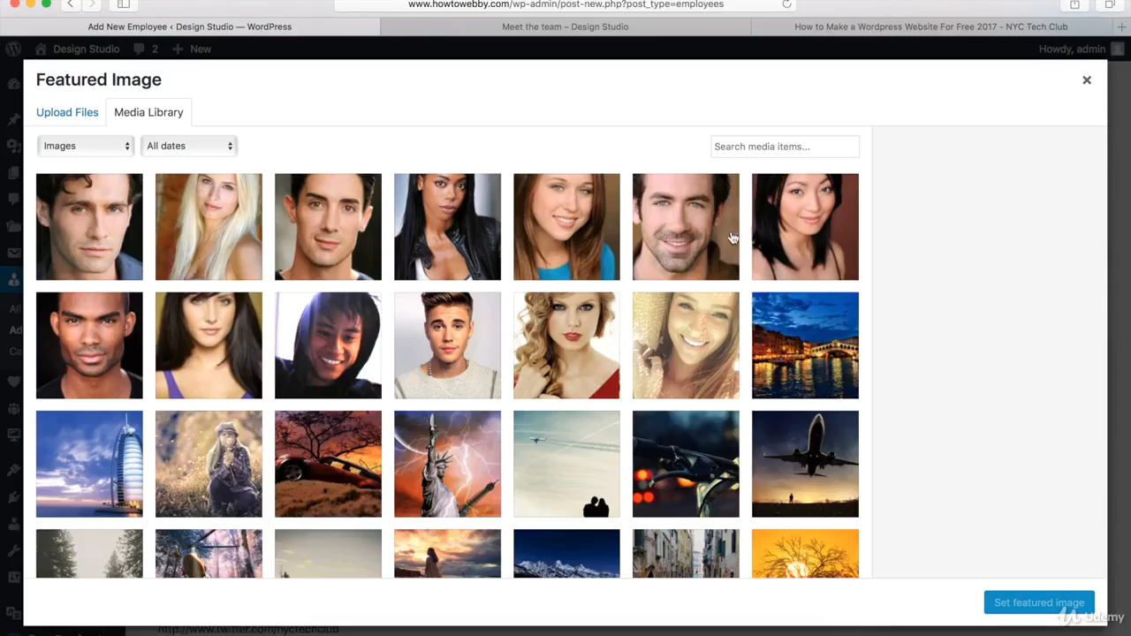
left_click(818, 222)
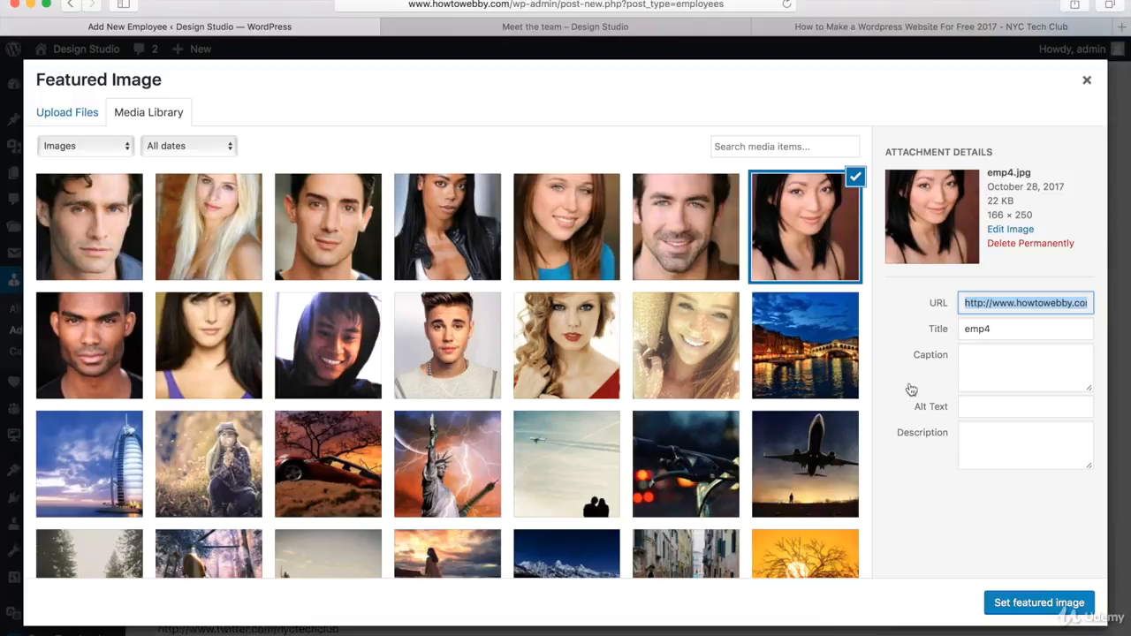
left_click(1041, 603)
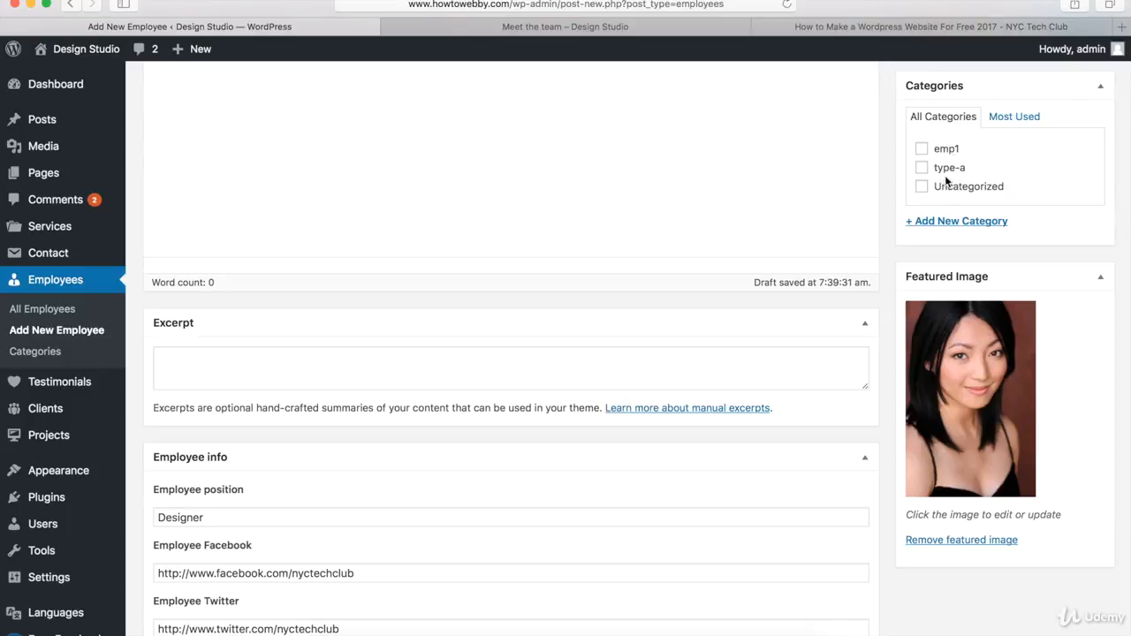
Step: Add and assign a new category emp2 to the employee, then publish it
left_click(945, 225)
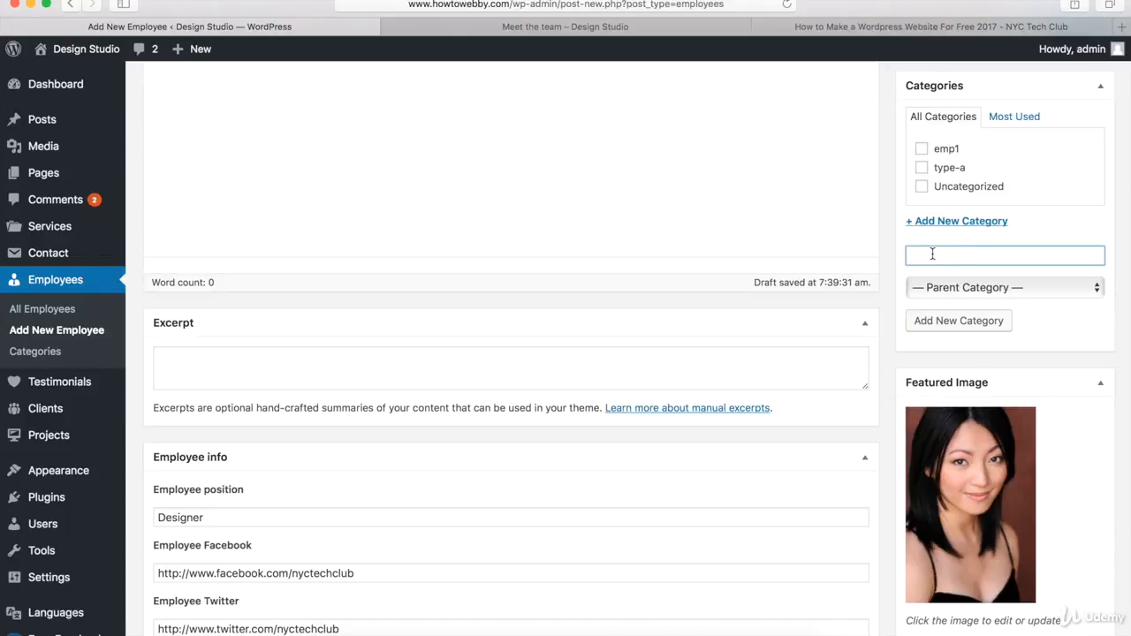
type("emp2")
left_click(938, 325)
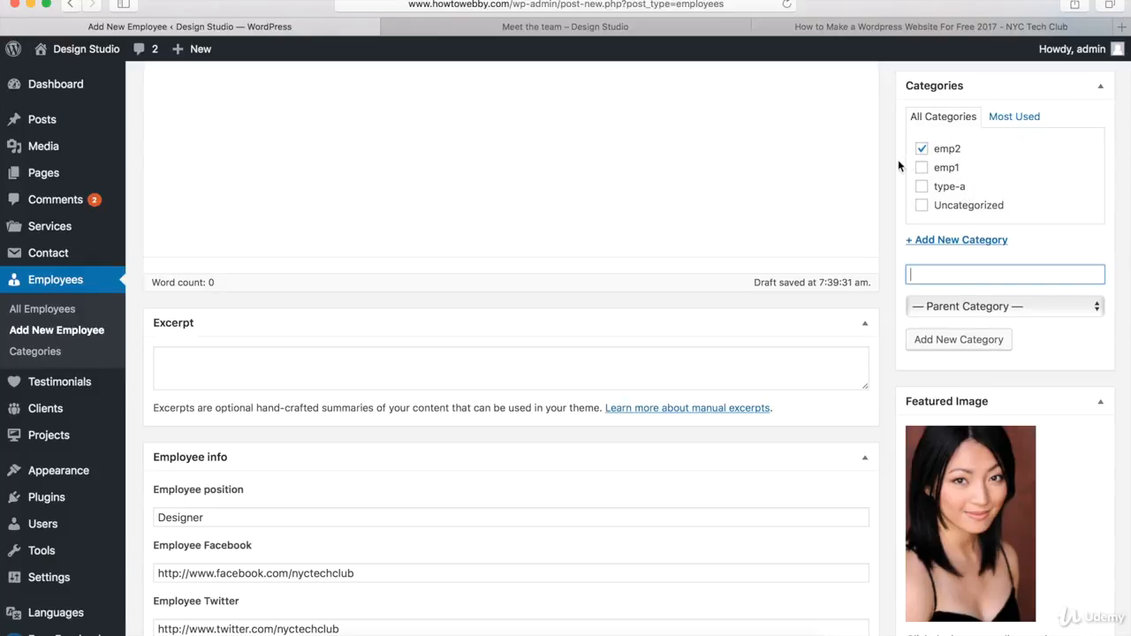
scroll(879, 197, "up", 5)
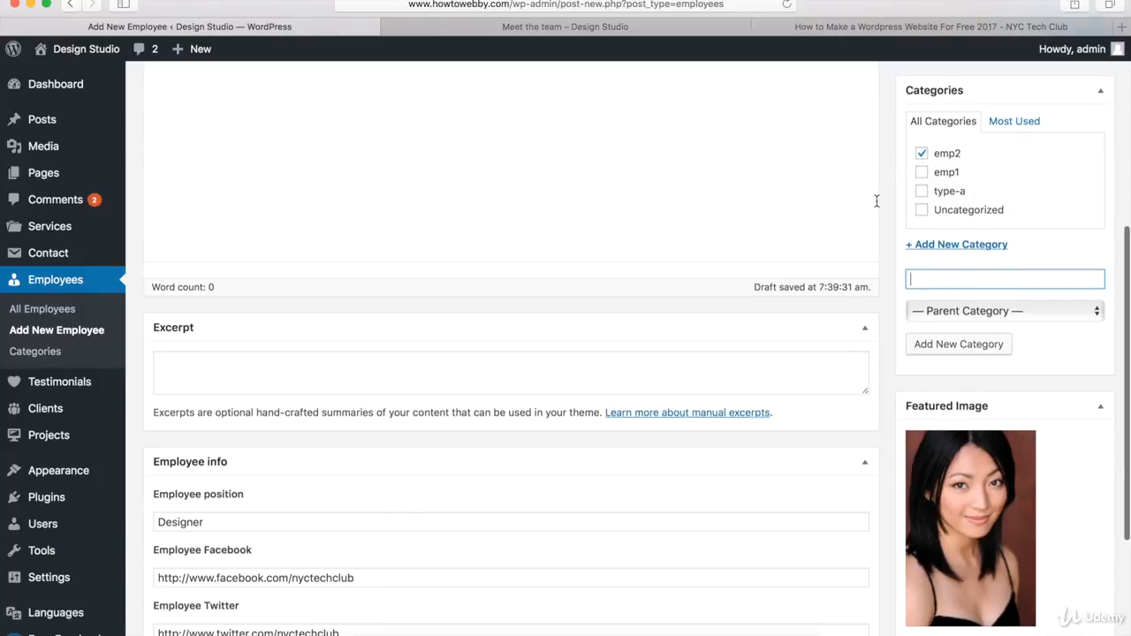
left_click(1069, 311)
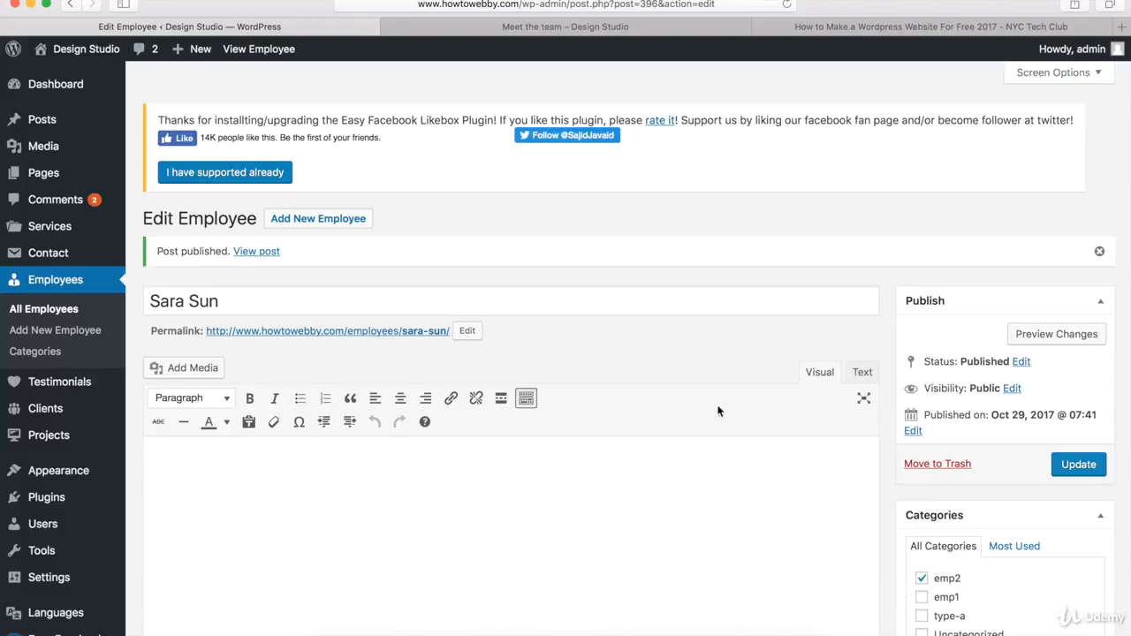
Step: Check the live Meet the team page, then return to the WordPress admin tab
left_click(655, 30)
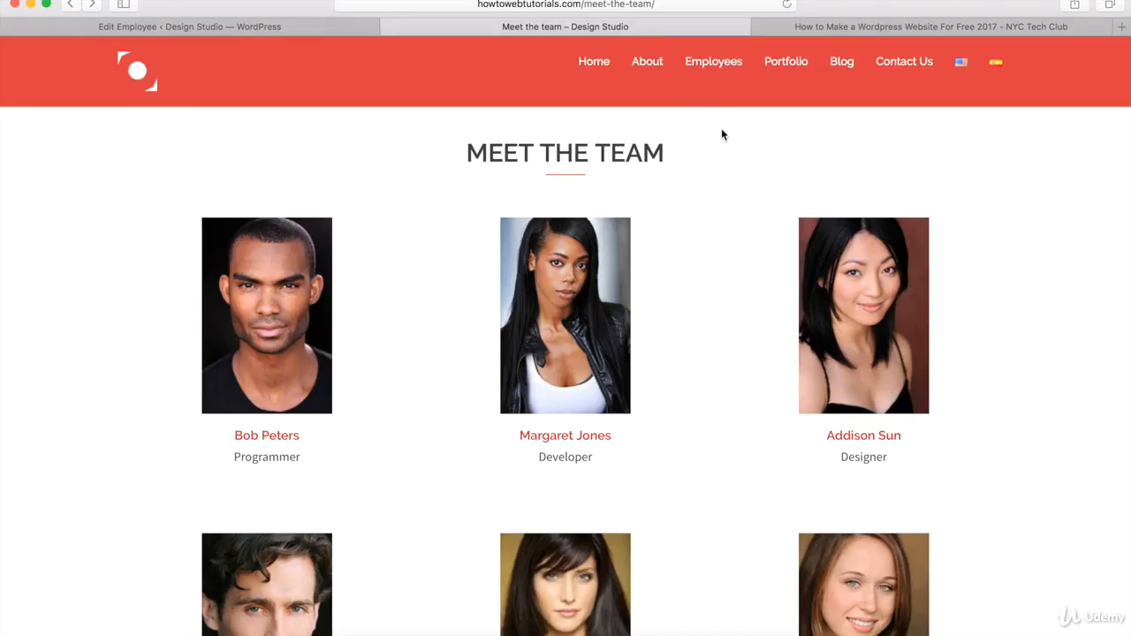
mouse_move(878, 296)
left_click(270, 26)
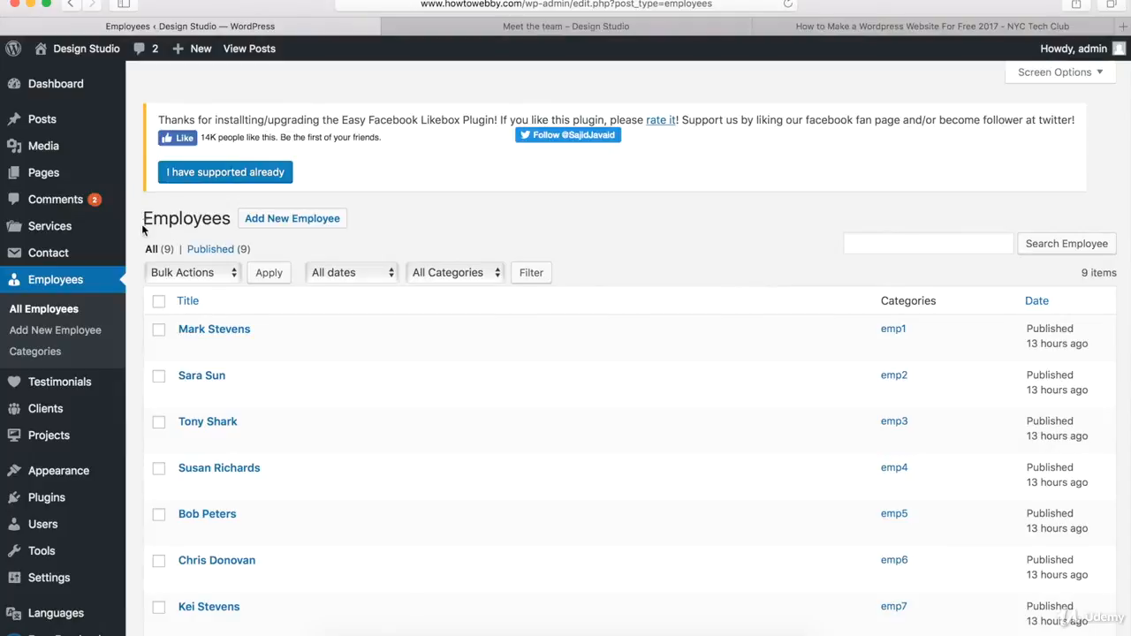
Step: Review the employee list and compare it with the live Meet the team page, then return to the admin tab
scroll(140, 240, "down", 5)
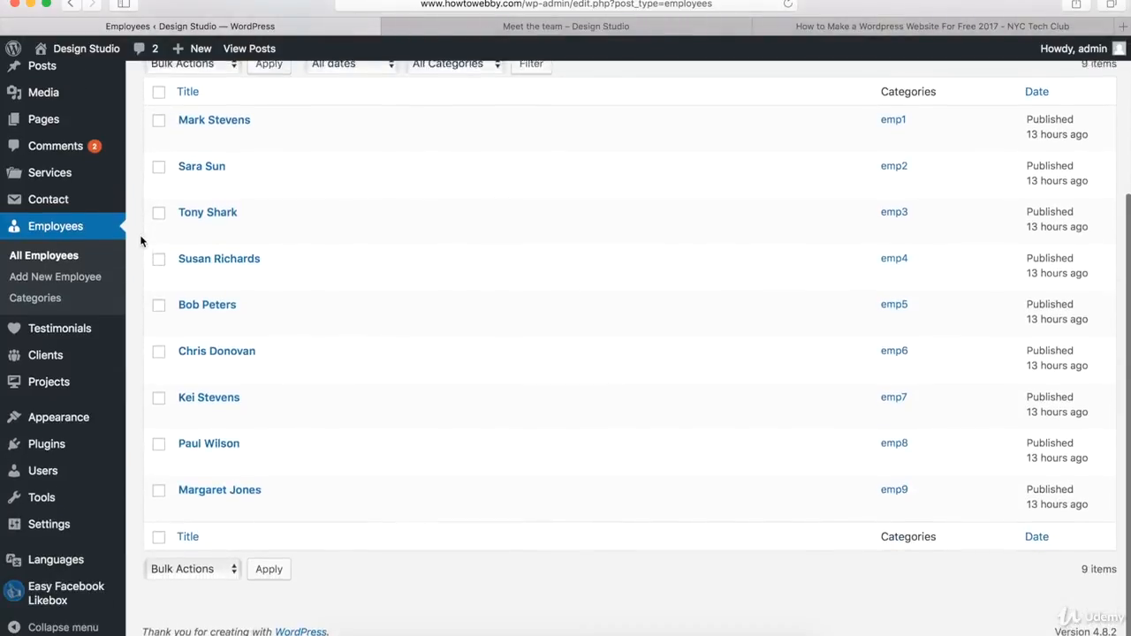
scroll(139, 234, "up", 5)
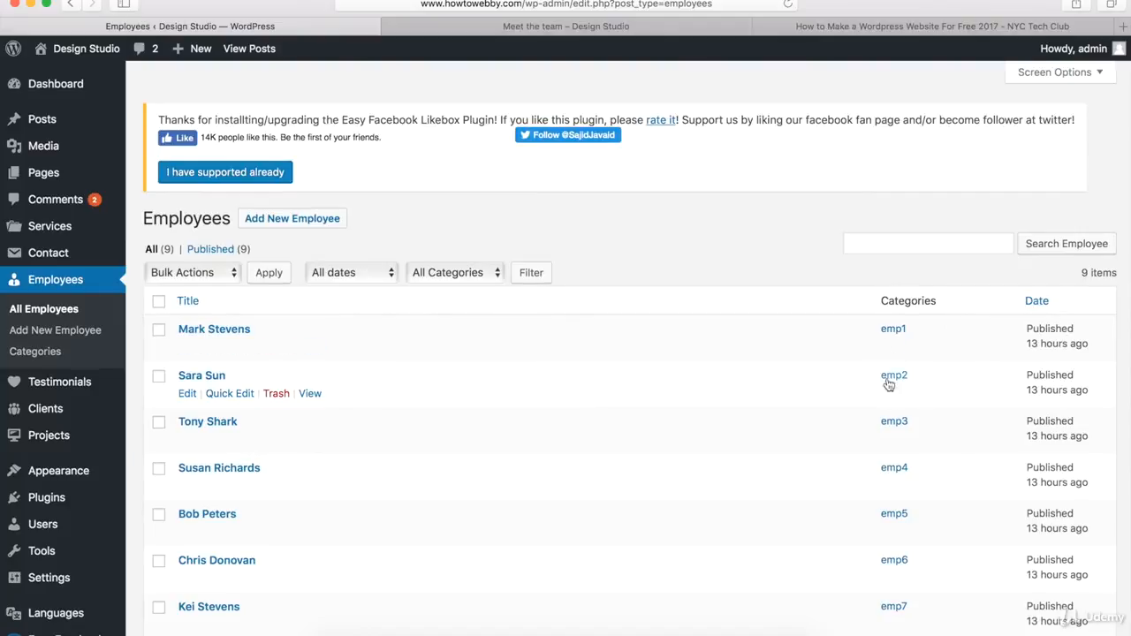
left_click(599, 27)
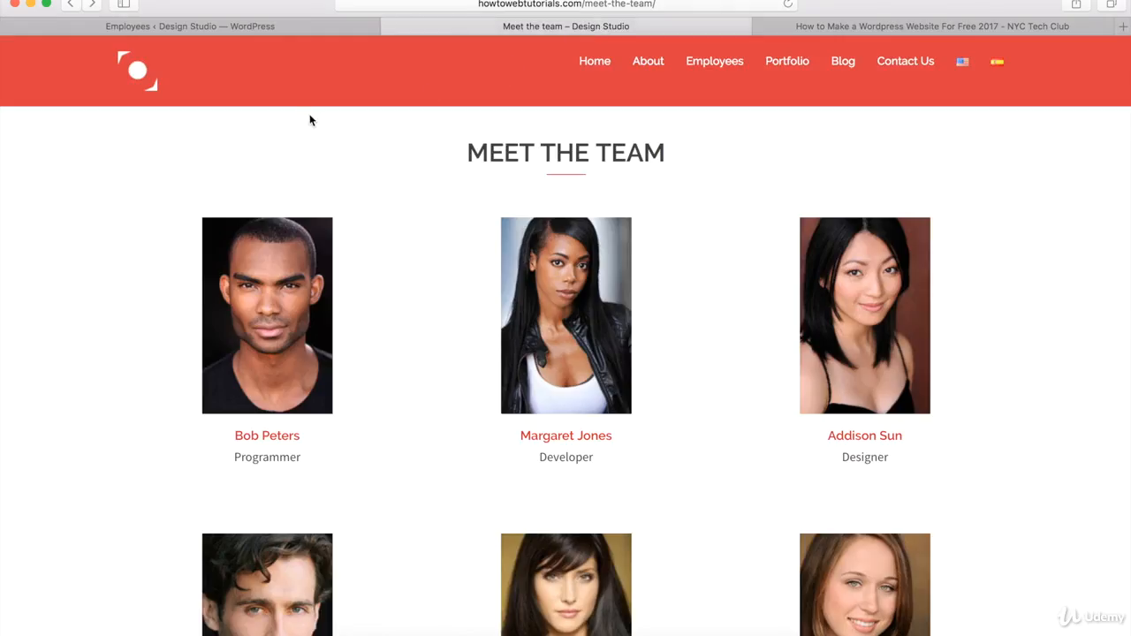
scroll(103, 211, "down", 10)
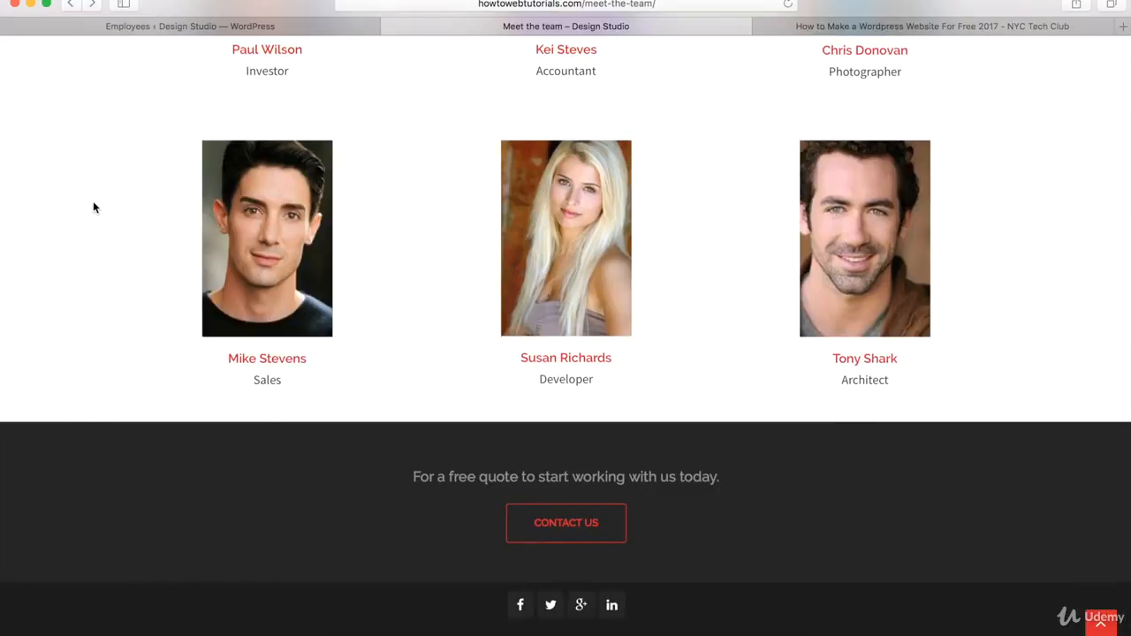
left_click(156, 26)
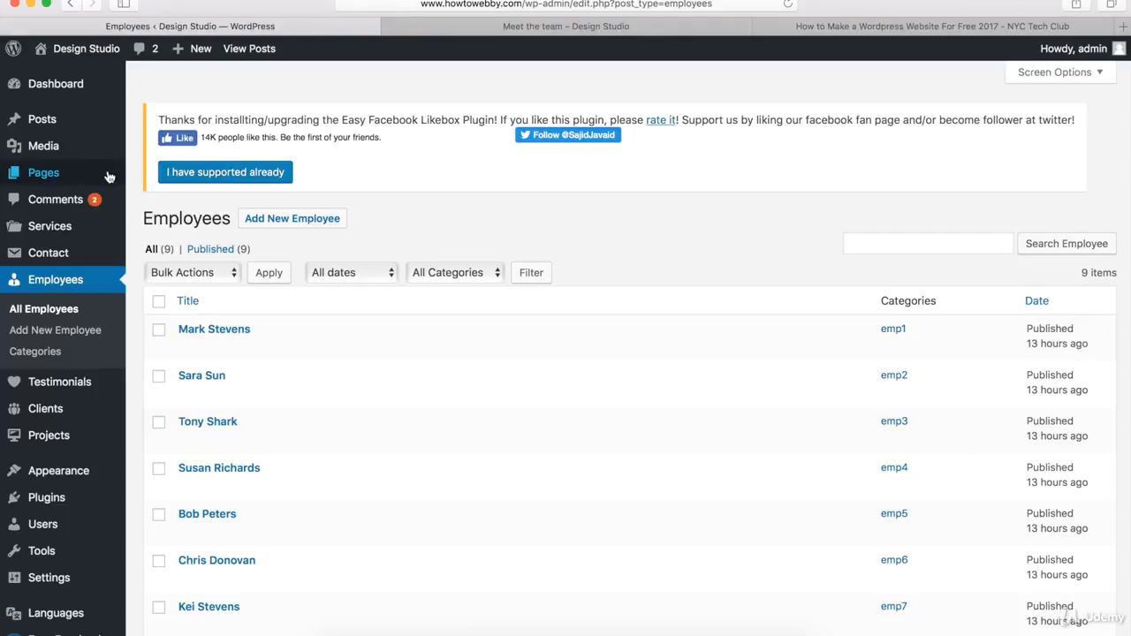
Step: Create a new page titled Team
mouse_move(75, 174)
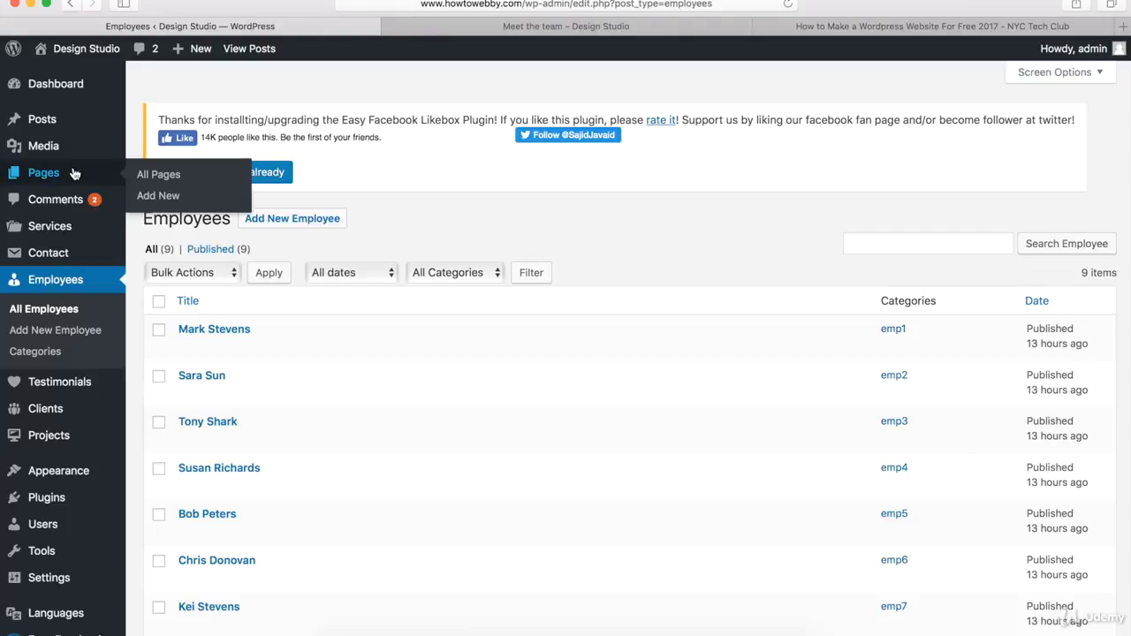
left_click(158, 196)
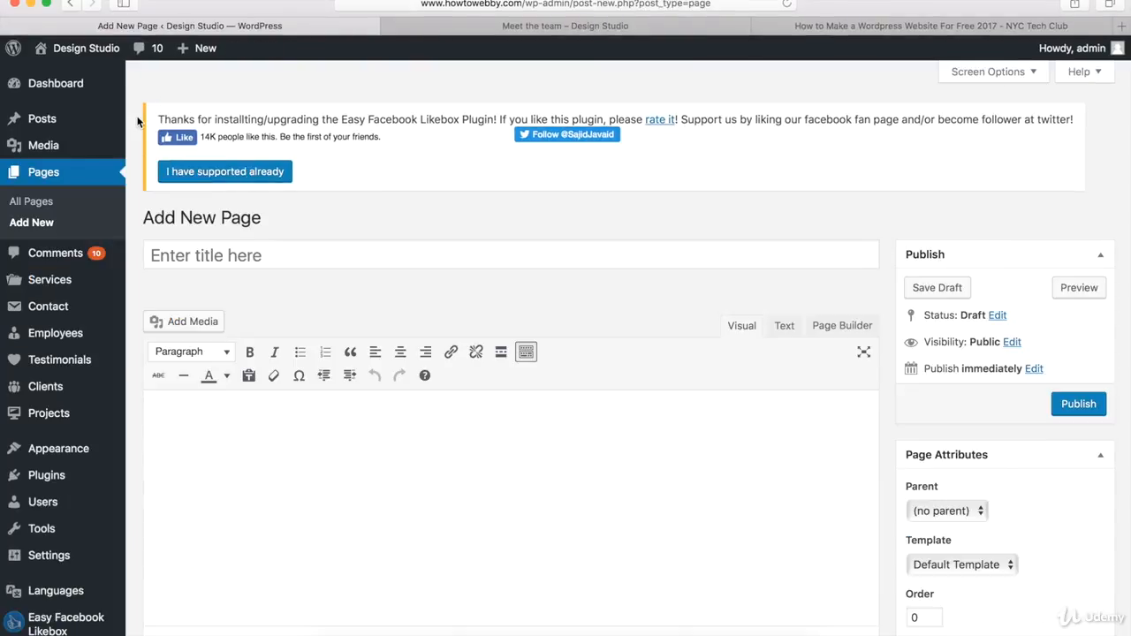
left_click(247, 258)
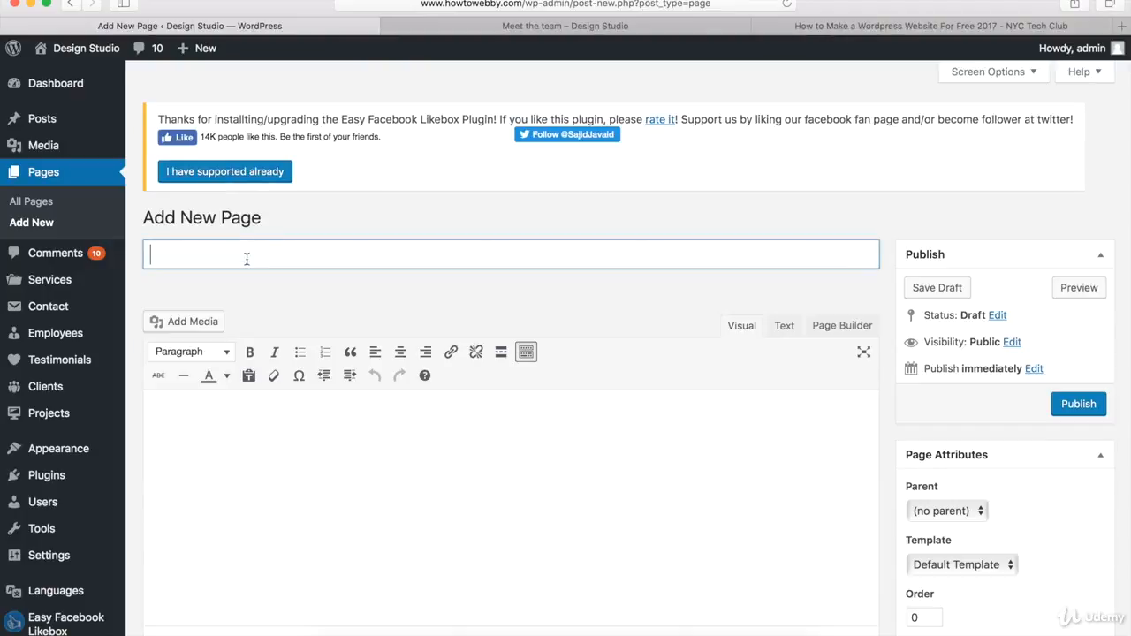
type("Team")
left_click(493, 302)
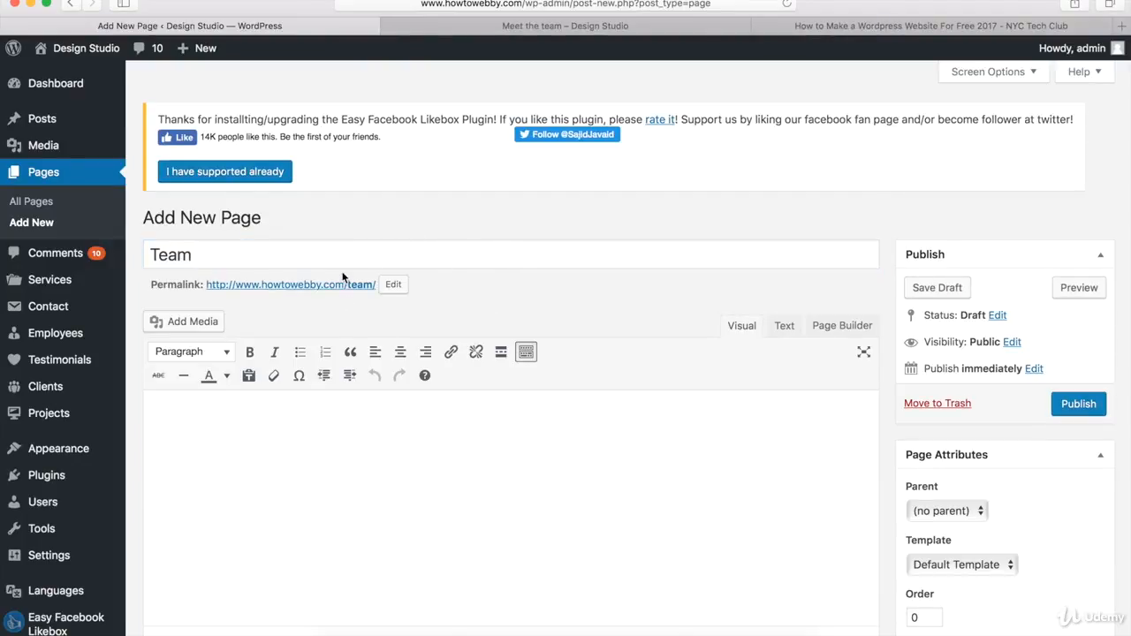
Step: Keep the permalink slug team and set the page template to Front Page
left_click(393, 284)
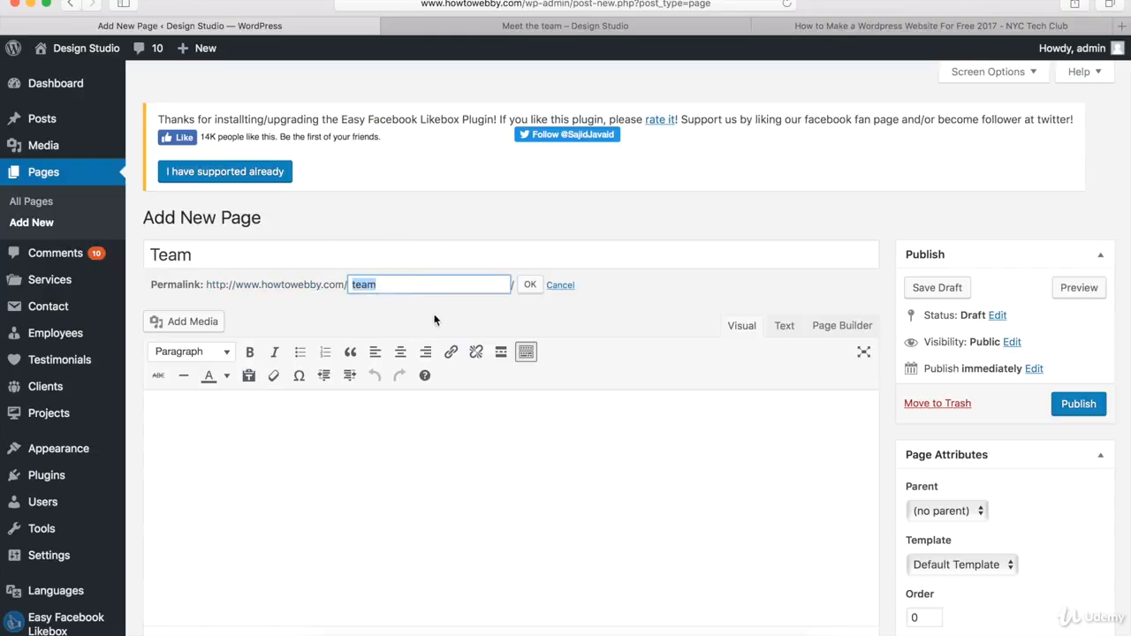
left_click(530, 285)
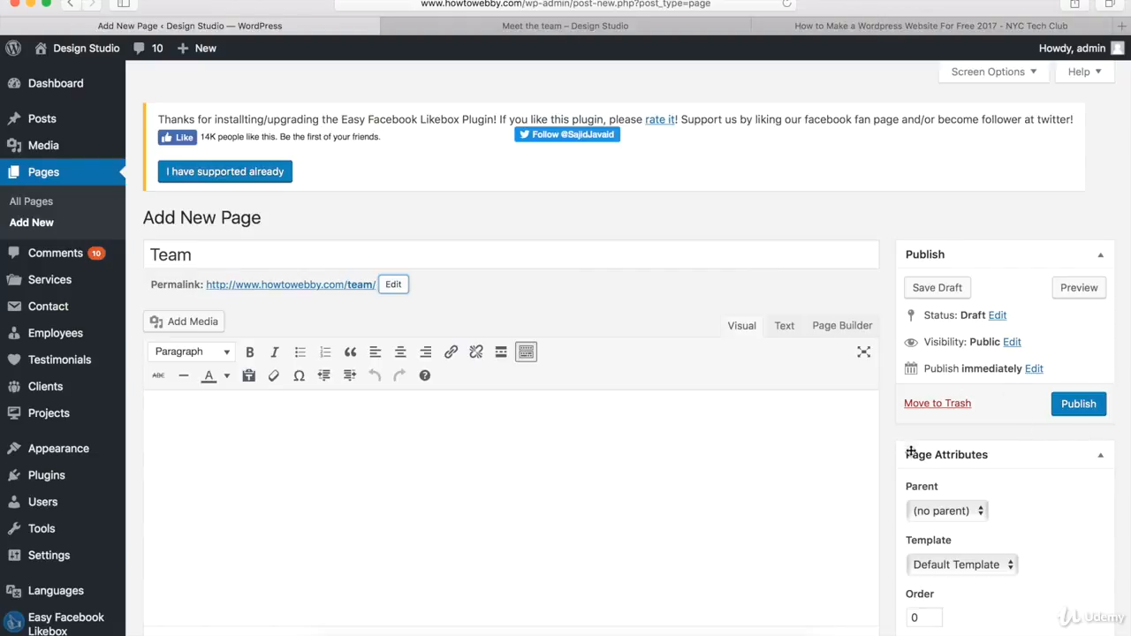
left_click(933, 566)
left_click(932, 581)
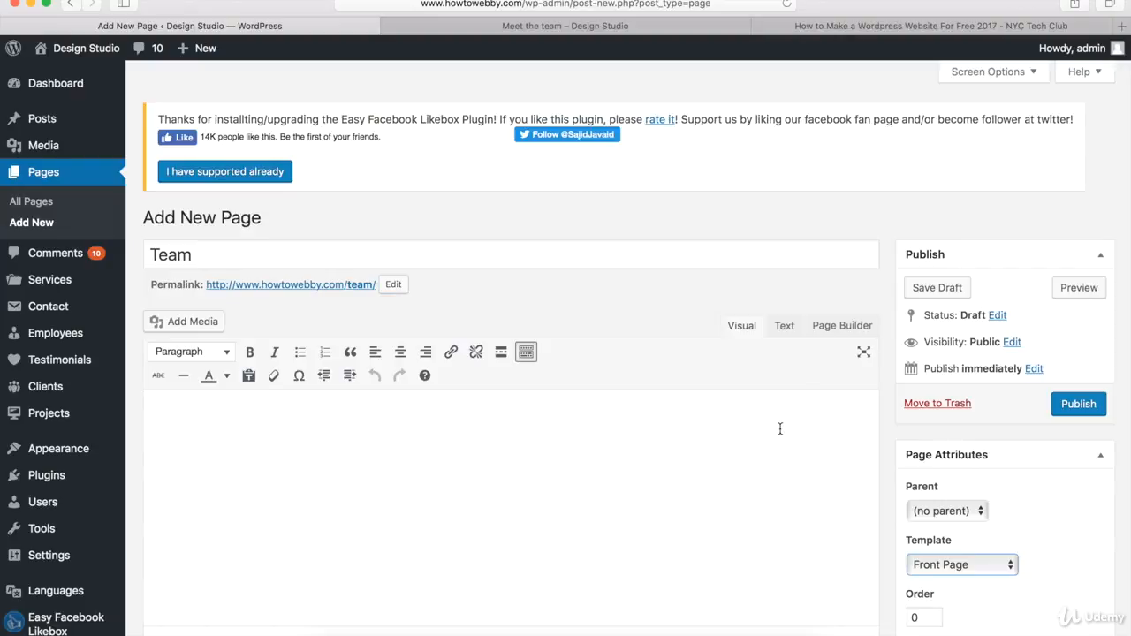
Step: Switch to Page Builder and insert a one-column row with 40 px top/bottom padding
left_click(835, 327)
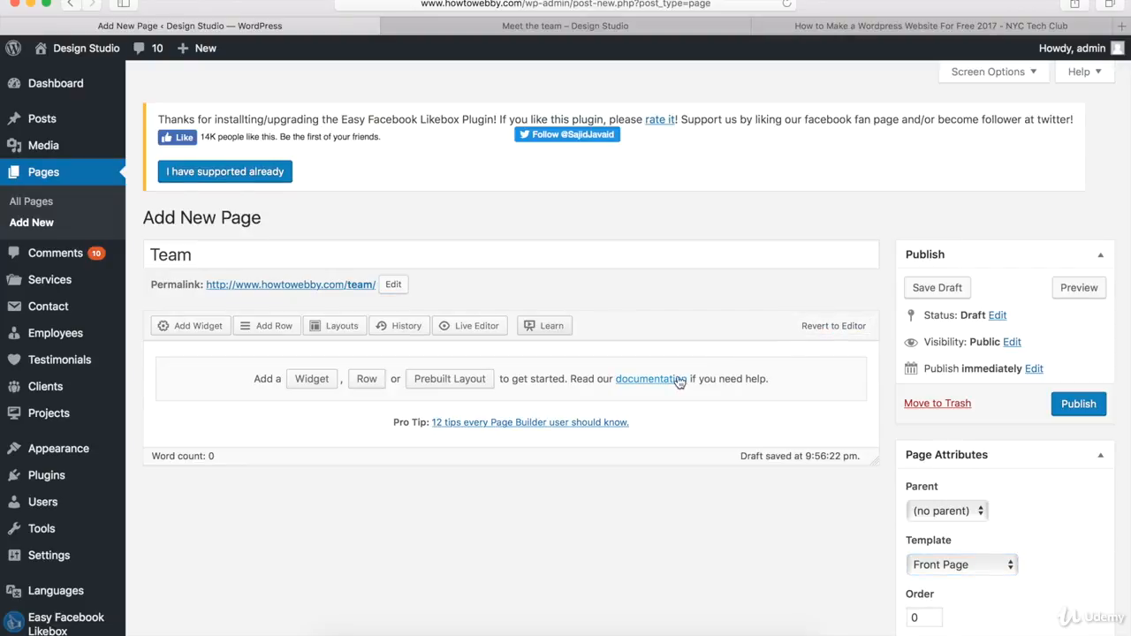
left_click(271, 327)
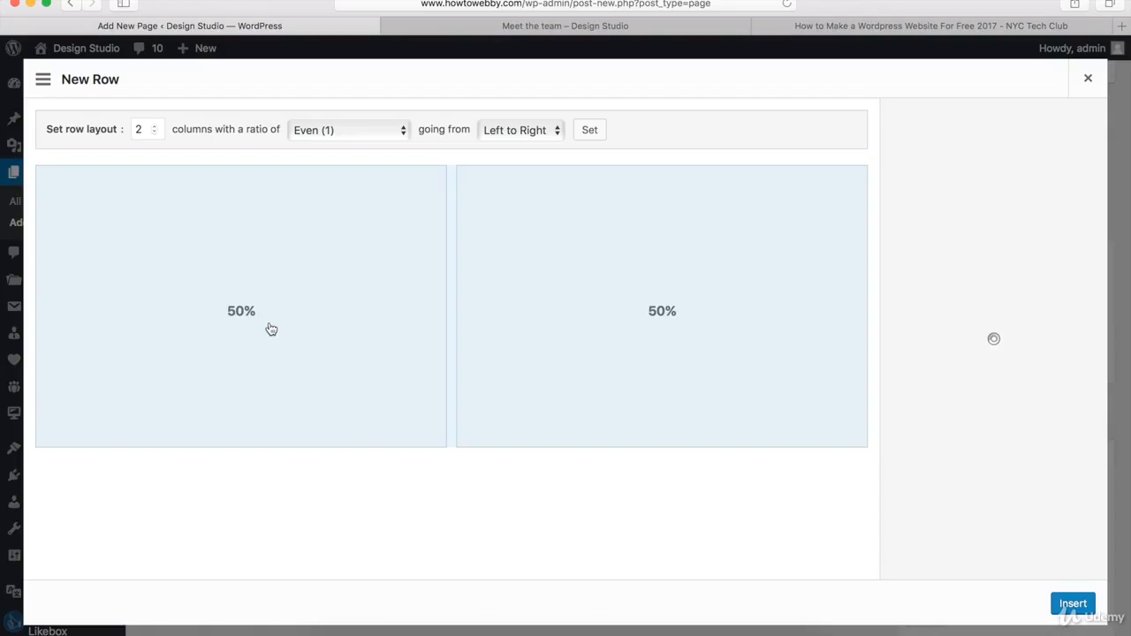
left_click(153, 132)
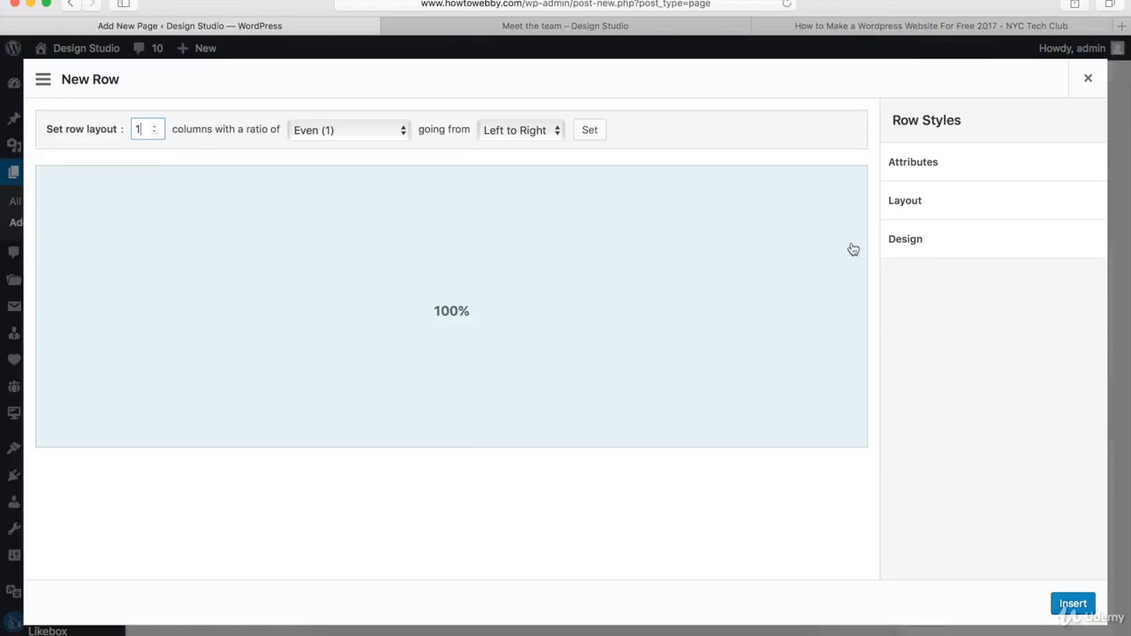
left_click(930, 203)
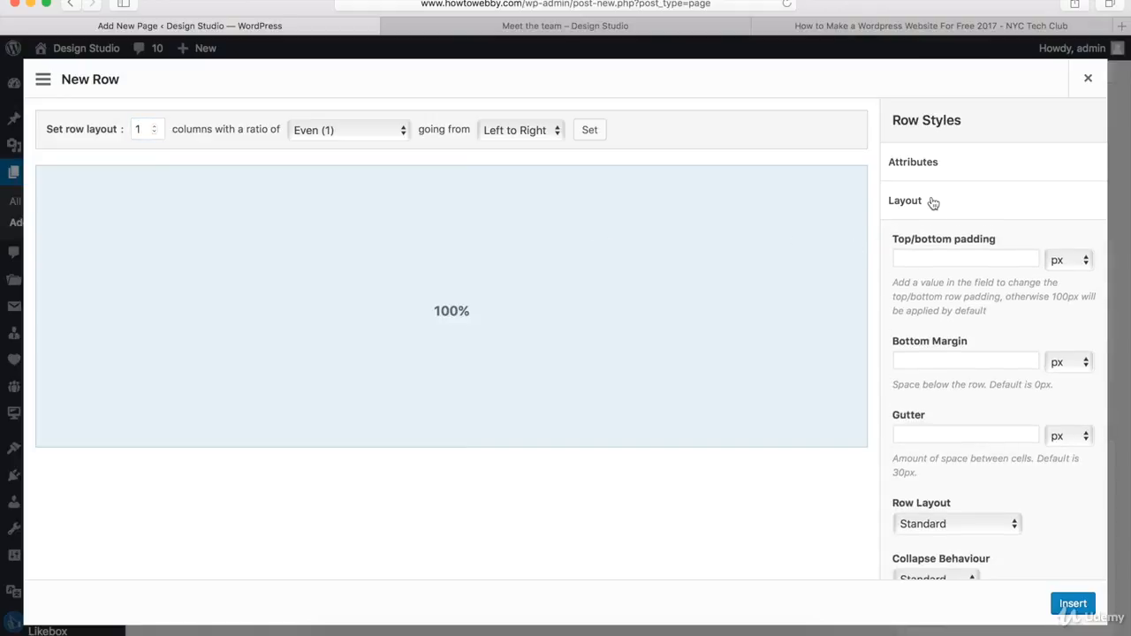
left_click(908, 256)
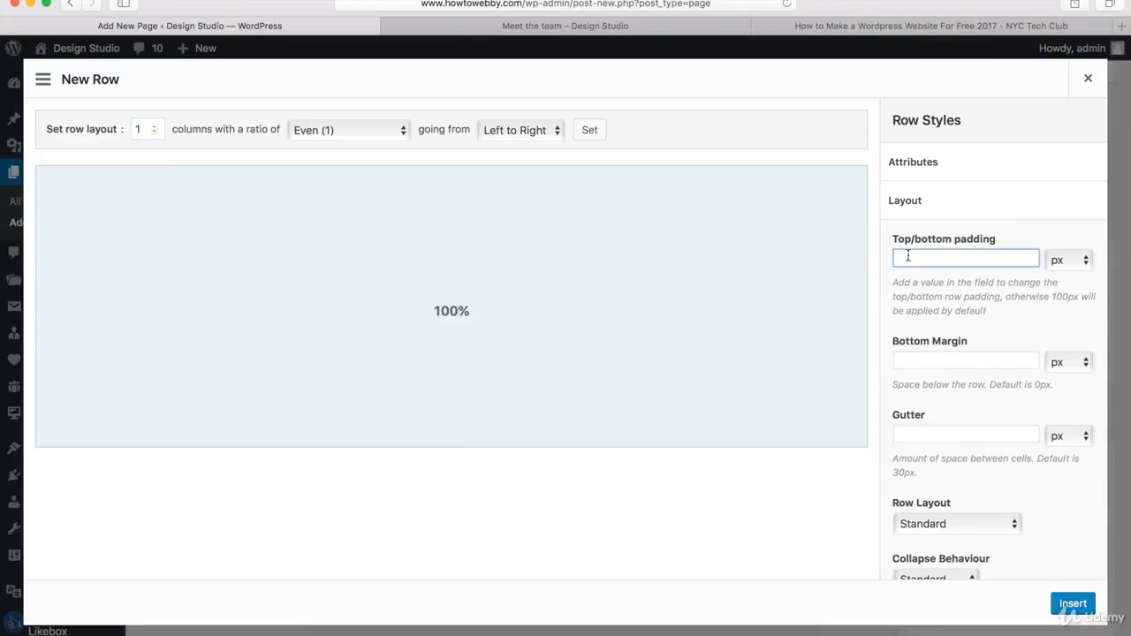
type("40")
left_click(942, 204)
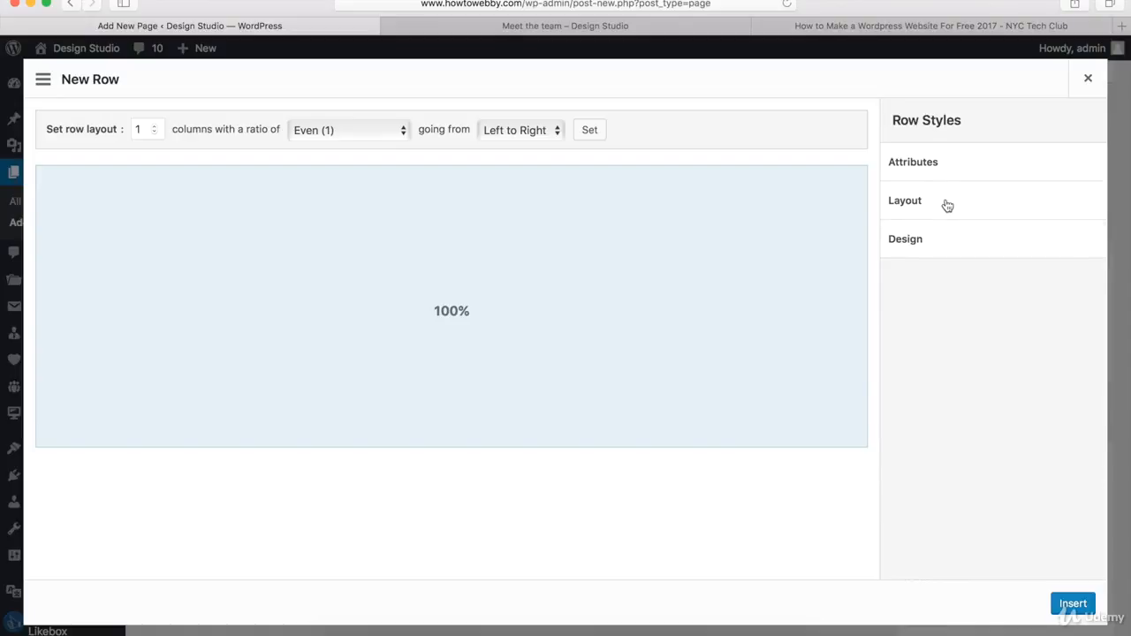
left_click(1072, 603)
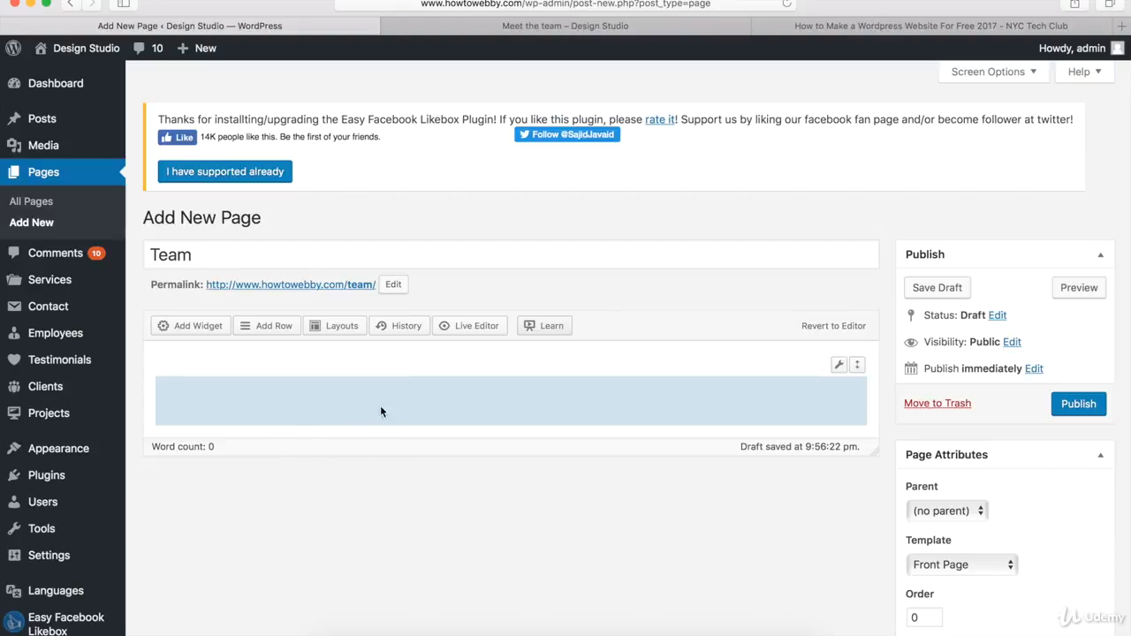
Step: Add a Visual Editor widget to the row and give it the title Meet The Team
left_click(191, 329)
scroll(539, 402, "down", 5)
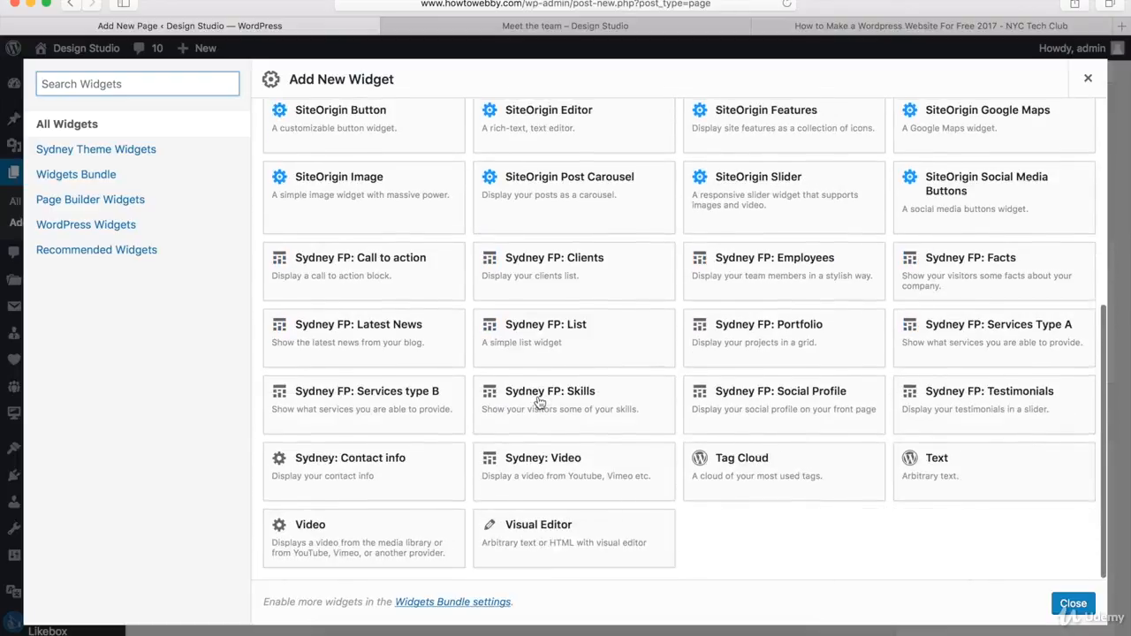
left_click(542, 541)
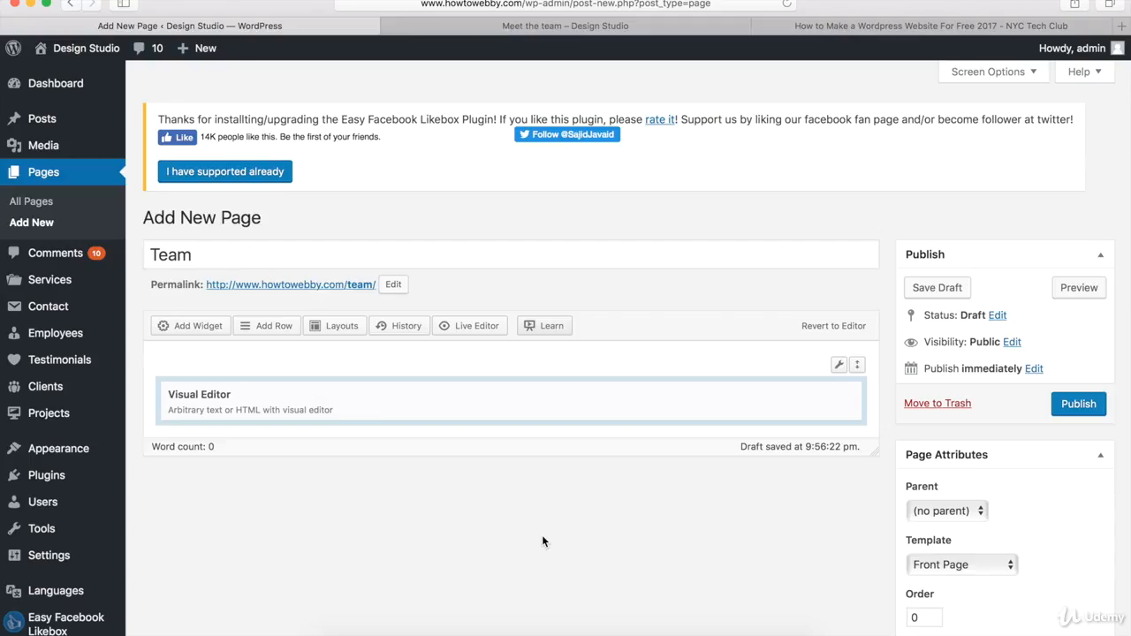
mouse_move(722, 409)
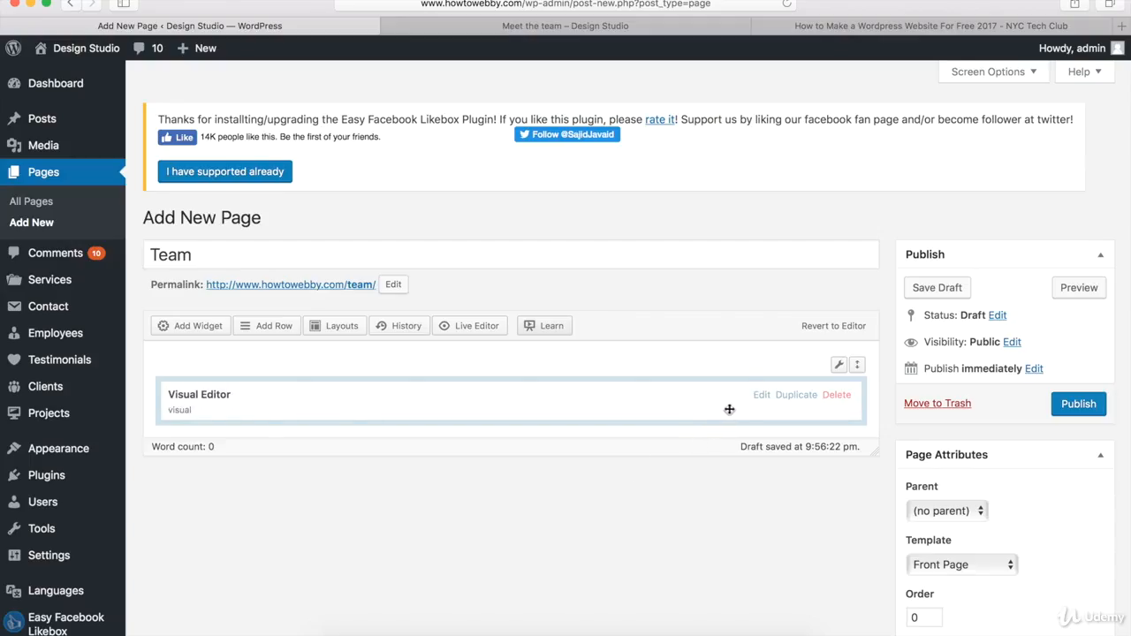
left_click(762, 395)
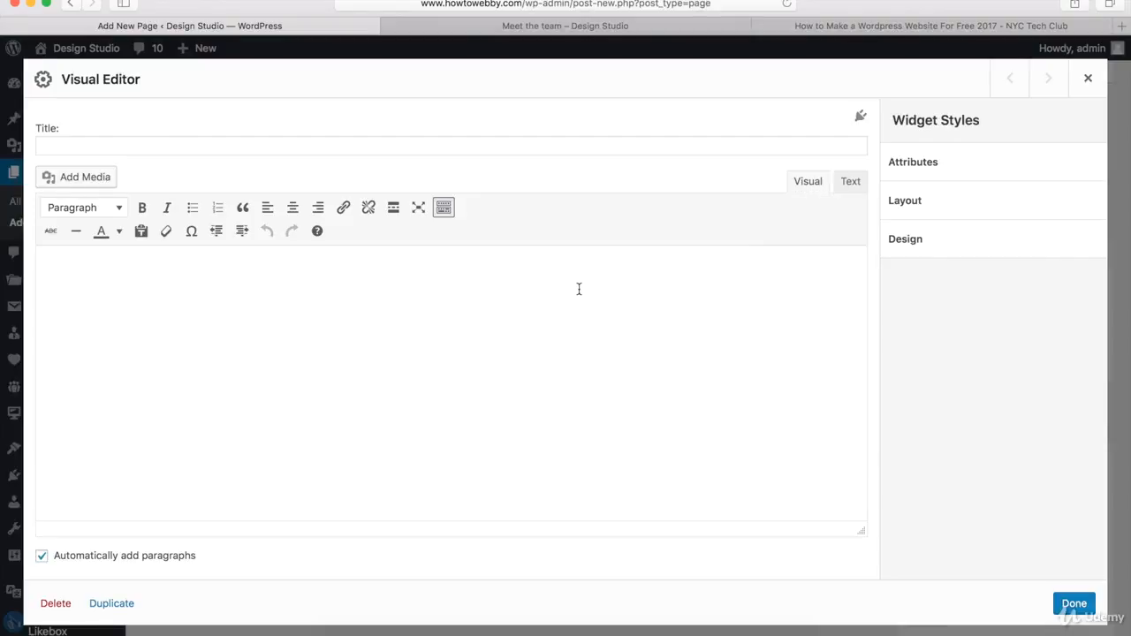
left_click(427, 146)
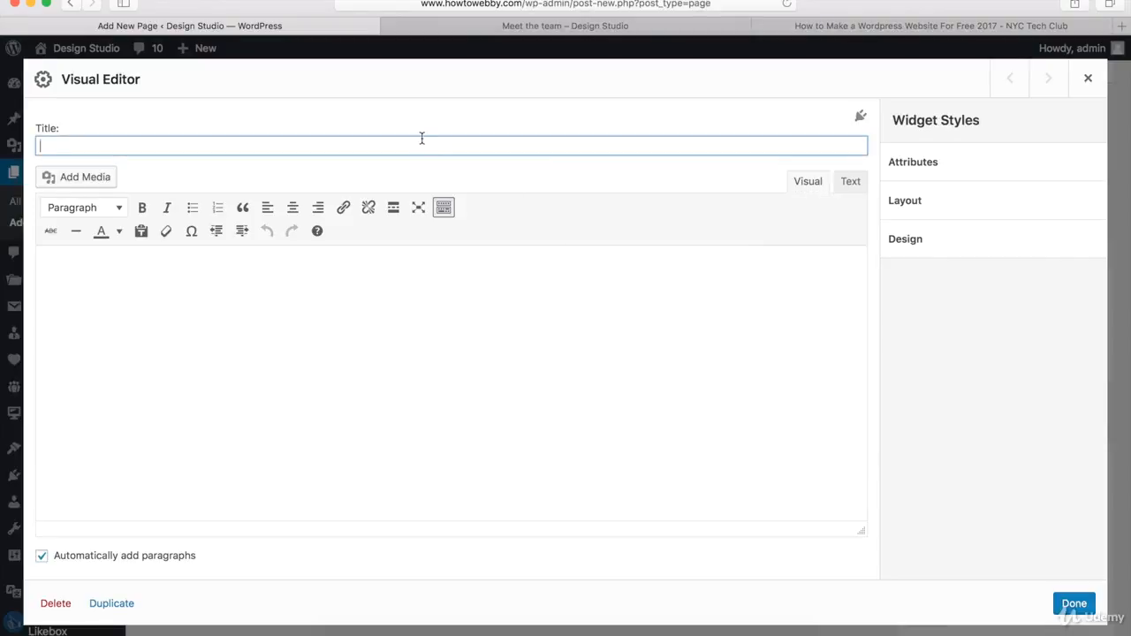
type("Meet The Team")
left_click(1071, 607)
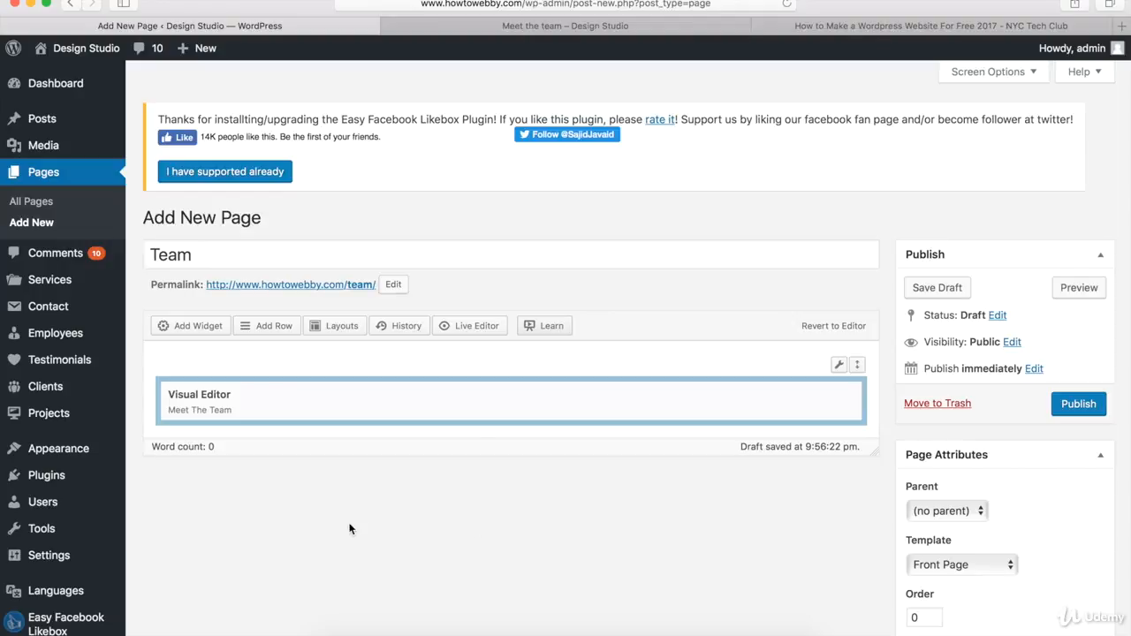
Step: Add a Sydney FP: Employees widget below it, keeping its default settings
left_click(187, 328)
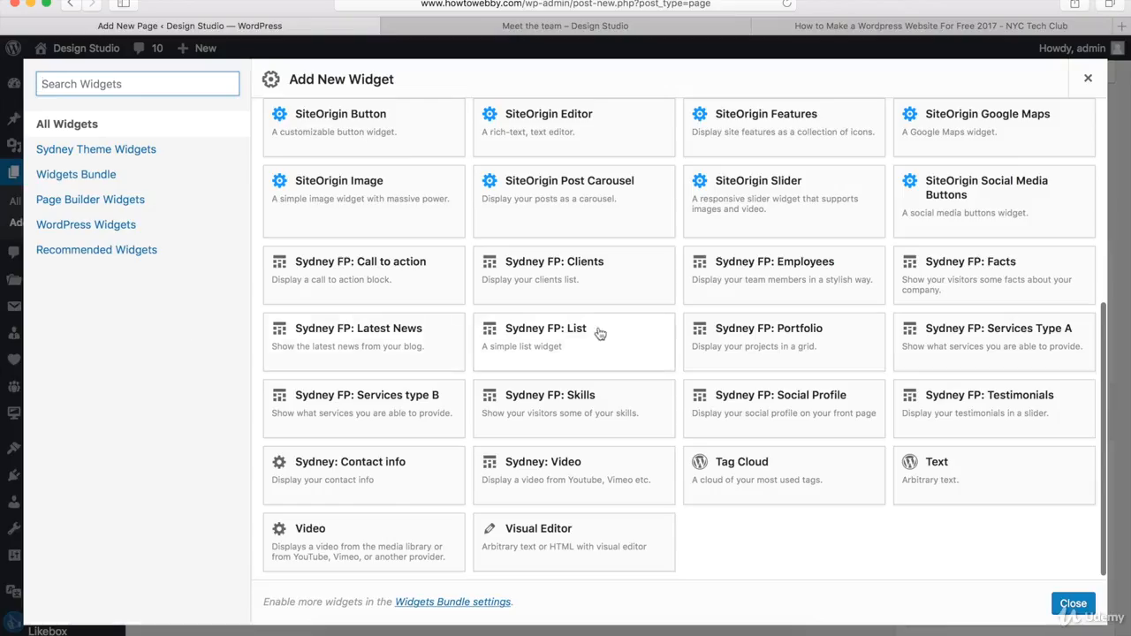
left_click(773, 282)
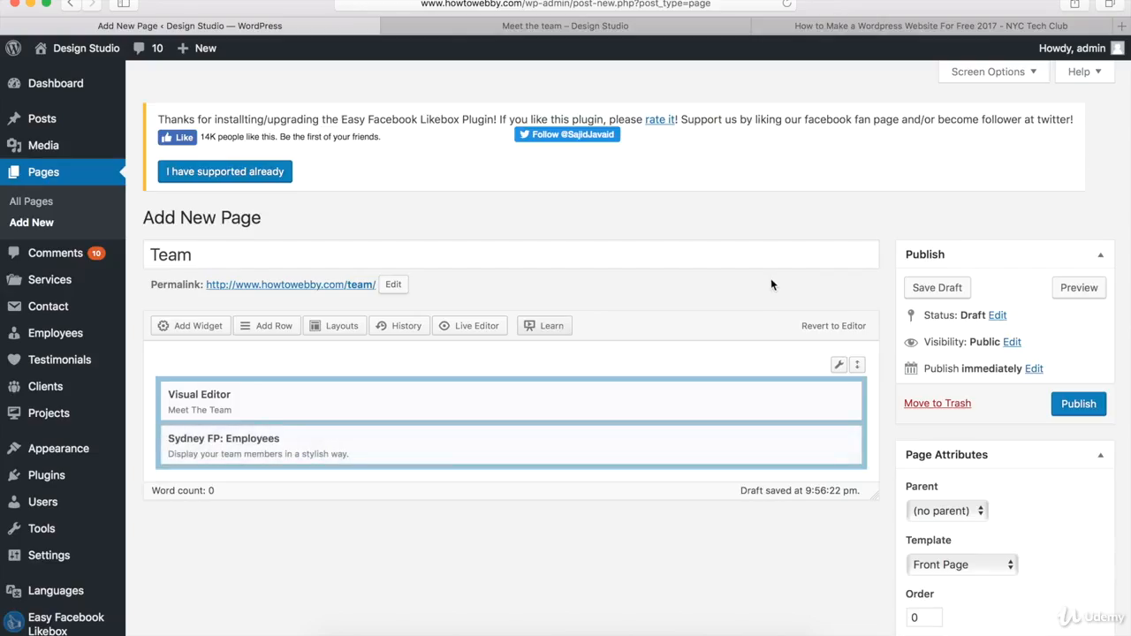
mouse_move(651, 449)
left_click(758, 439)
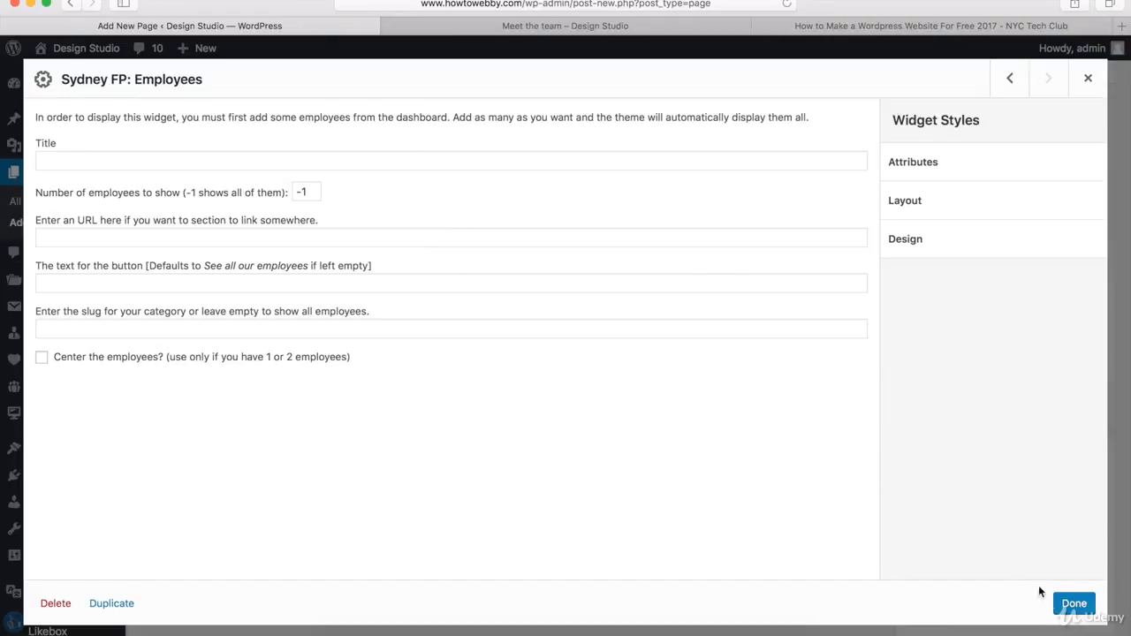
left_click(1071, 607)
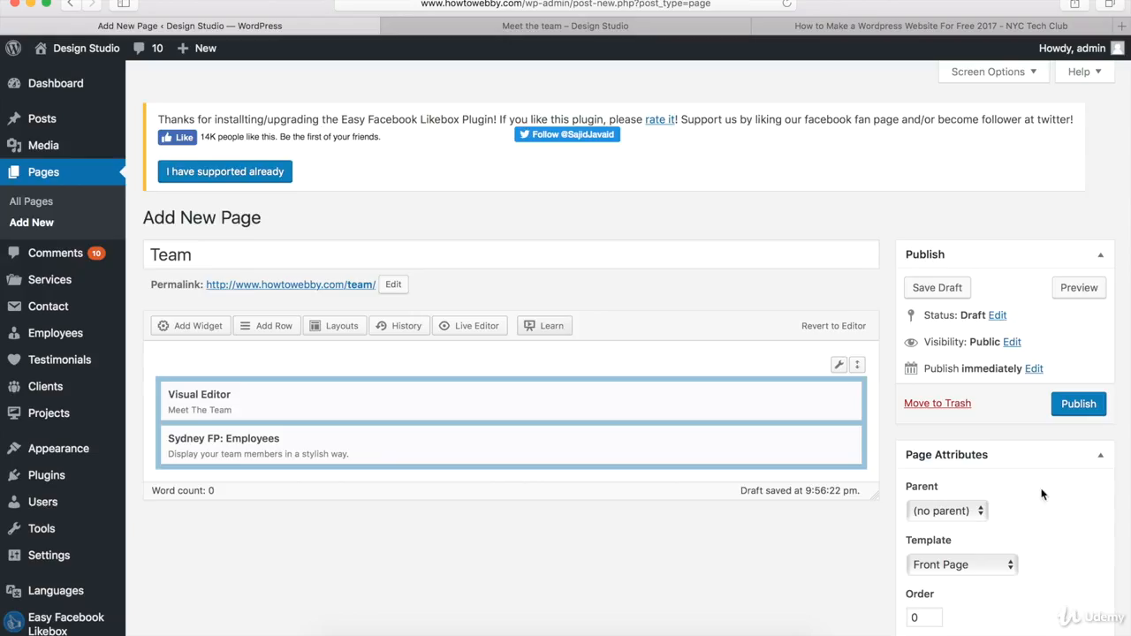
Step: Preview the Team page, page through the employee carousel, and compare it with the existing Meet the team page
left_click(1076, 289)
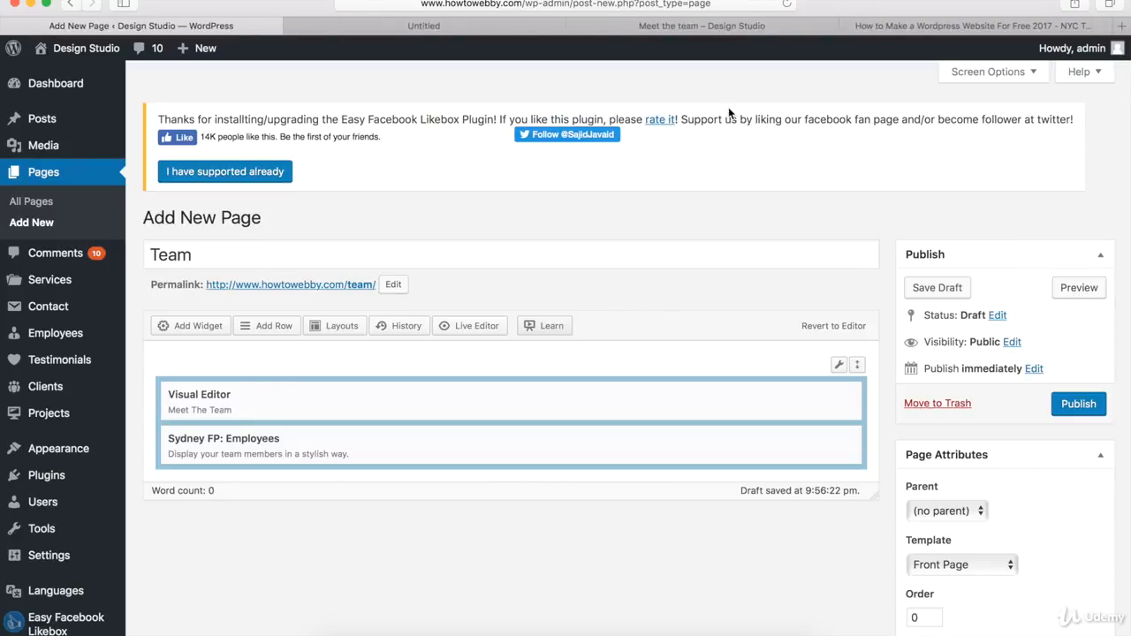
left_click(402, 25)
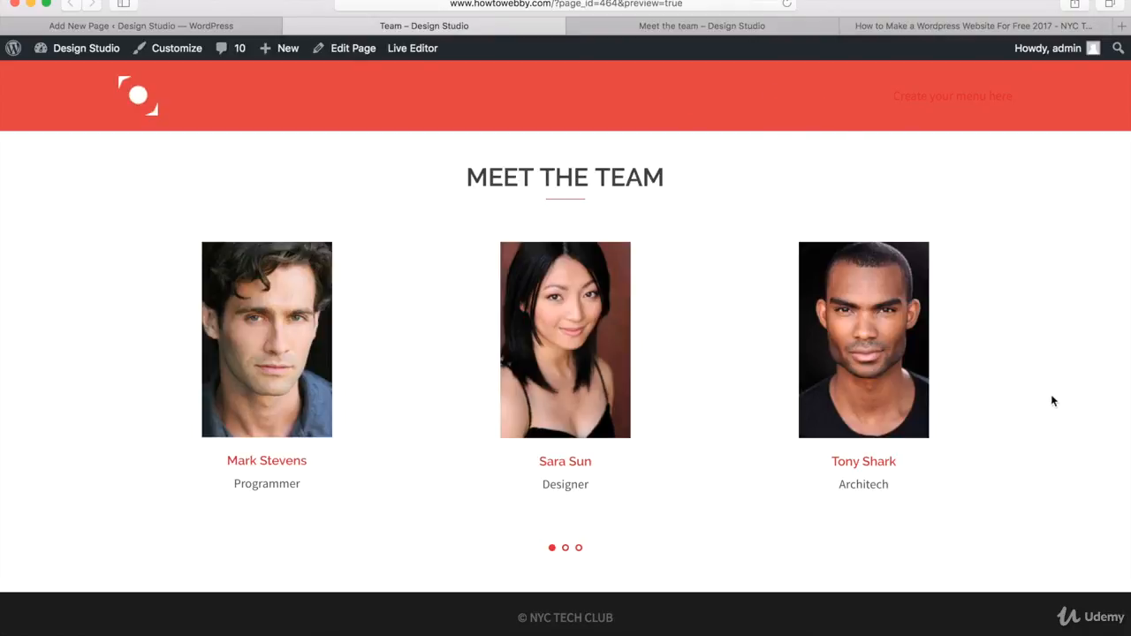
left_click(565, 549)
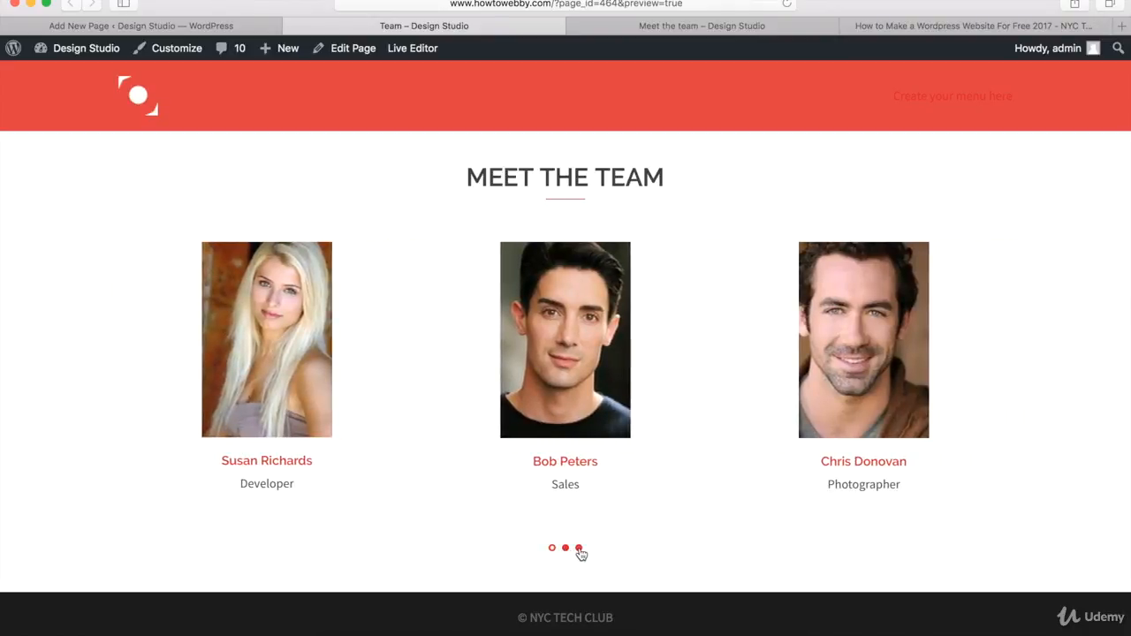
left_click(579, 549)
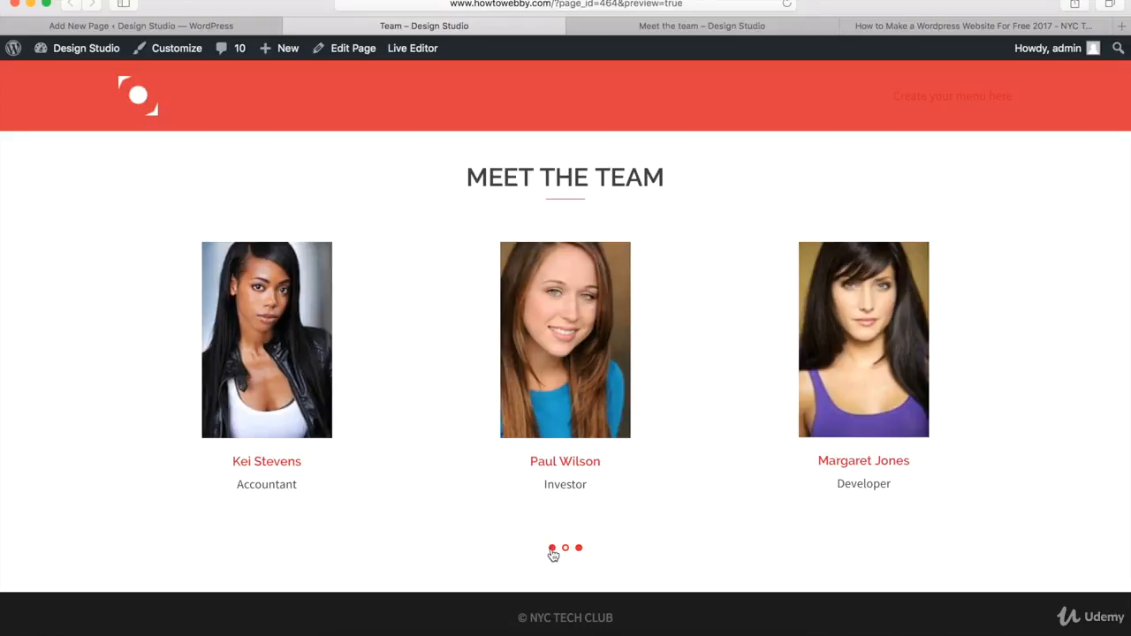
left_click(552, 548)
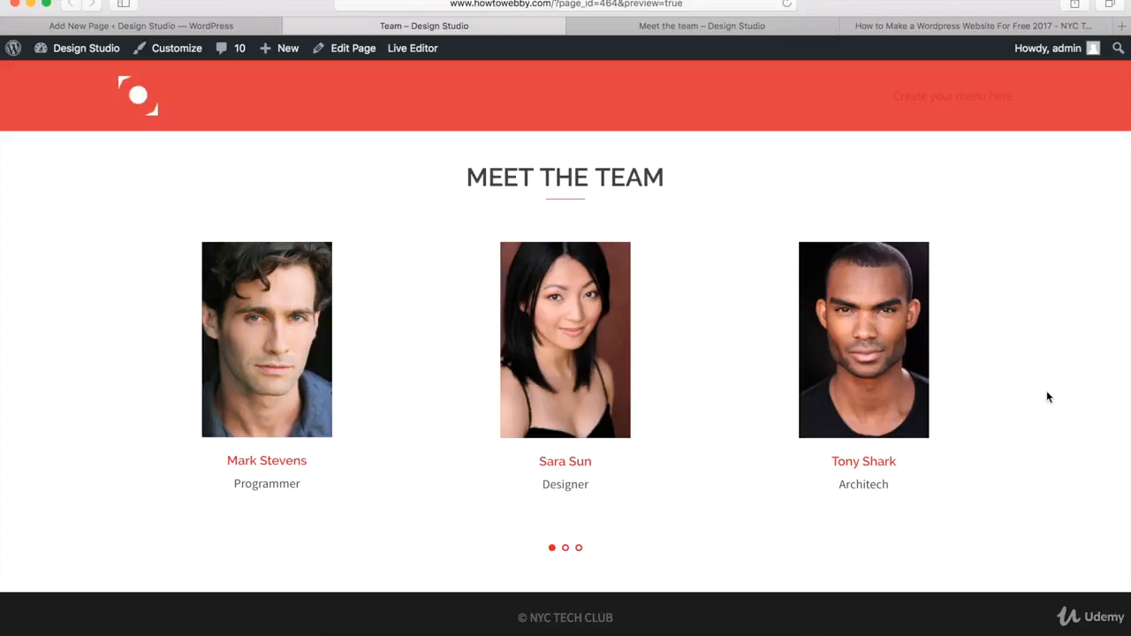
left_click(683, 27)
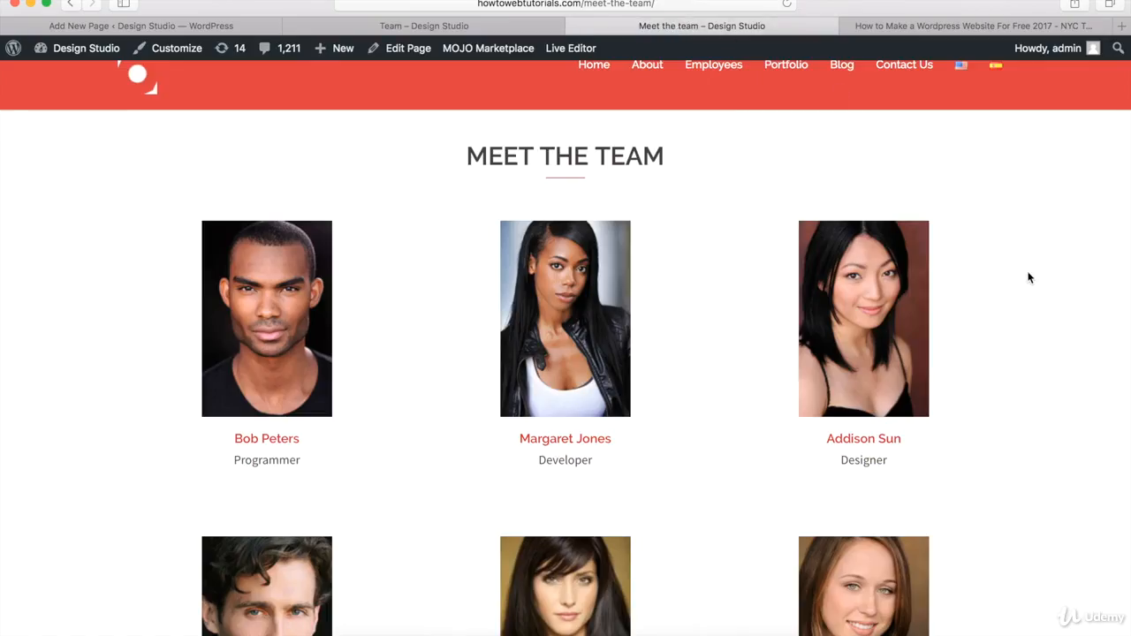
Step: Edit the first Employees widget to show 3 employees from categories emp1, emp2, emp3
scroll(1028, 278, "down", 5)
scroll(1028, 277, "up", 5)
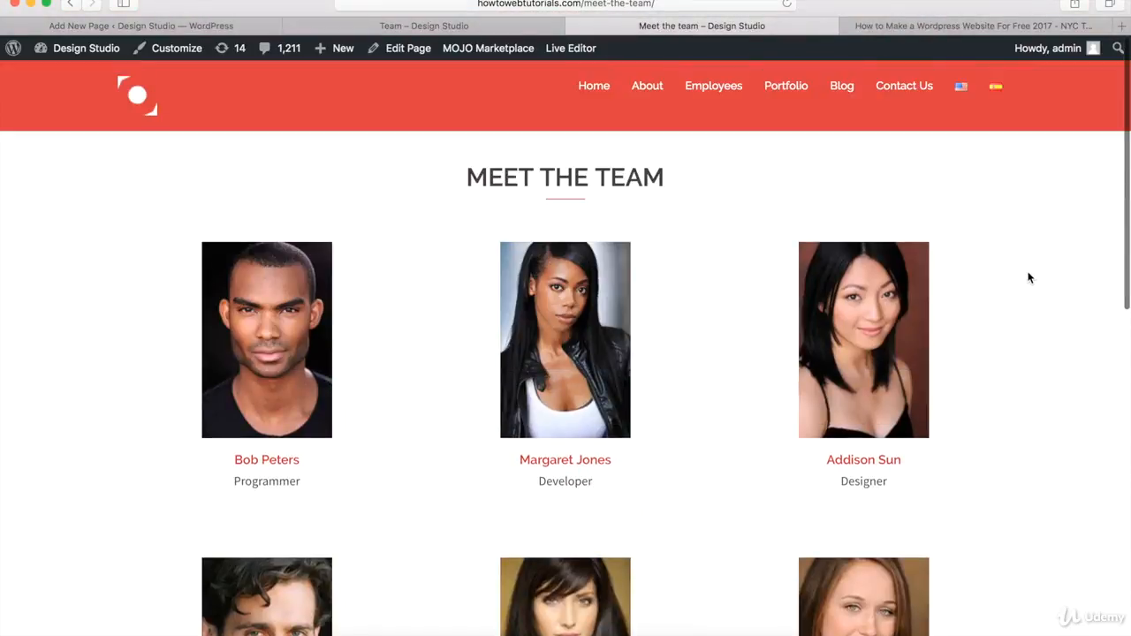
left_click(206, 27)
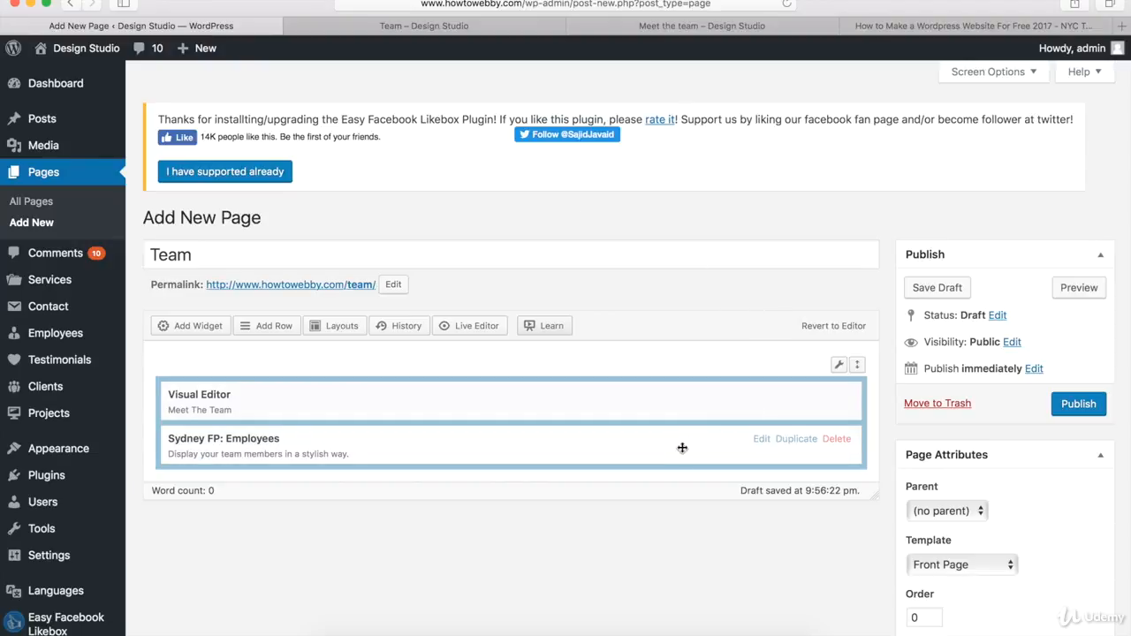
left_click(762, 439)
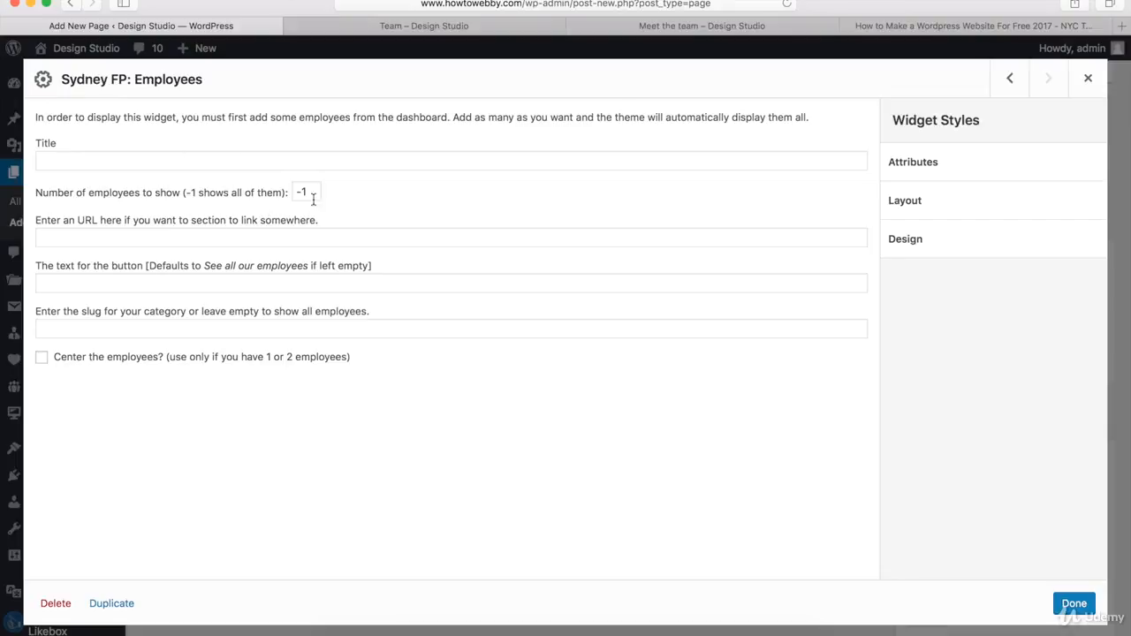
type("3")
left_click(212, 327)
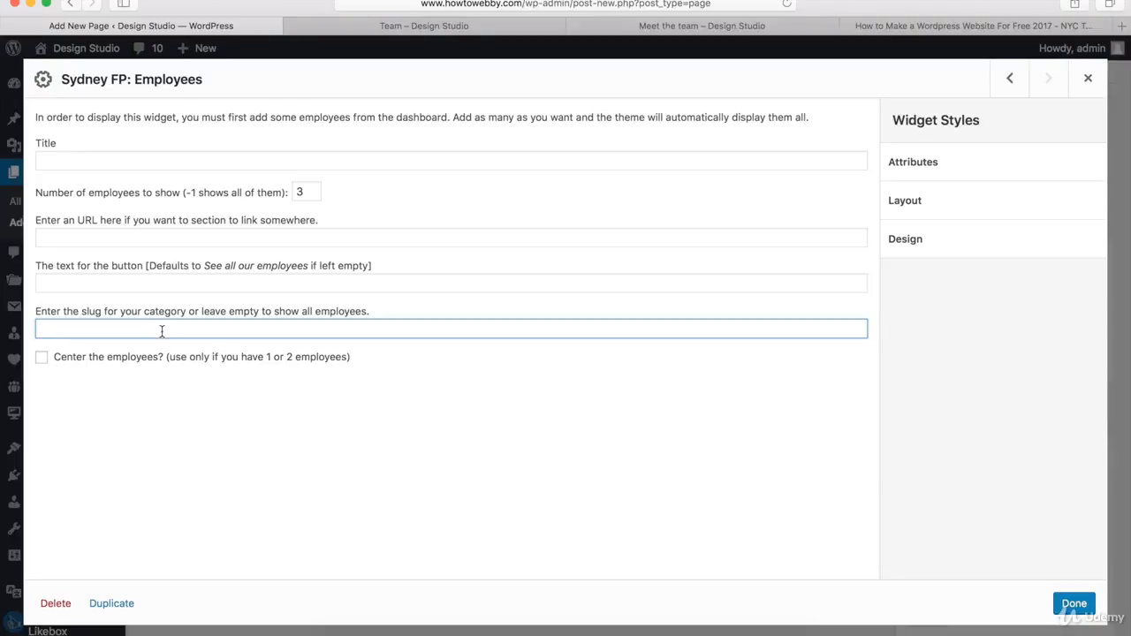
type("emp1, emp2, emp3")
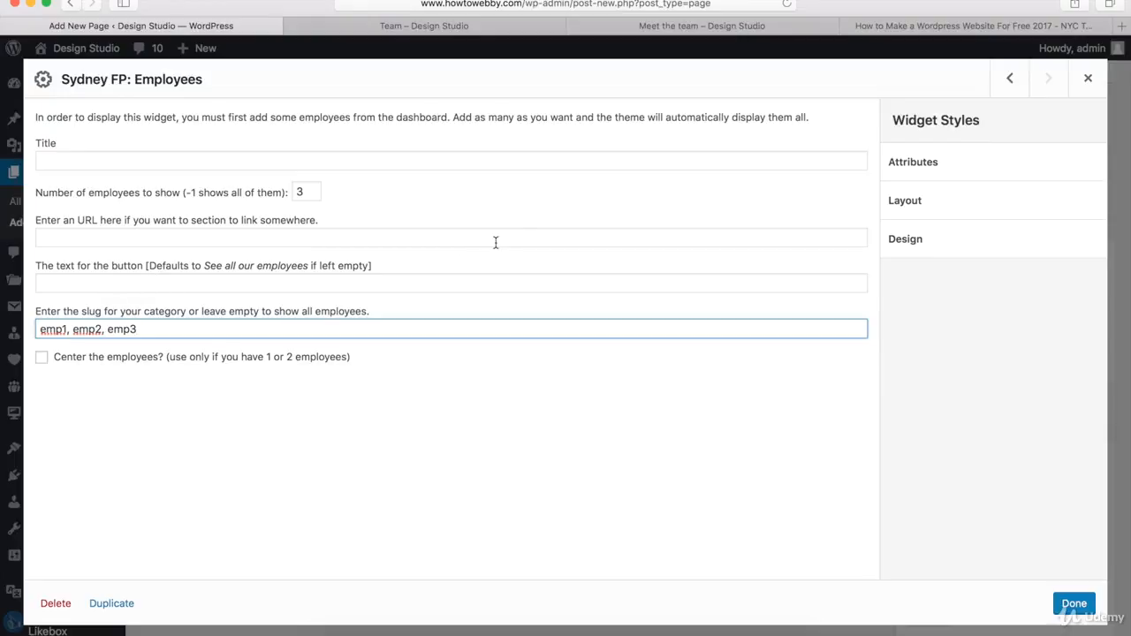
left_click(1073, 608)
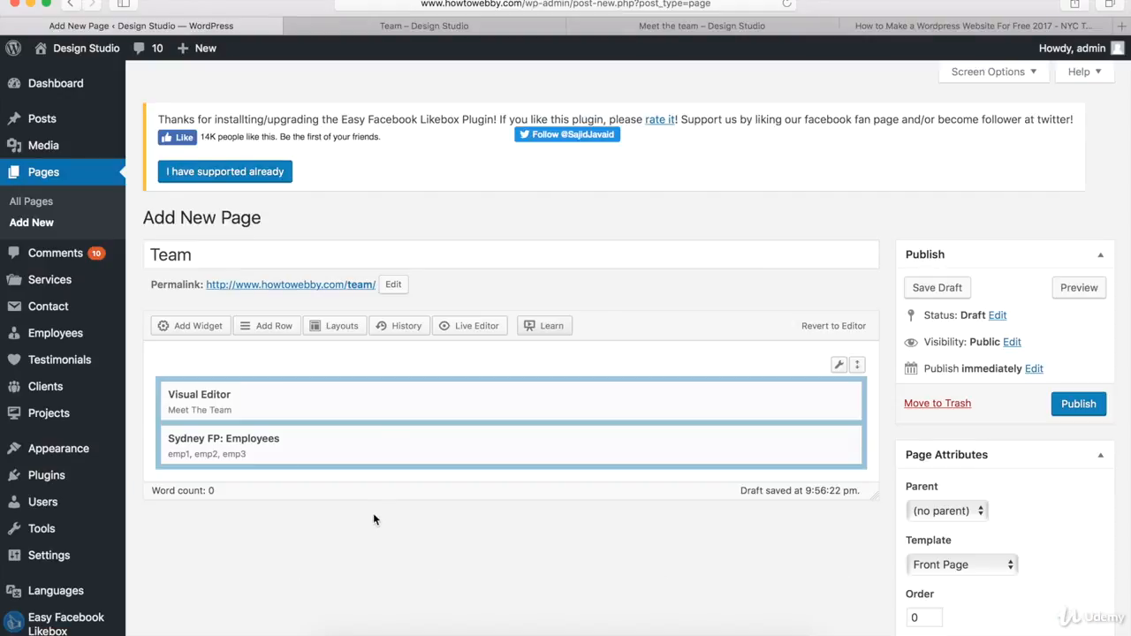
Step: Insert a new one-column row with 30 px top/bottom padding
left_click(273, 327)
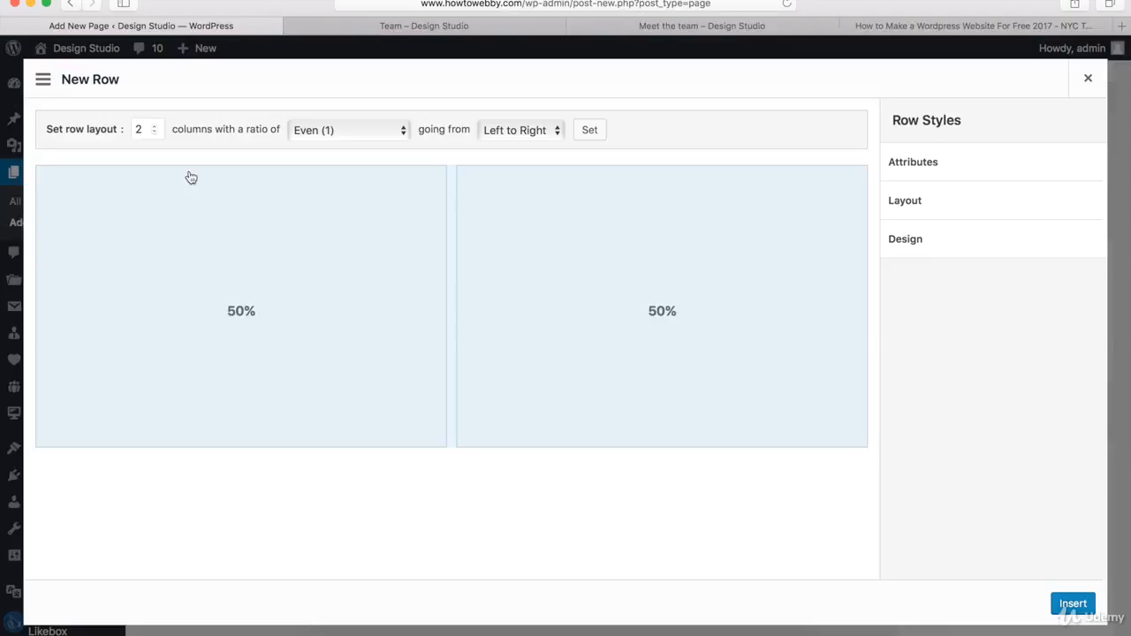
left_click(153, 132)
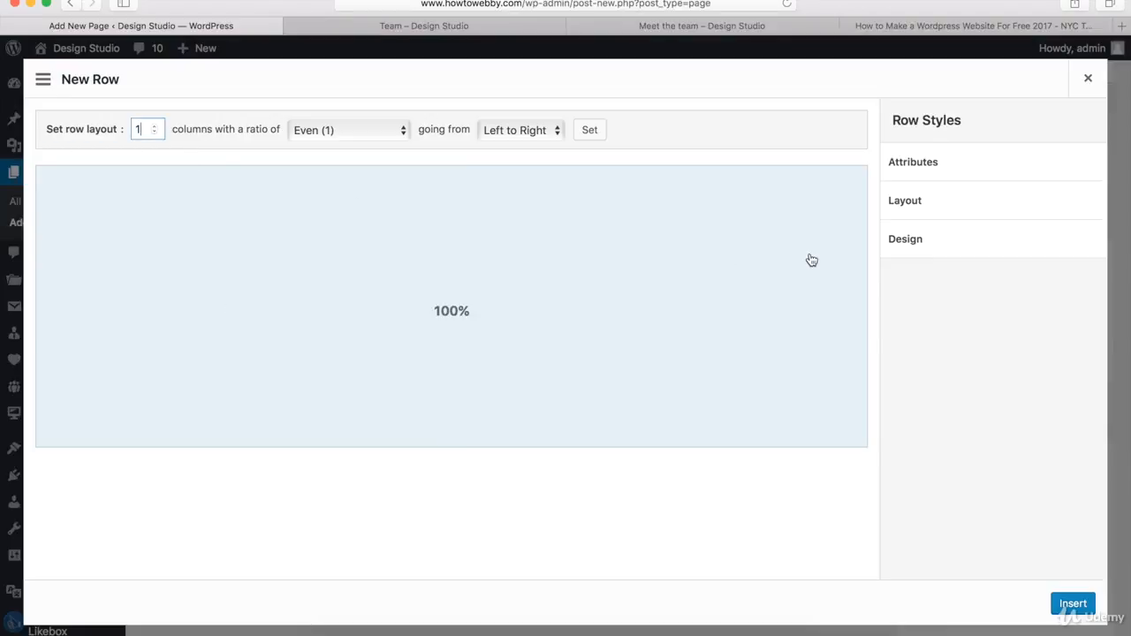
left_click(934, 205)
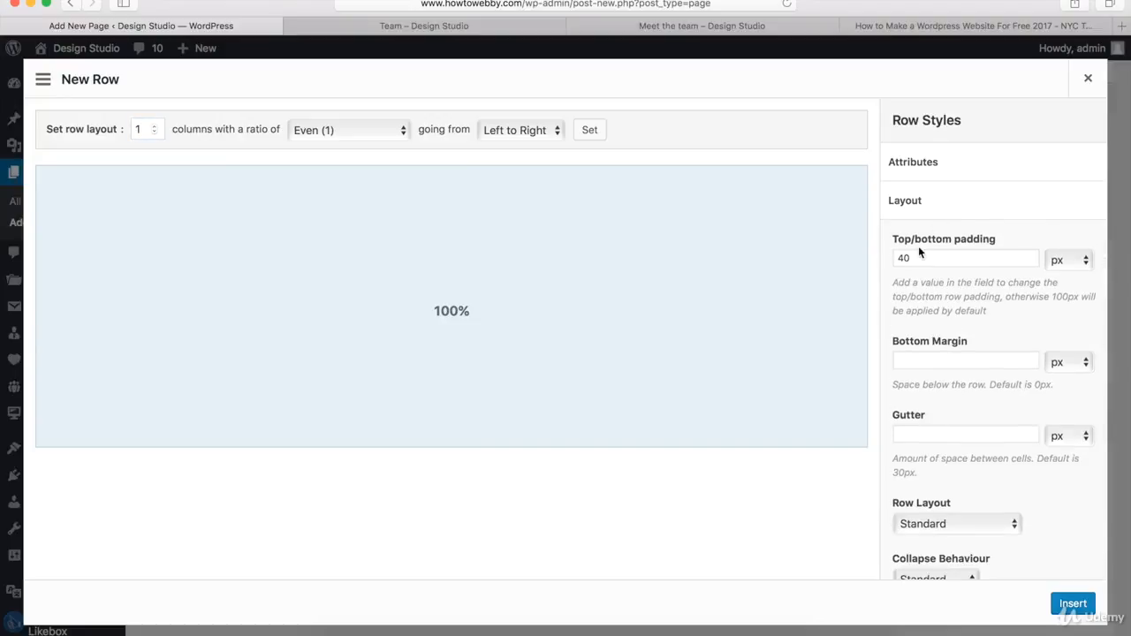
left_click_drag(919, 257, 896, 259)
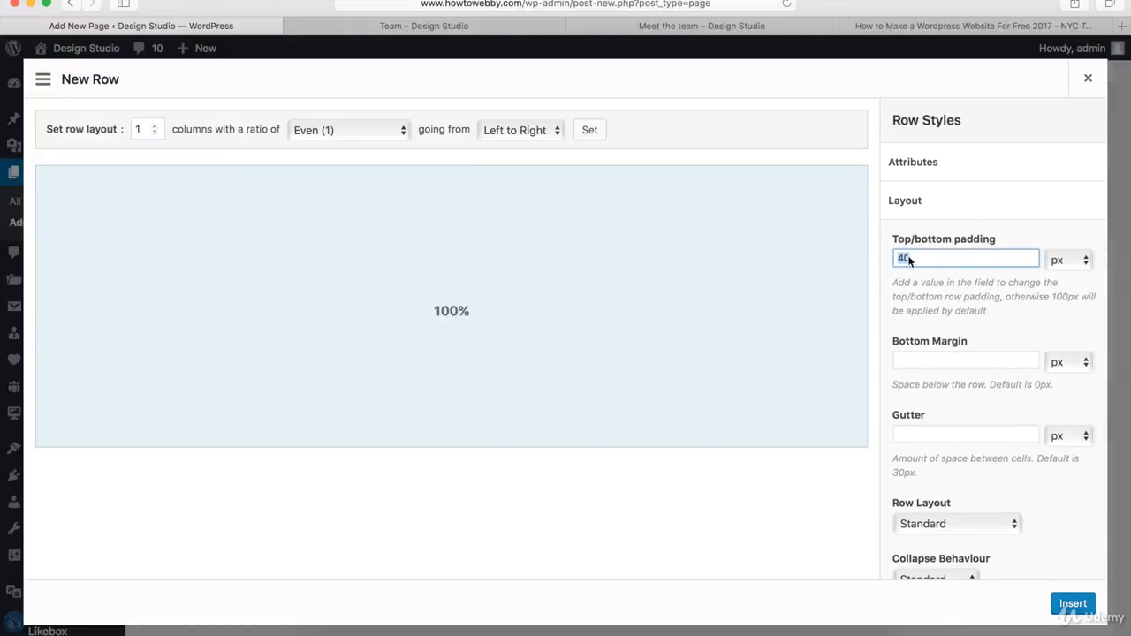
type("30")
left_click(961, 202)
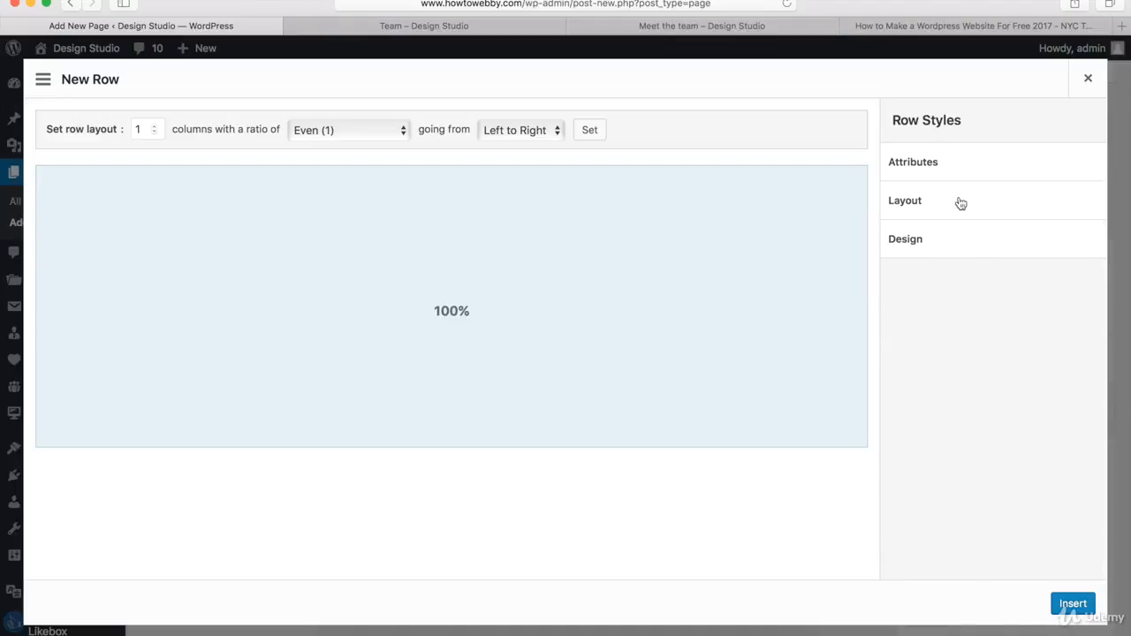
left_click(1071, 605)
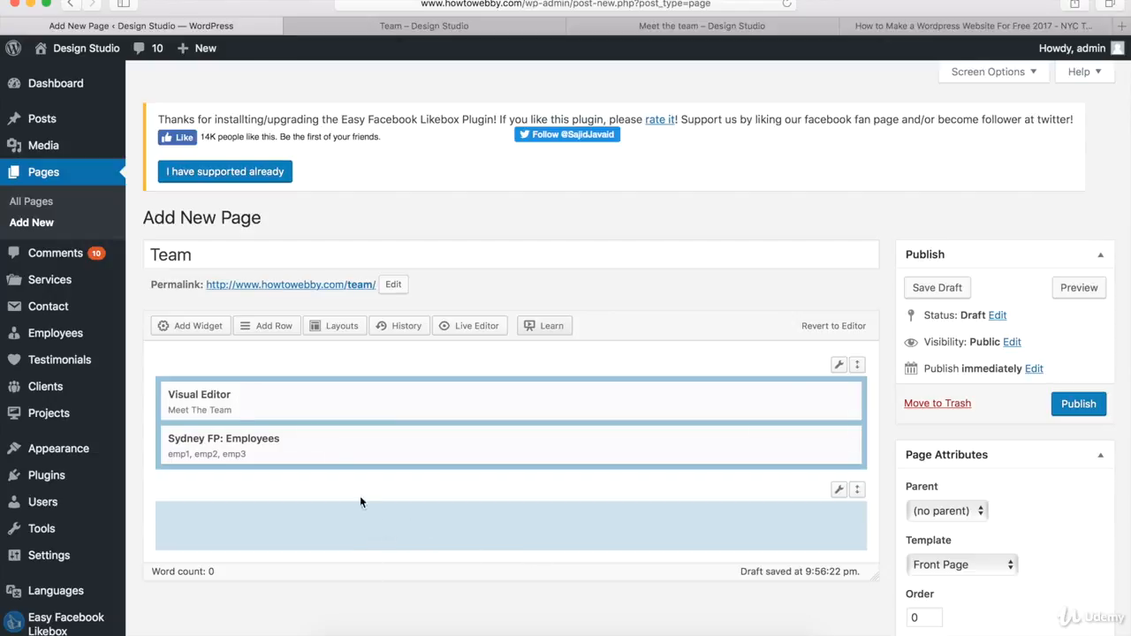
Step: Add another Sydney FP: Employees widget and move it into the new second row
left_click(198, 327)
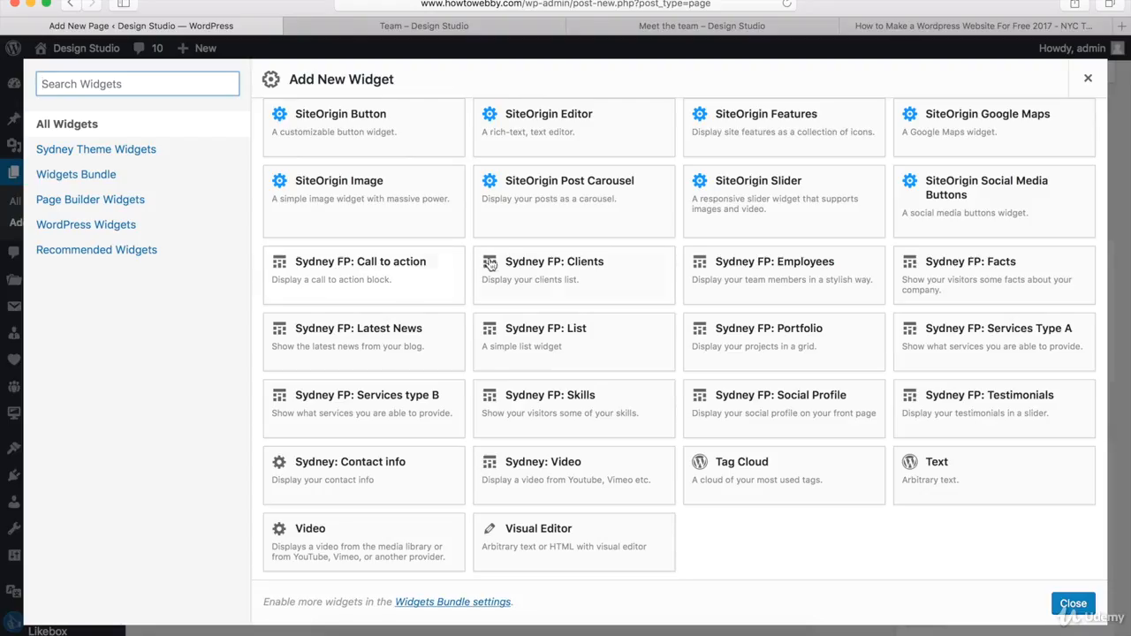
left_click(798, 270)
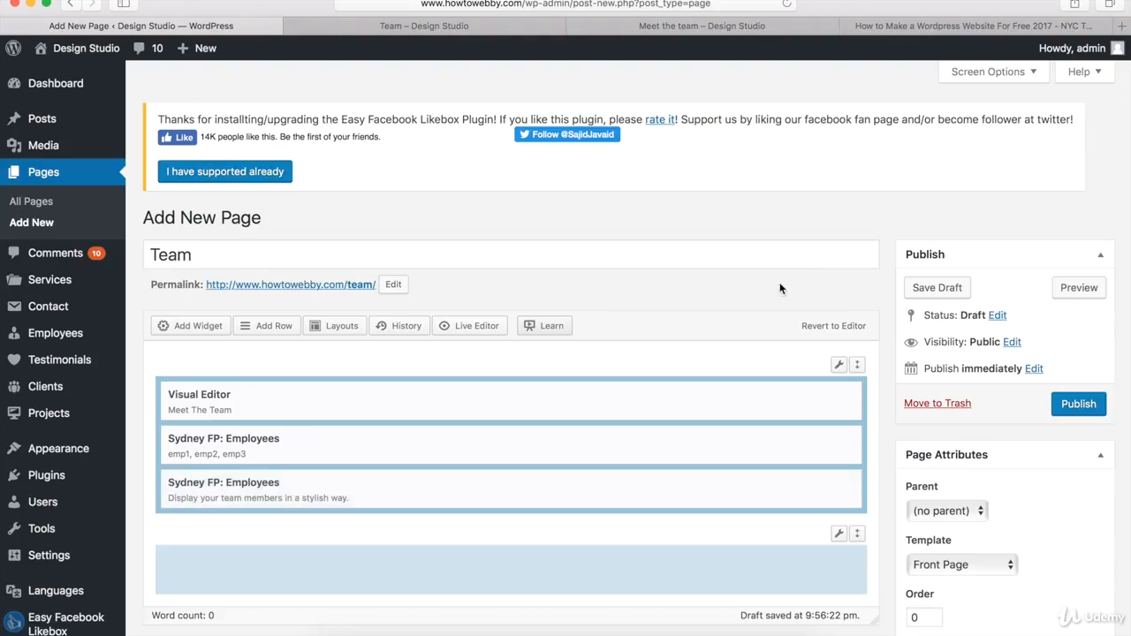
left_click_drag(646, 493, 621, 555)
mouse_move(703, 536)
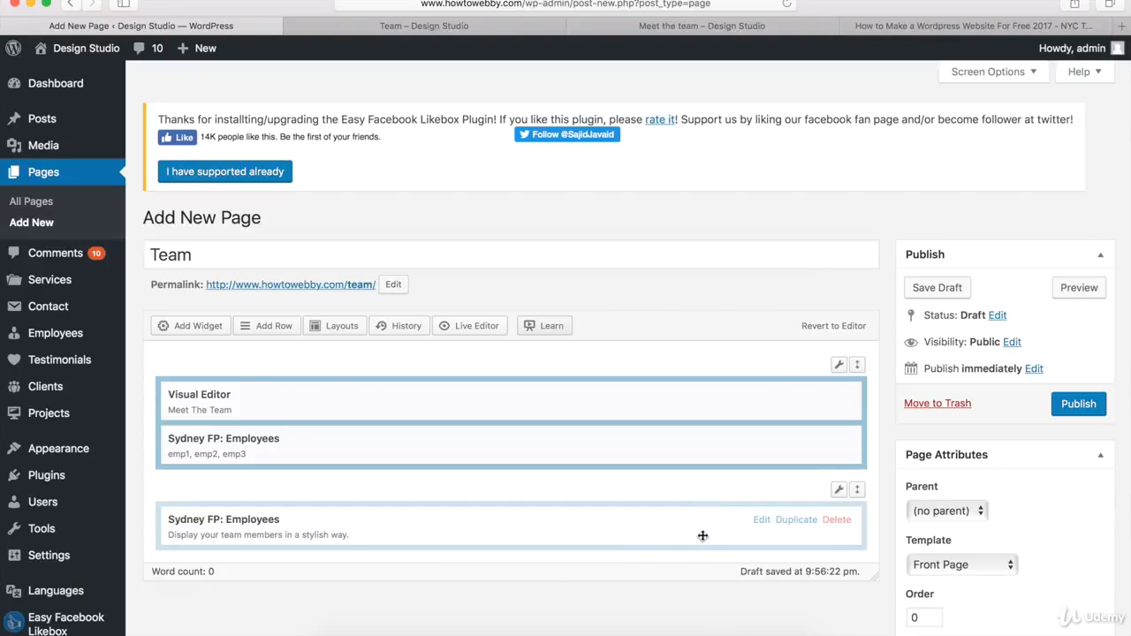
Step: Set the second Employees widget to show 3 employees from categories emp4, emp5, emp6
left_click(762, 522)
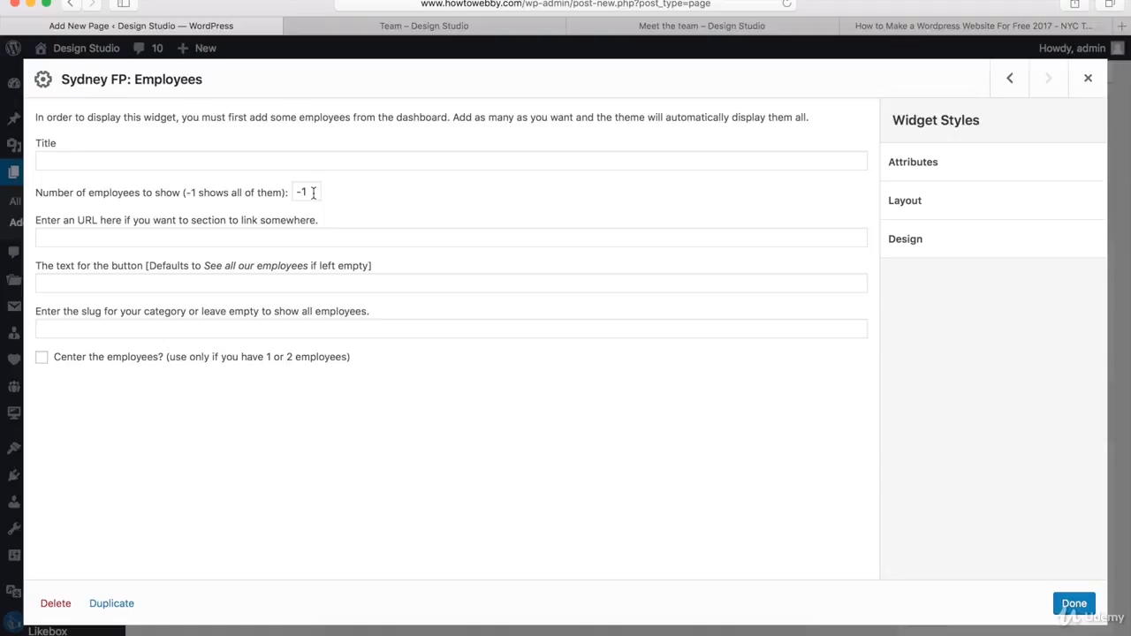
left_click_drag(313, 191, 292, 191)
type("3")
left_click(231, 329)
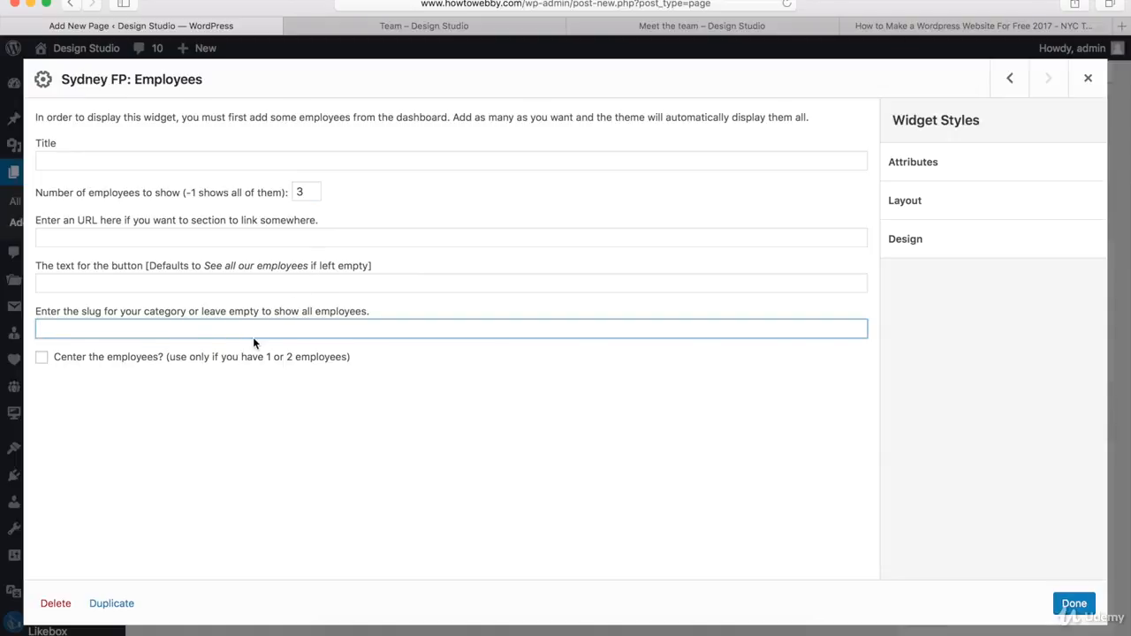
type("emp4, emp5, emp6")
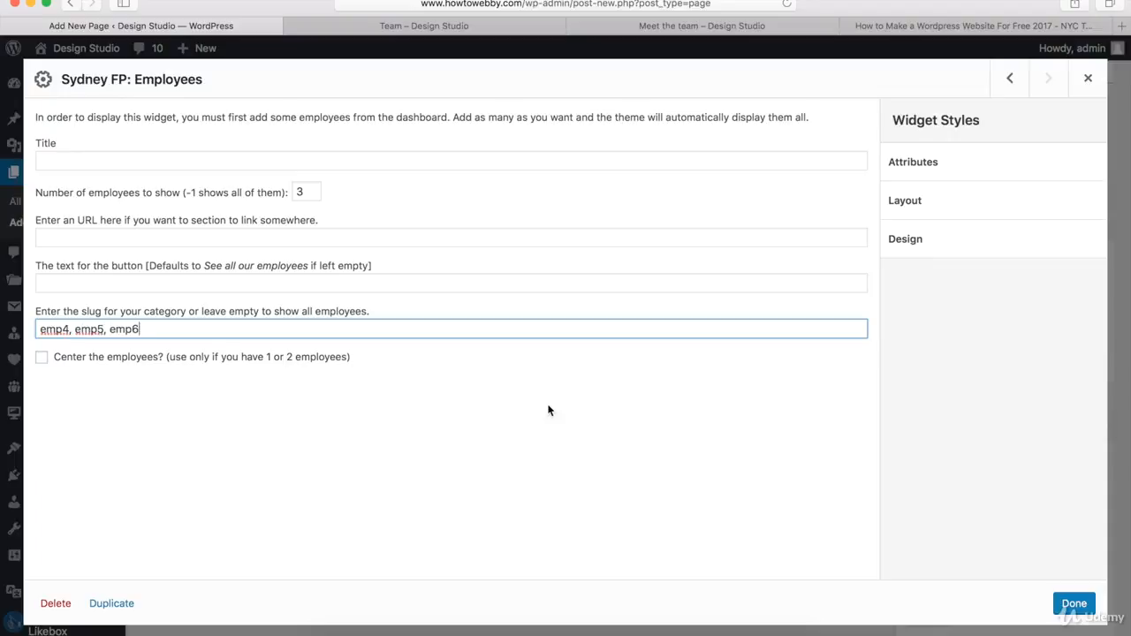
left_click(1074, 604)
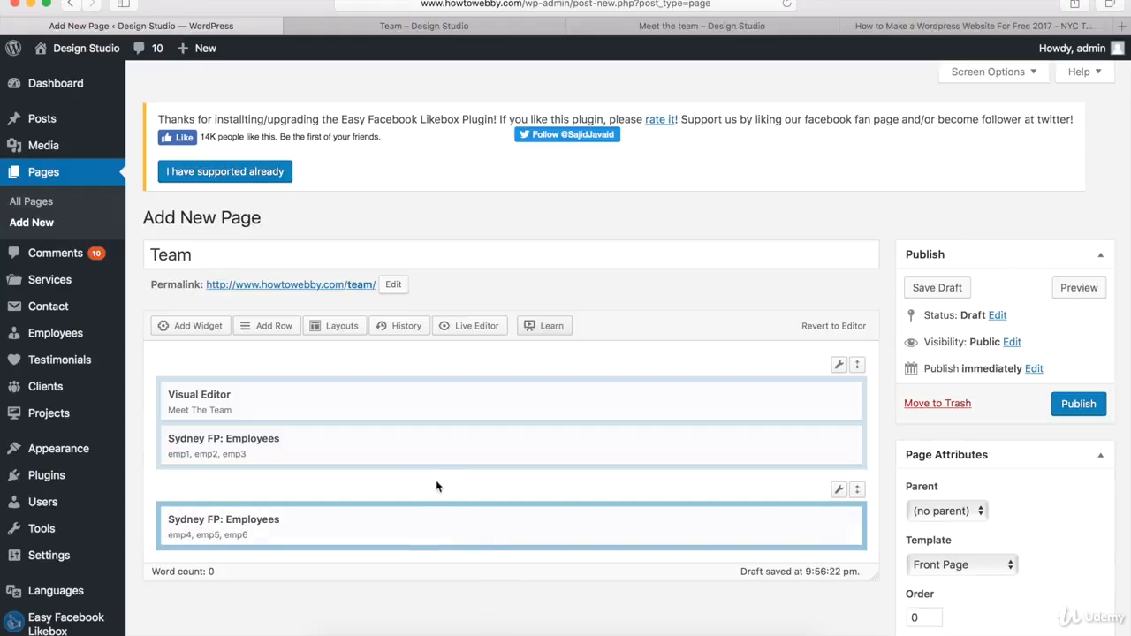
Step: Insert a third one-column row with 30 px top/bottom padding
left_click(265, 326)
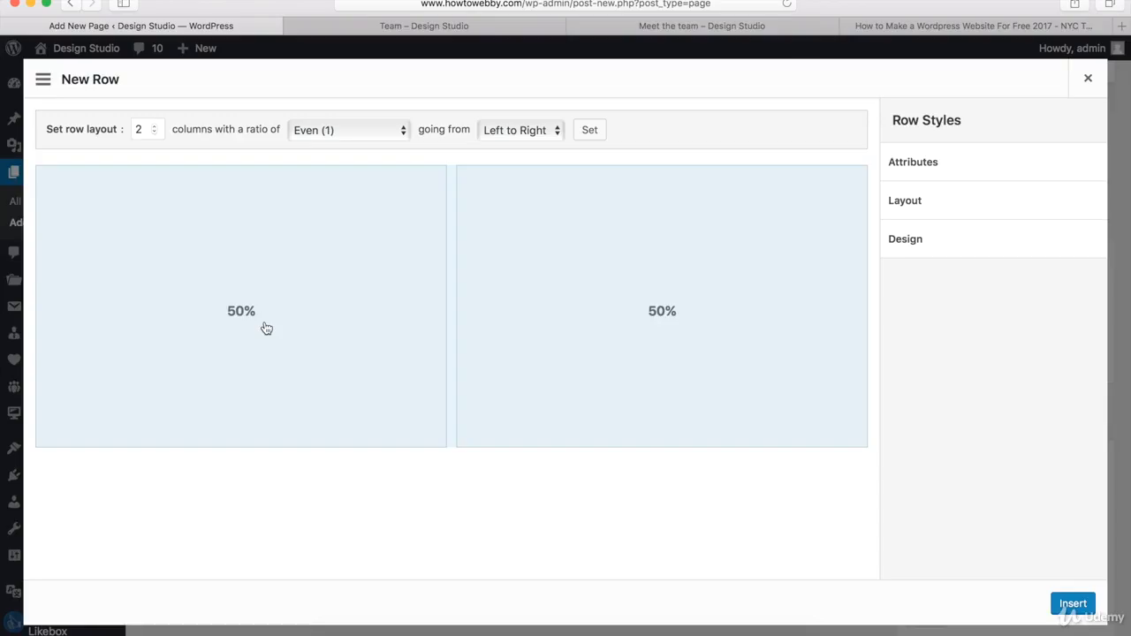
left_click(154, 132)
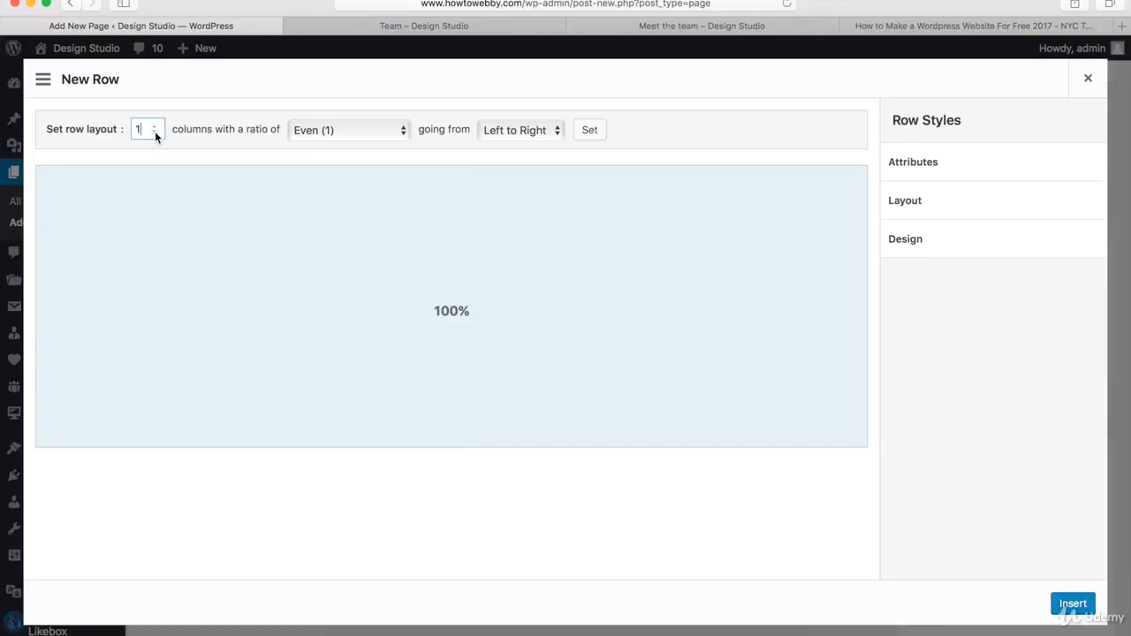
left_click(935, 204)
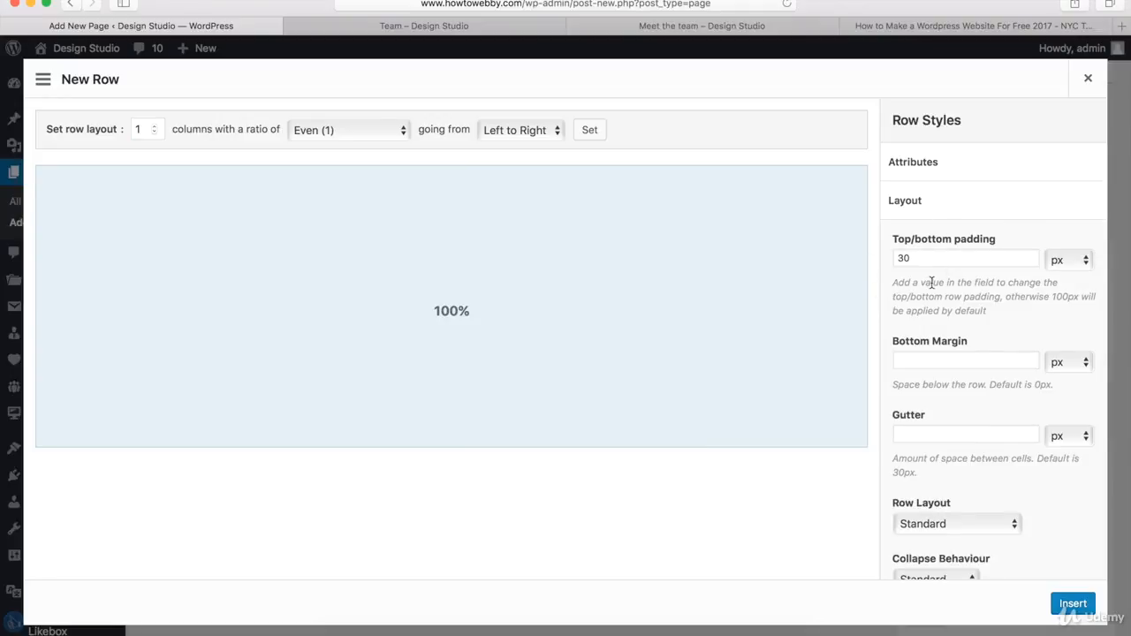
left_click(971, 208)
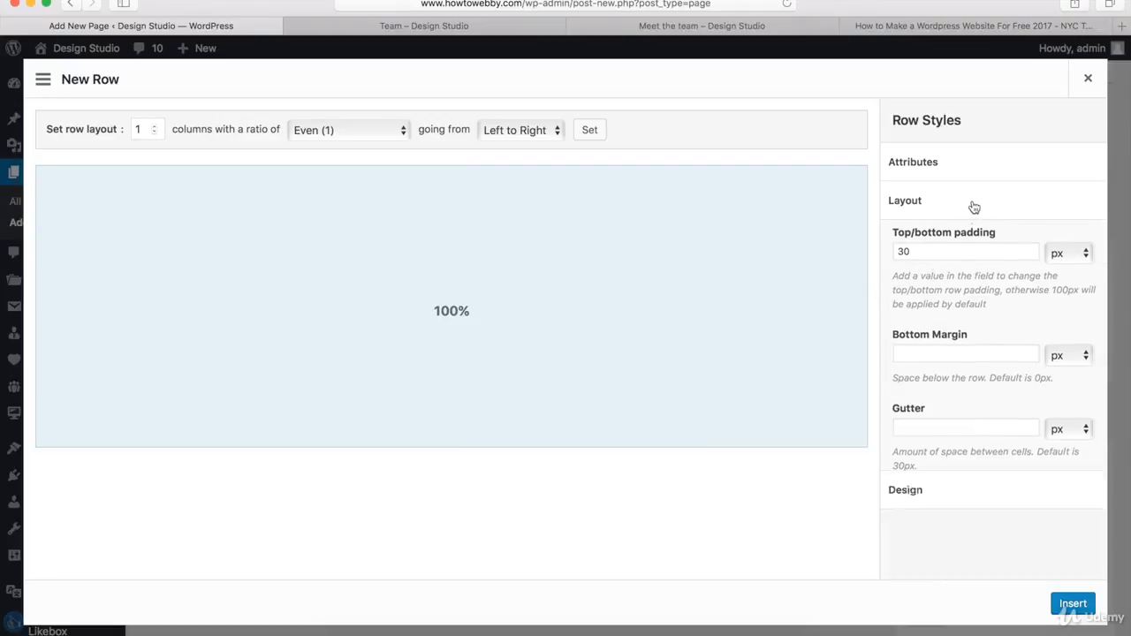
left_click(1072, 604)
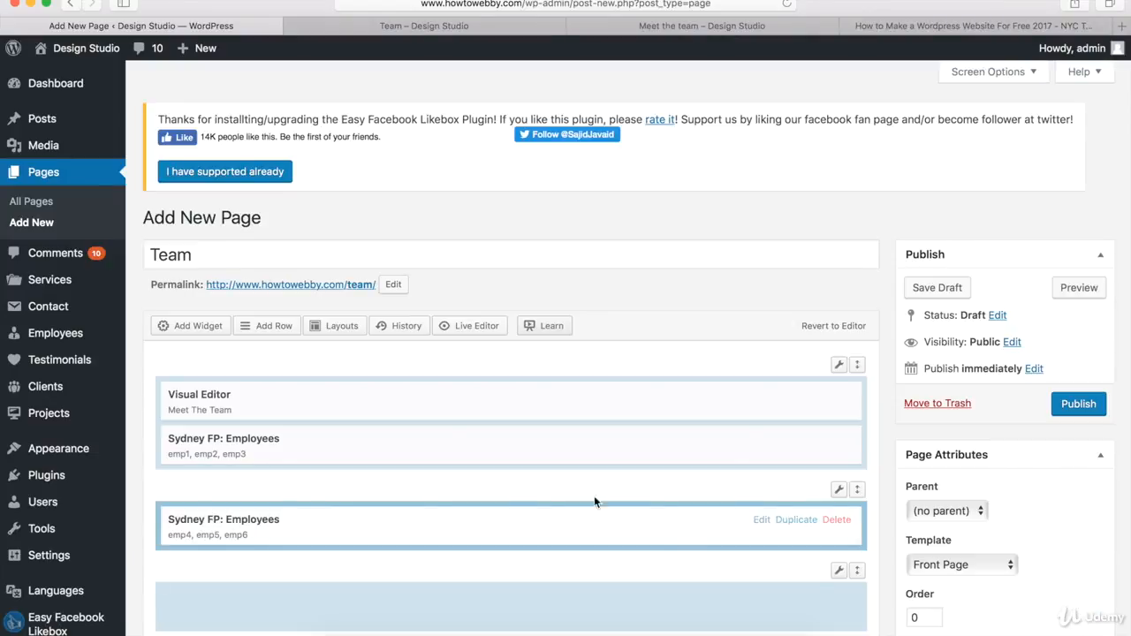
Step: Add a Sydney FP: Employees widget and move it into the third row
left_click(196, 327)
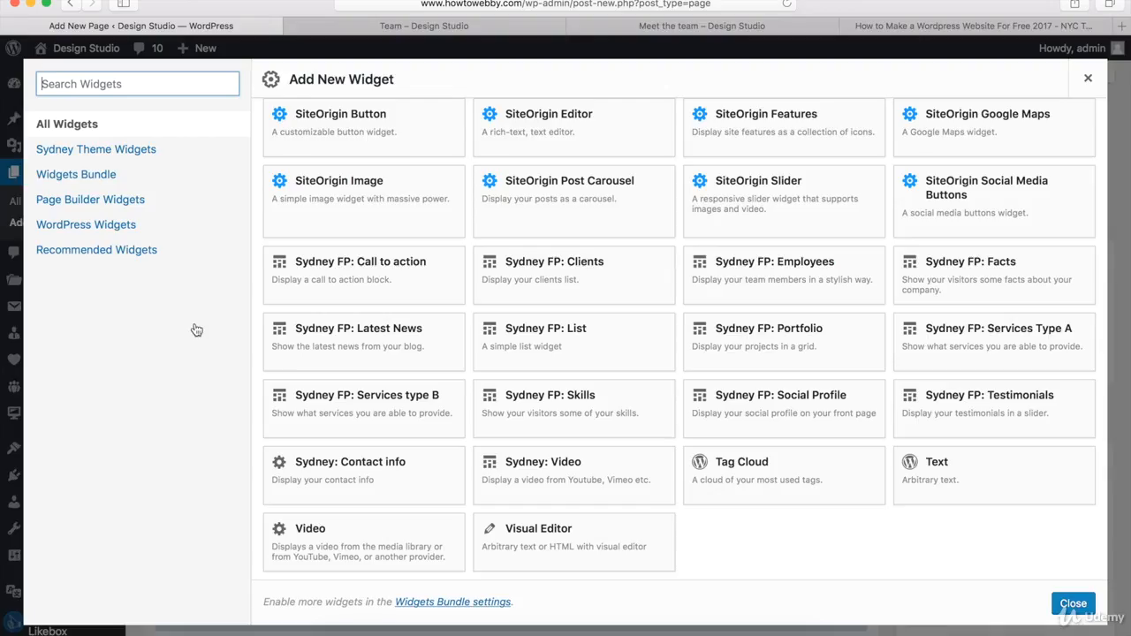
left_click(765, 280)
scroll(652, 442, "down", 3)
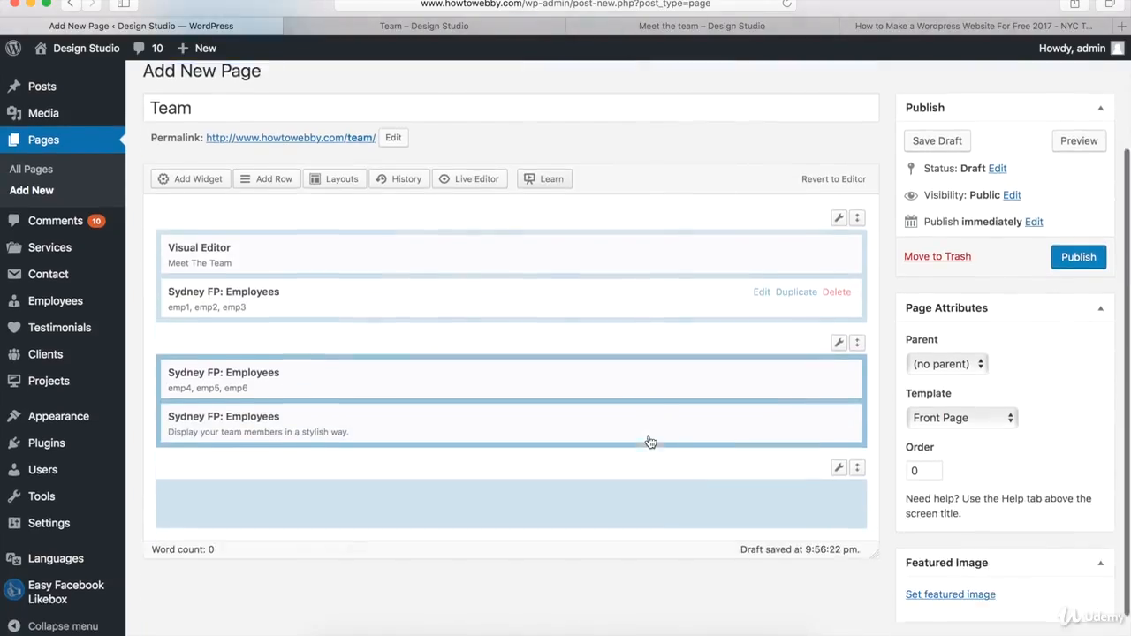
left_click_drag(600, 383, 592, 446)
mouse_move(657, 434)
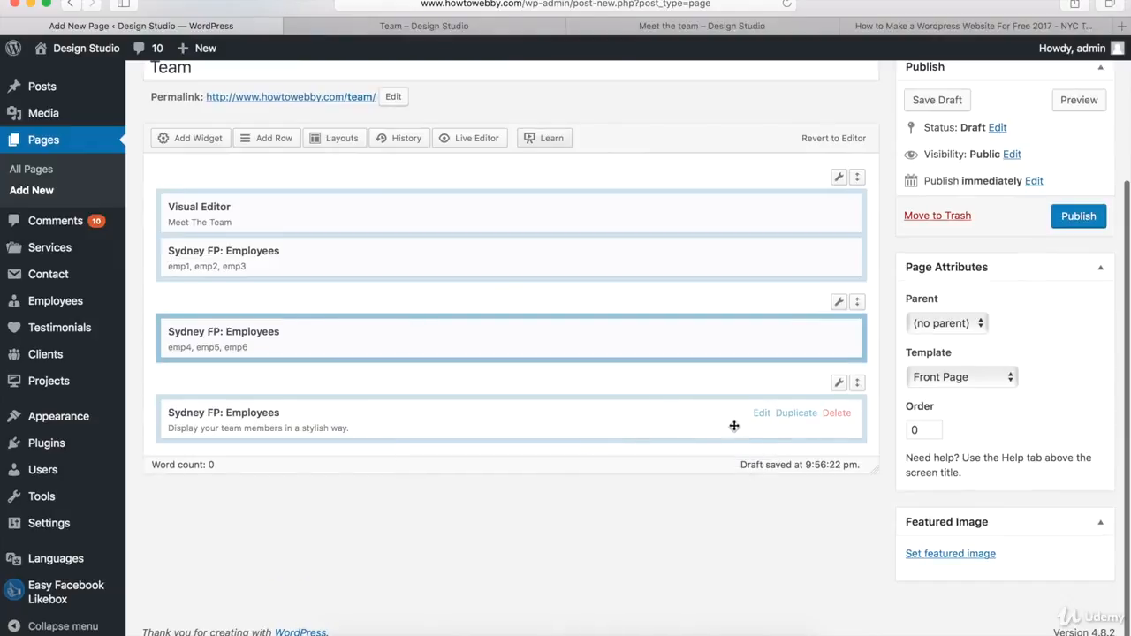
Step: Set the third Employees widget to show 3 employees from categories emp7, emp8, emp9
left_click(762, 413)
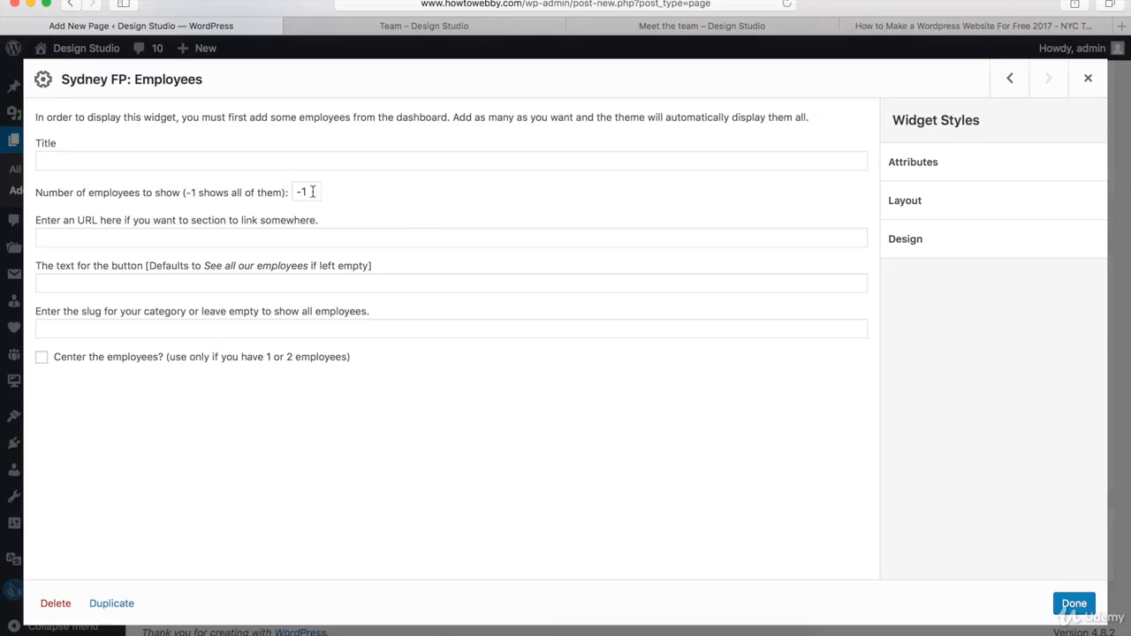
left_click_drag(310, 191, 296, 191)
type("3")
left_click(247, 331)
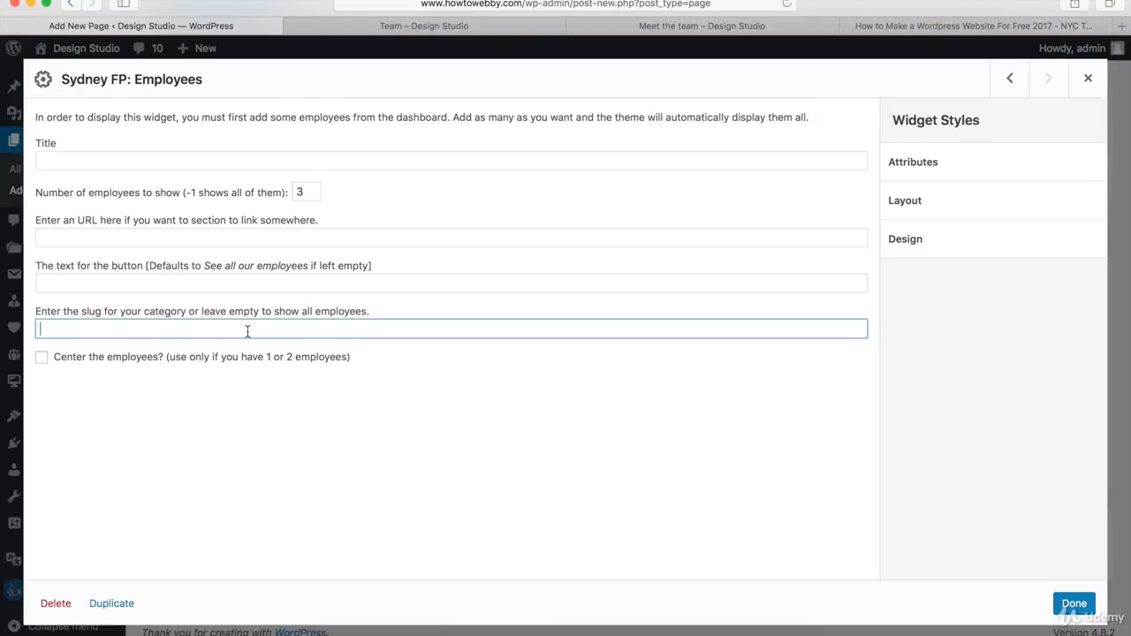
type("emp7, emp8, emp9")
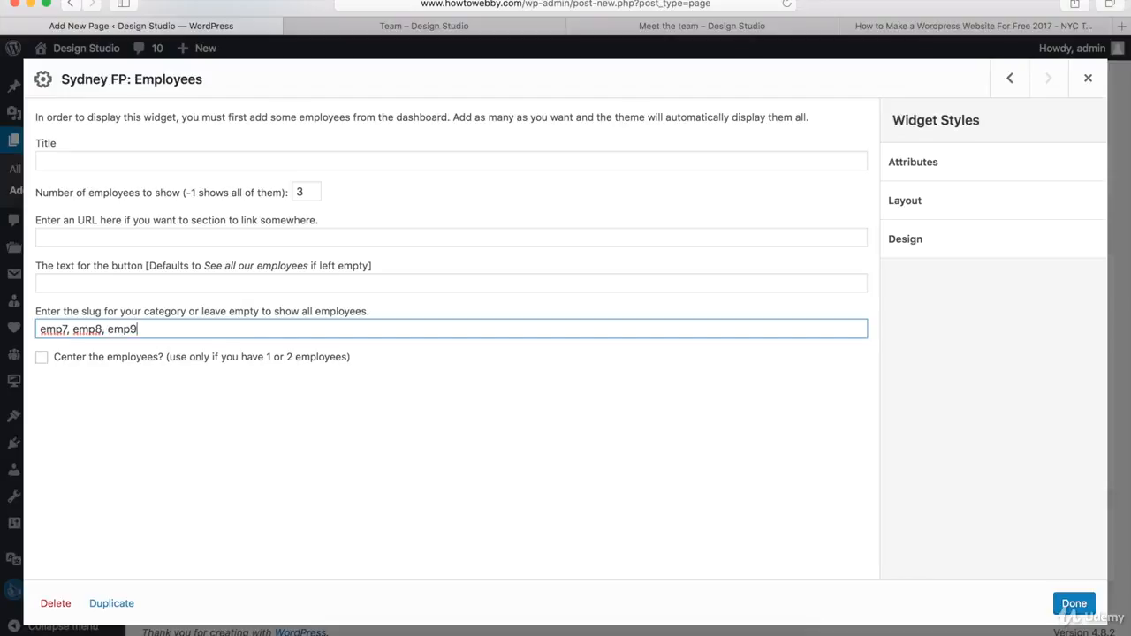
left_click(1073, 603)
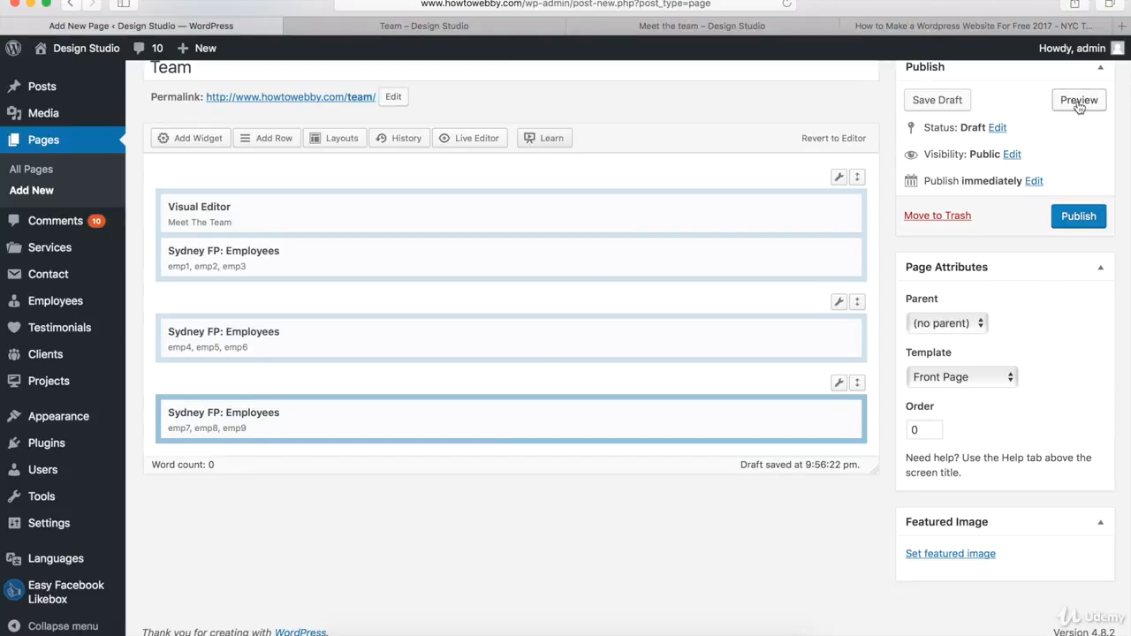
Step: Reload the Team page preview and scroll through the employee grid
left_click(428, 27)
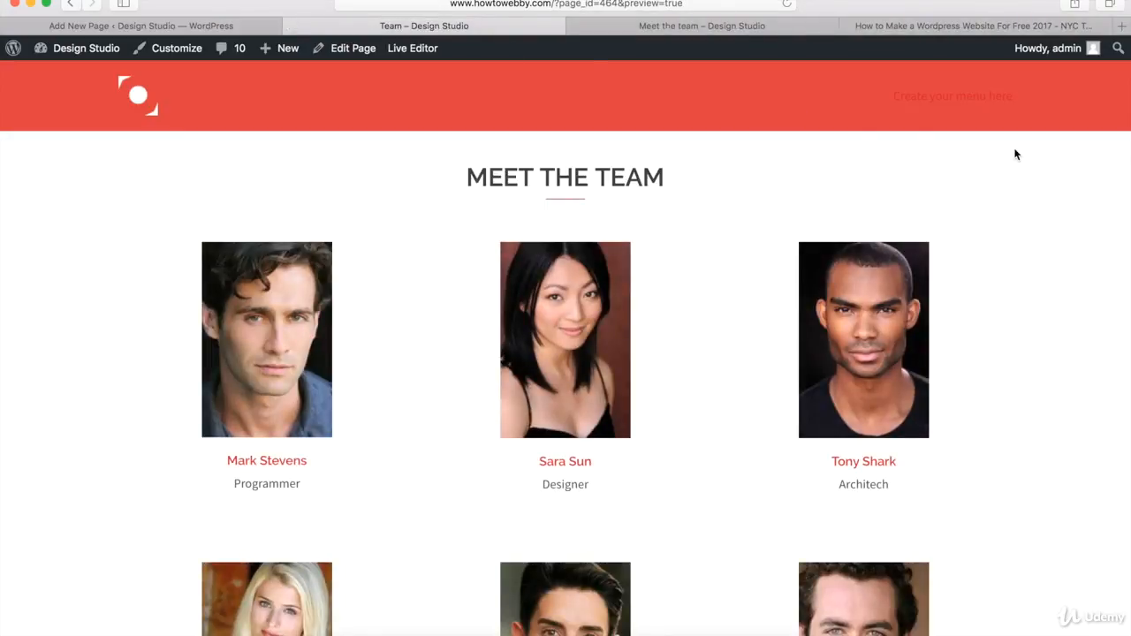
scroll(1062, 157, "down", 5)
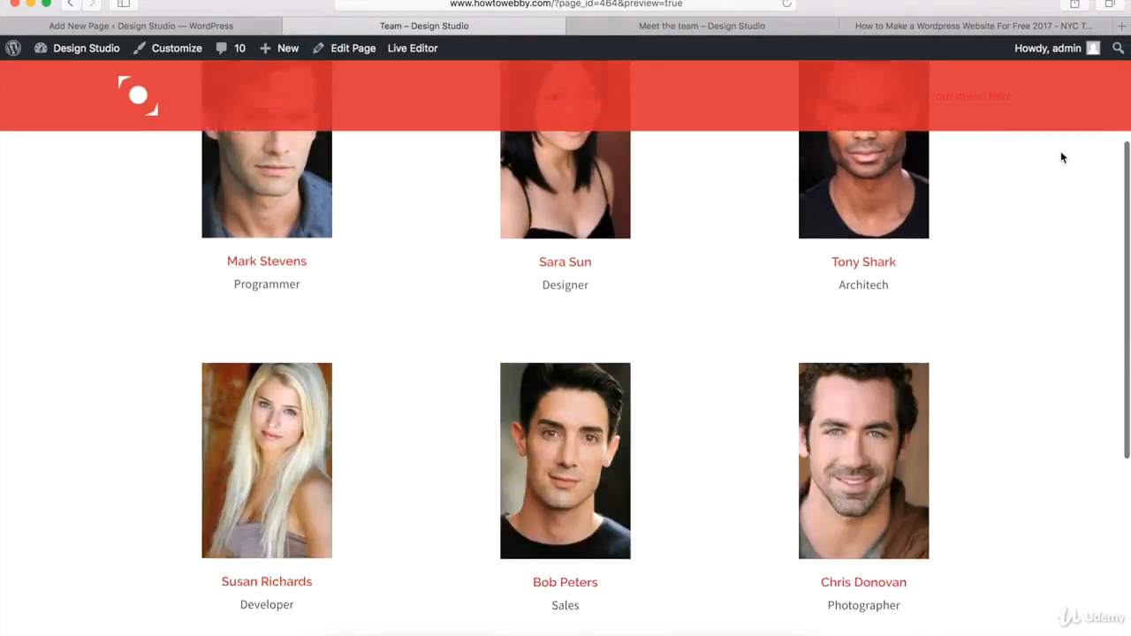
scroll(1063, 157, "down", 2)
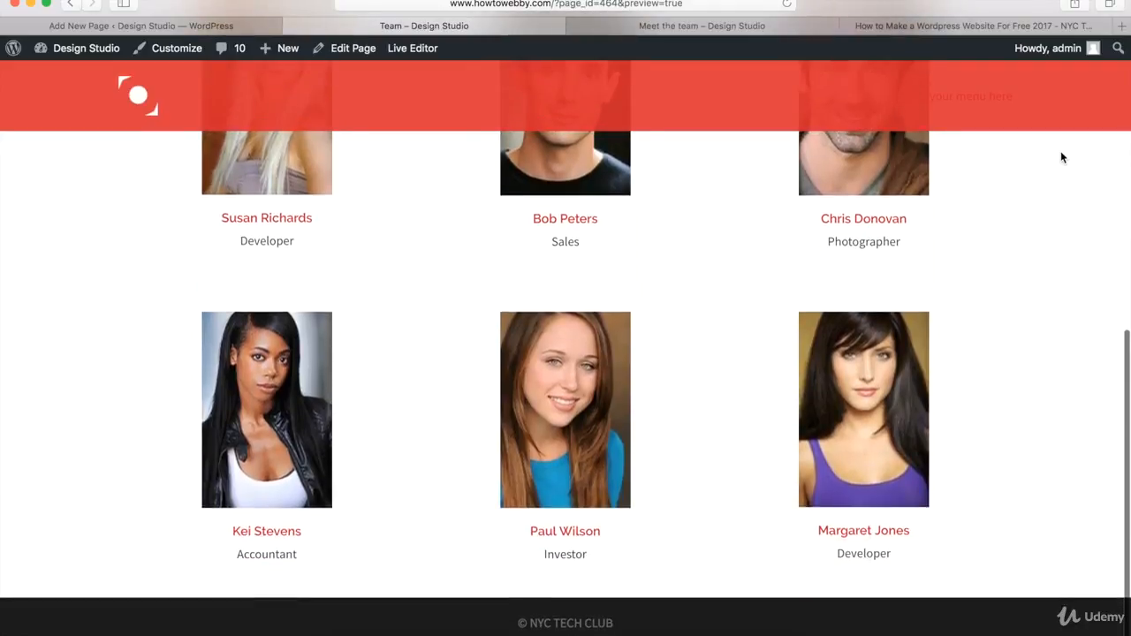
scroll(1062, 157, "up", 10)
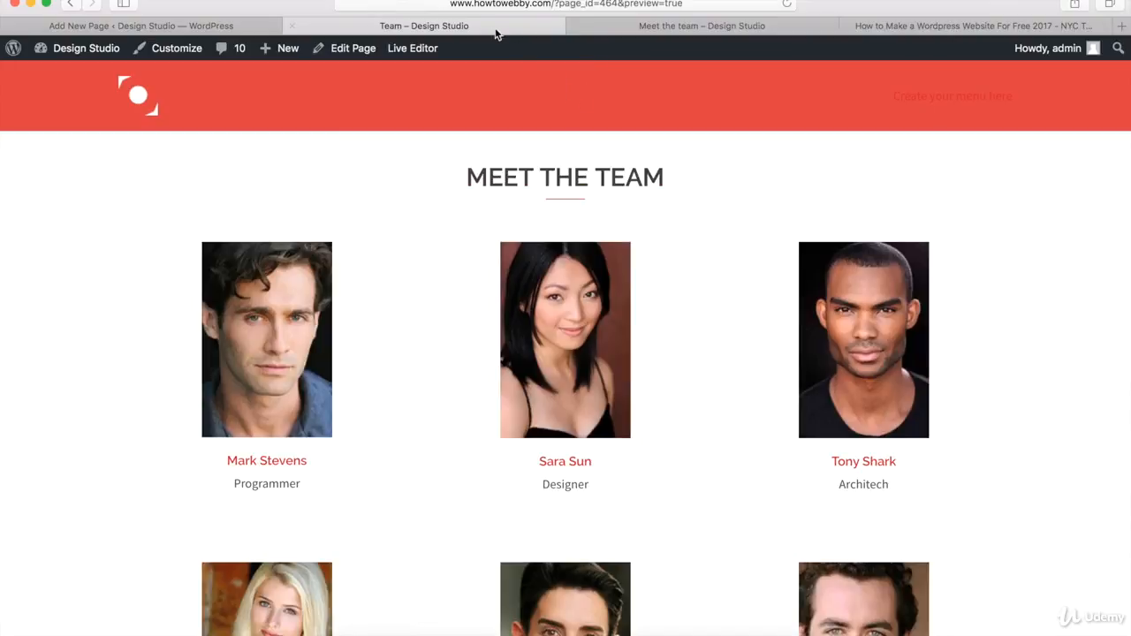
Step: Return to the page editor, start a new one-column row and set its row layout to Full Width
left_click(205, 27)
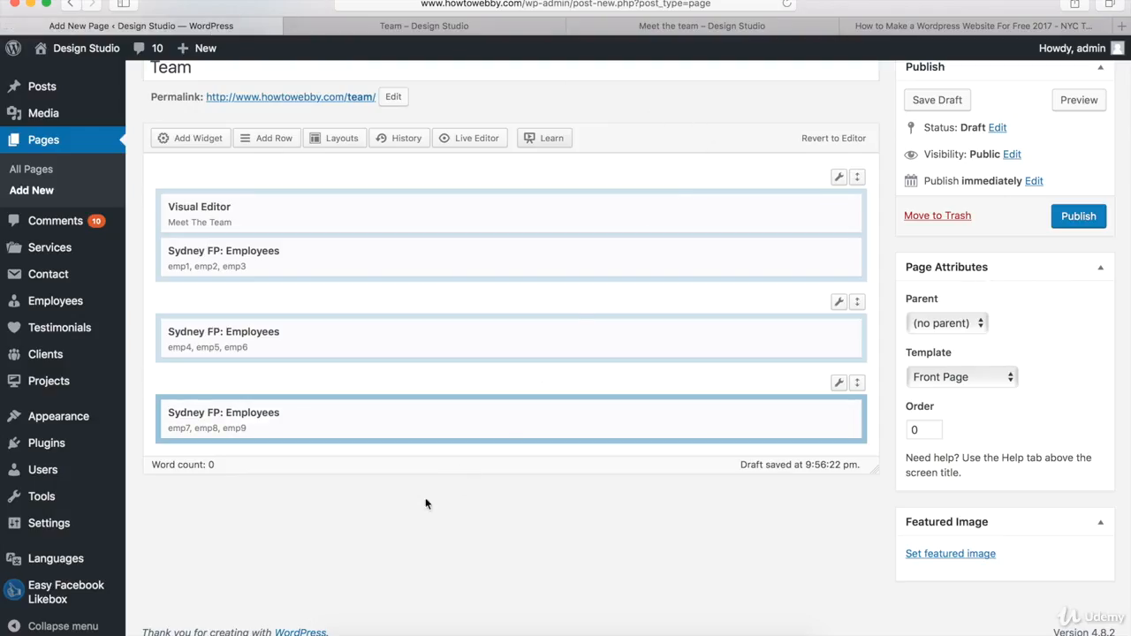
left_click(258, 140)
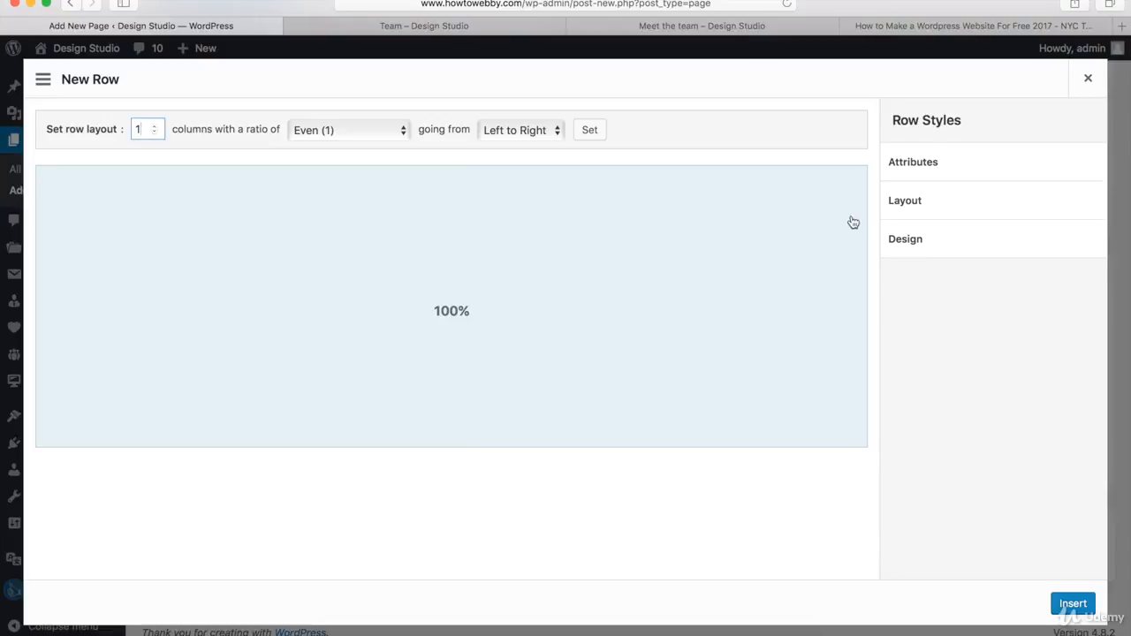
left_click(938, 207)
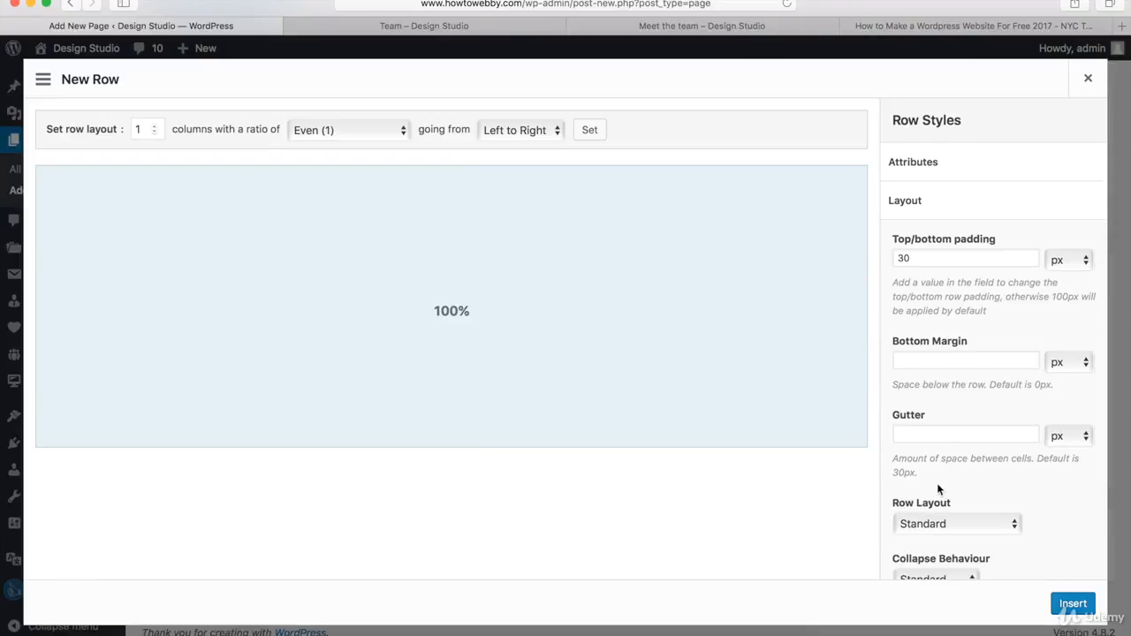
left_click(933, 526)
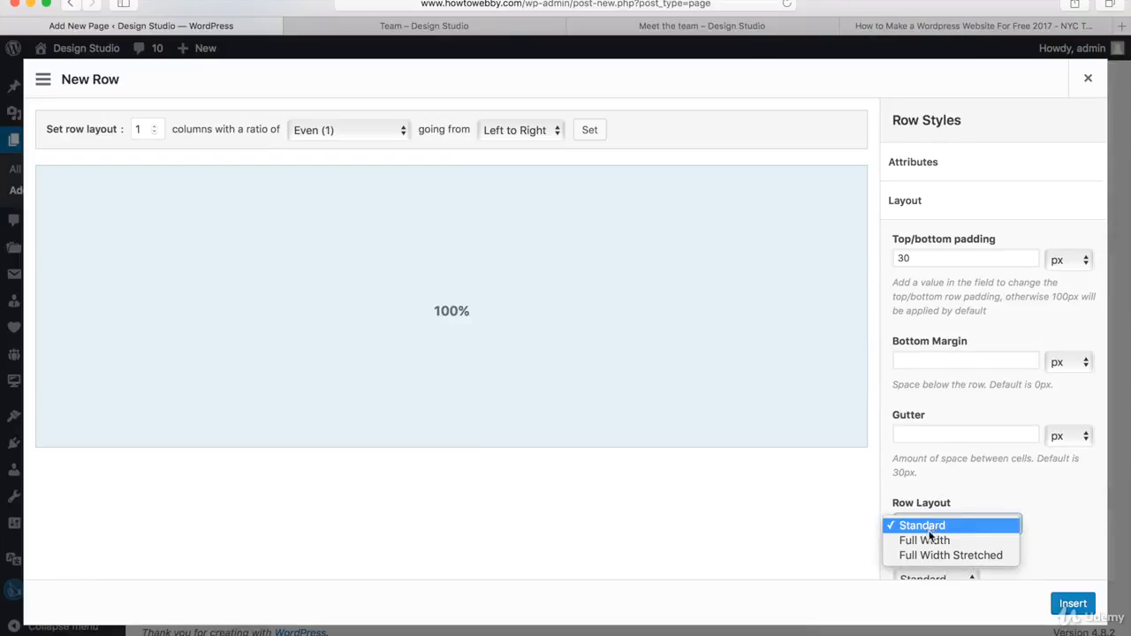
left_click(926, 540)
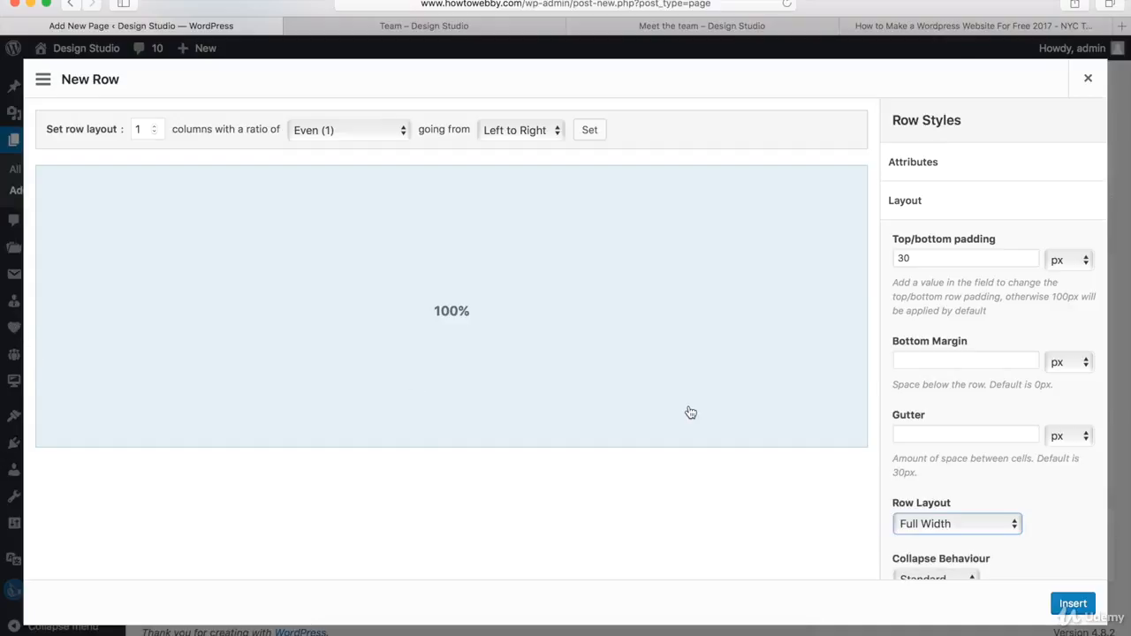
left_click(916, 203)
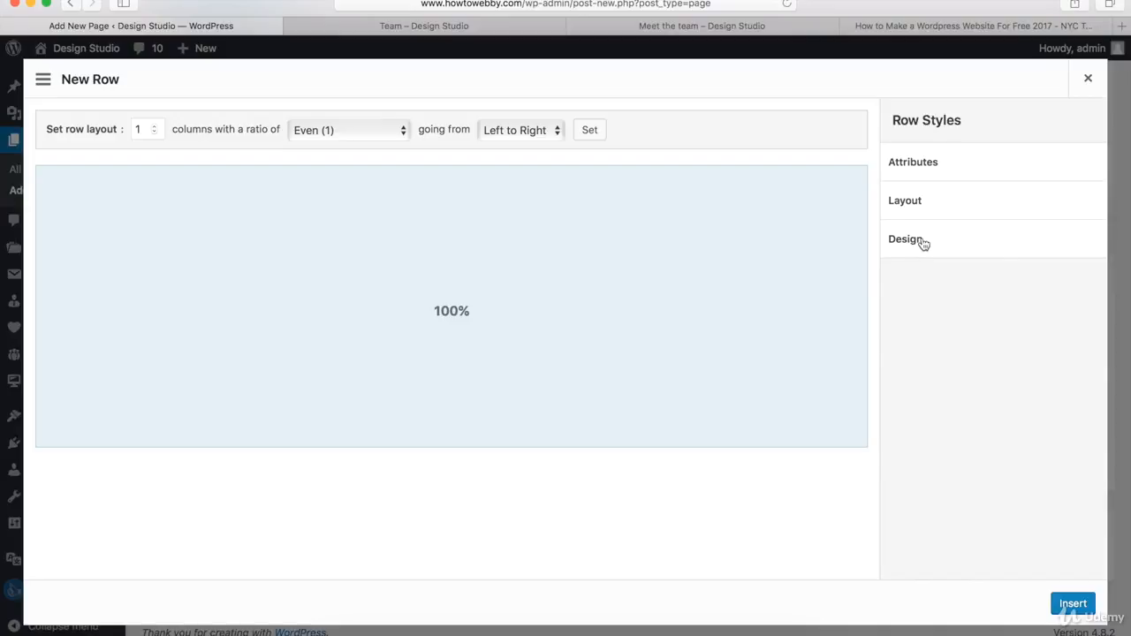
Step: Set the new row's background colour to #252525 and insert the row
left_click(921, 243)
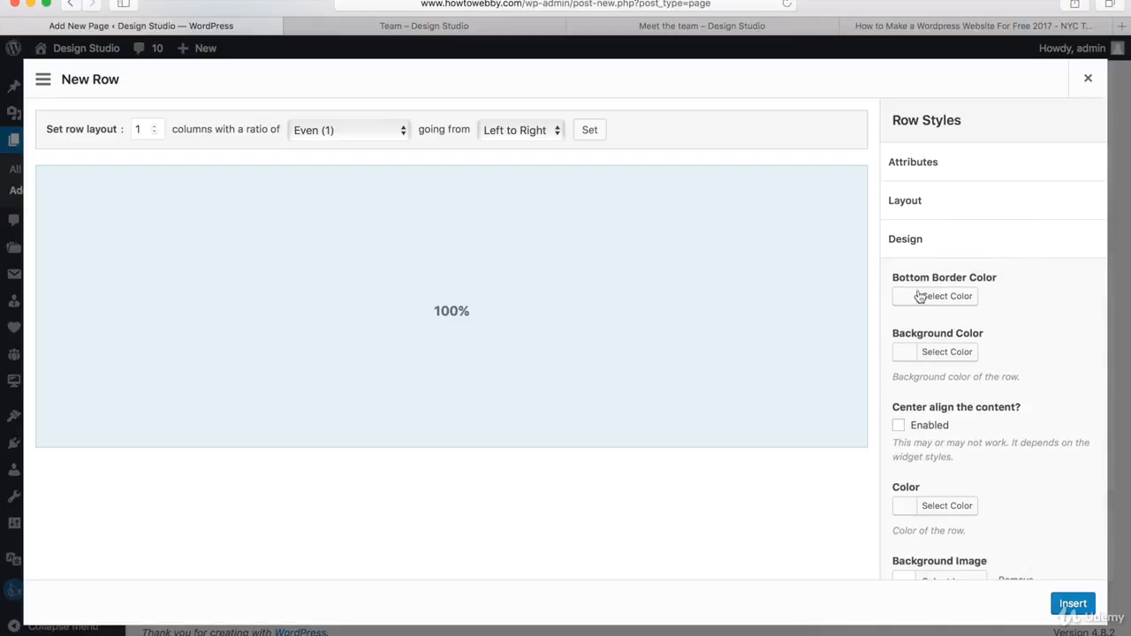
left_click(935, 352)
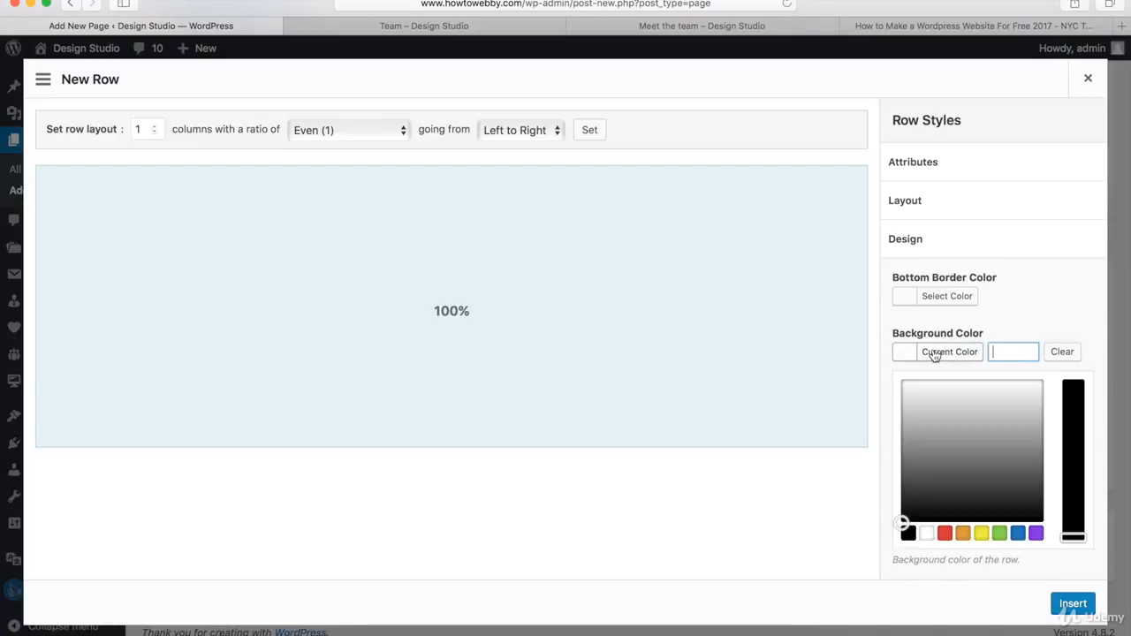
left_click(1000, 353)
type("#2525")
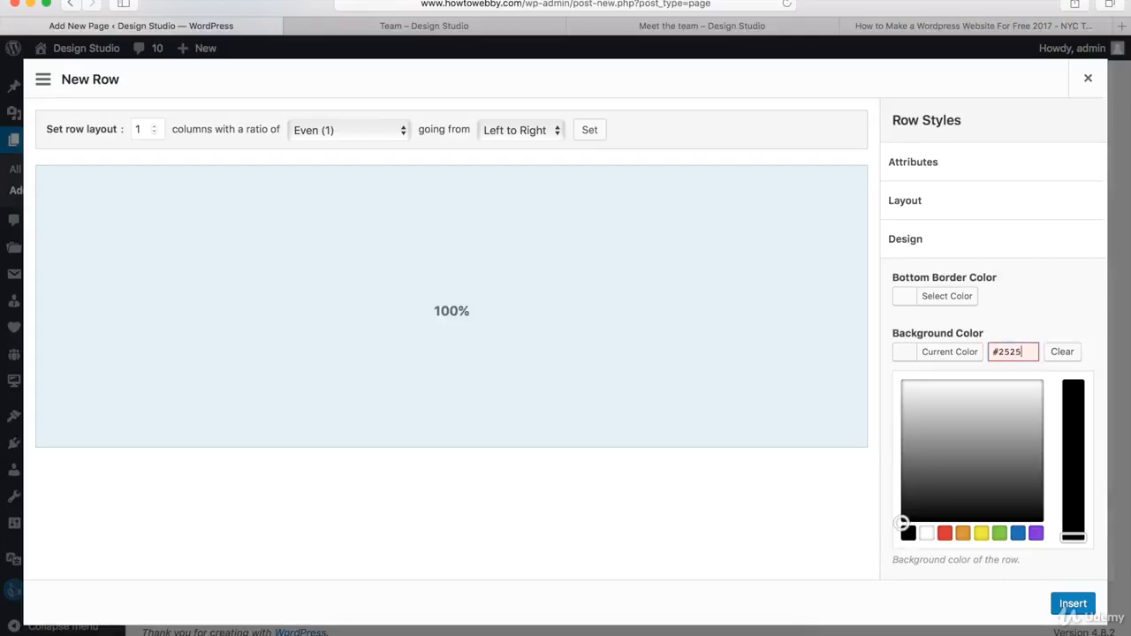
type("25")
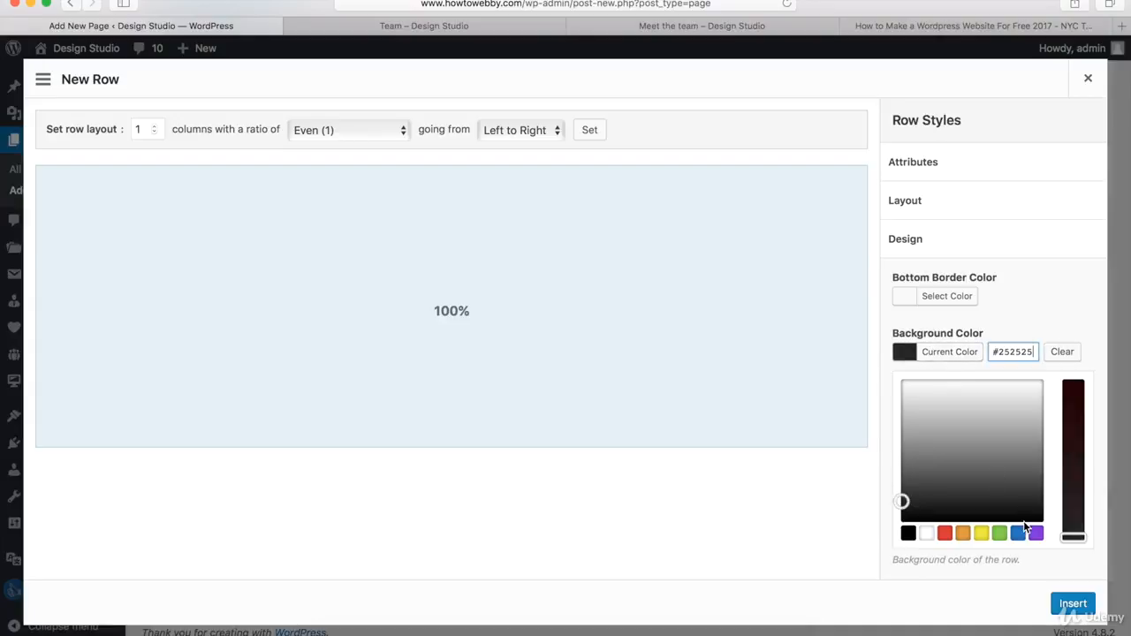
left_click(1071, 604)
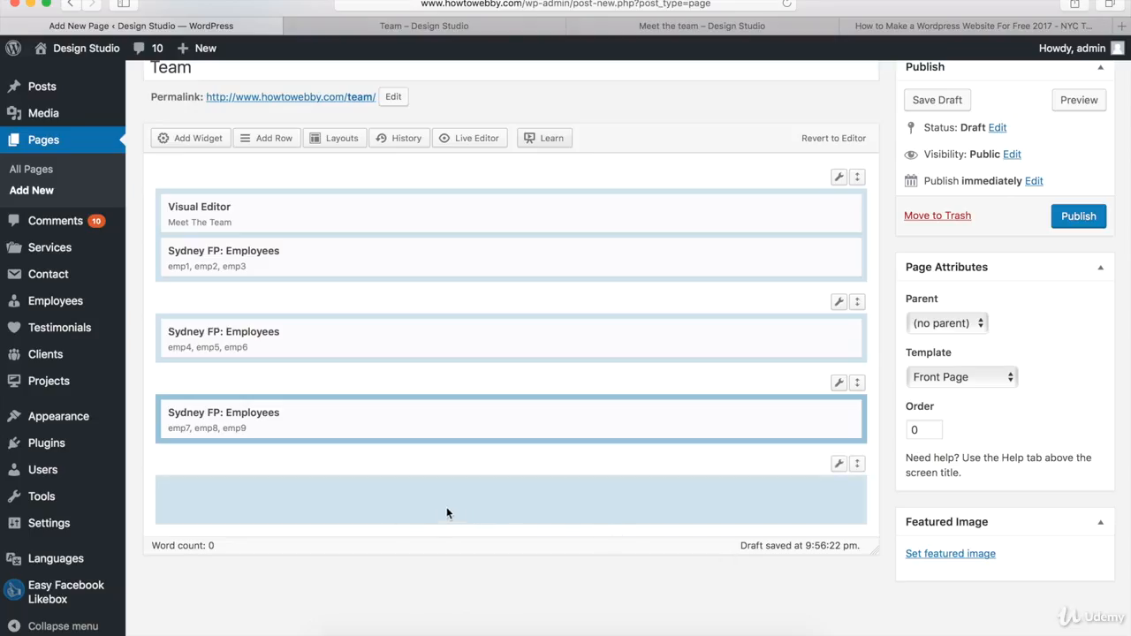
Step: Add a Sydney FP: Call to action widget into the new row and open it for editing
left_click(192, 139)
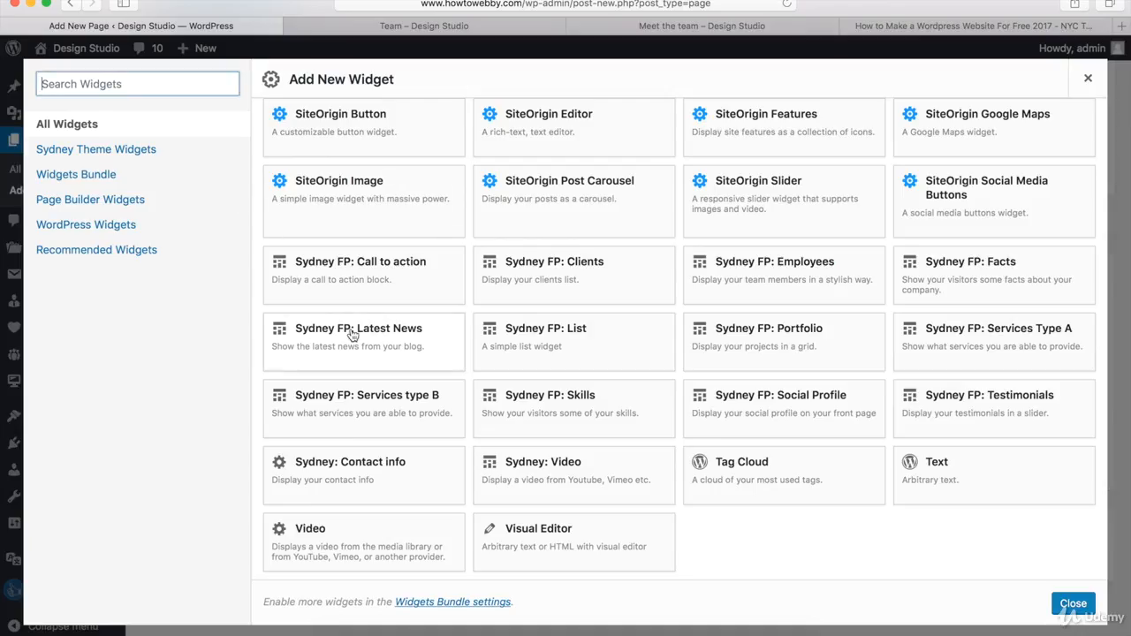
left_click(375, 267)
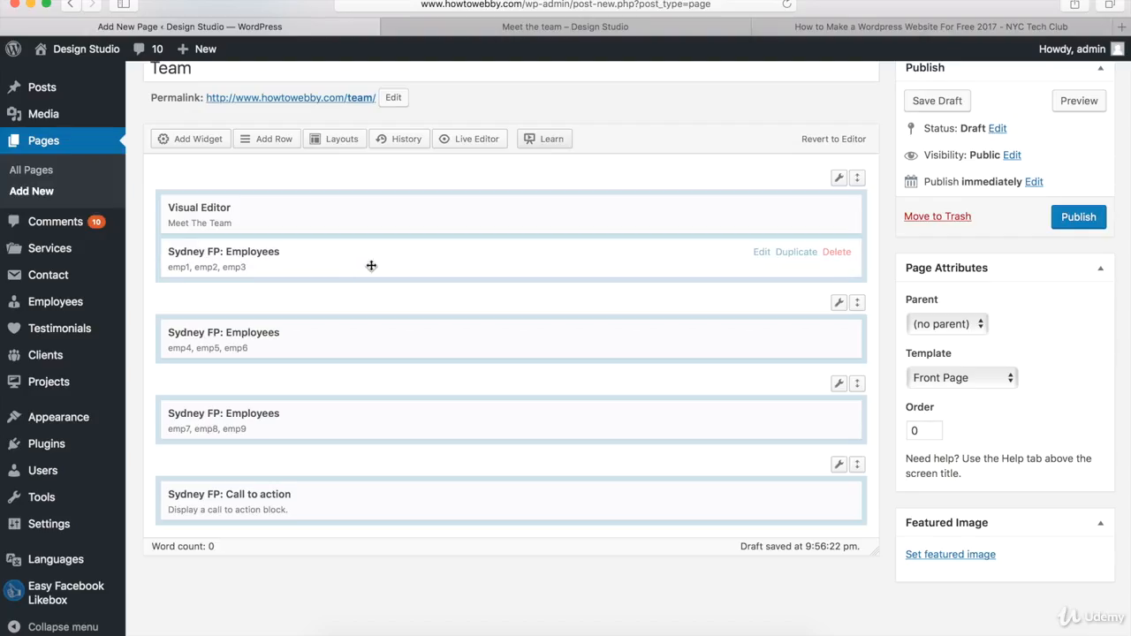
mouse_move(646, 507)
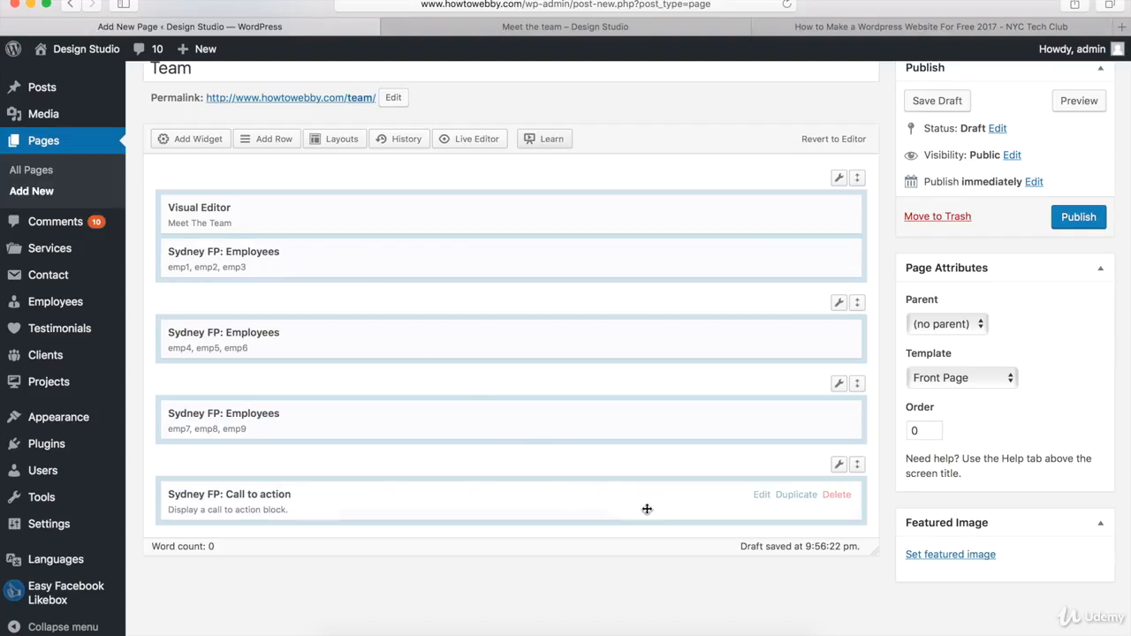
left_click(761, 496)
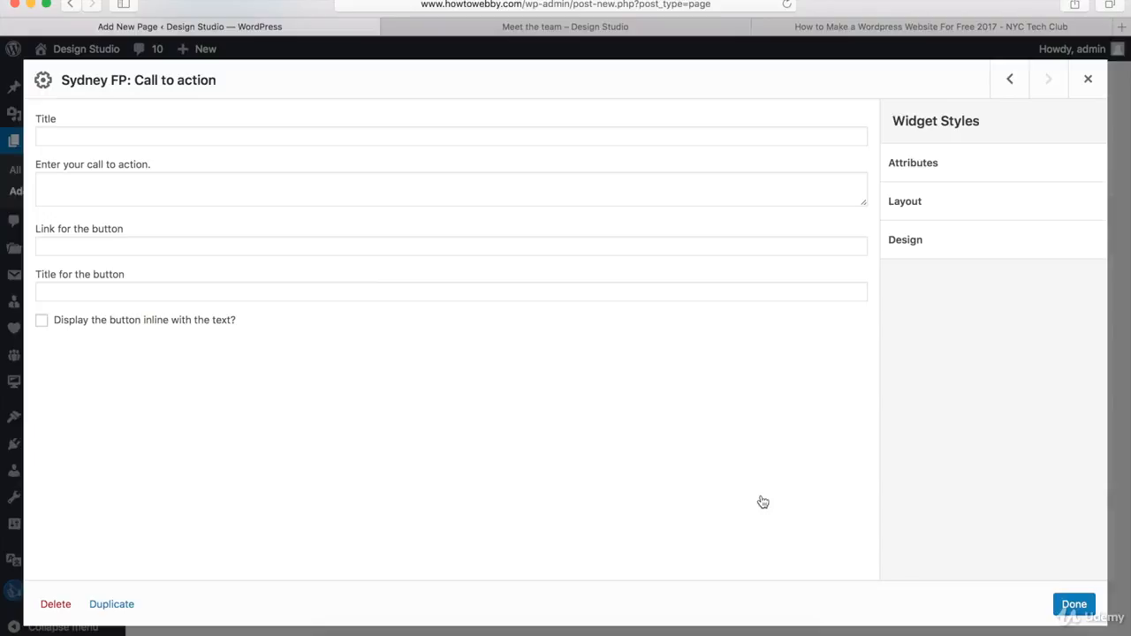
Step: Copy the sentence "For a free quote to start working with us today." from the reference Meet the team page into the call-to-action text
left_click(80, 191)
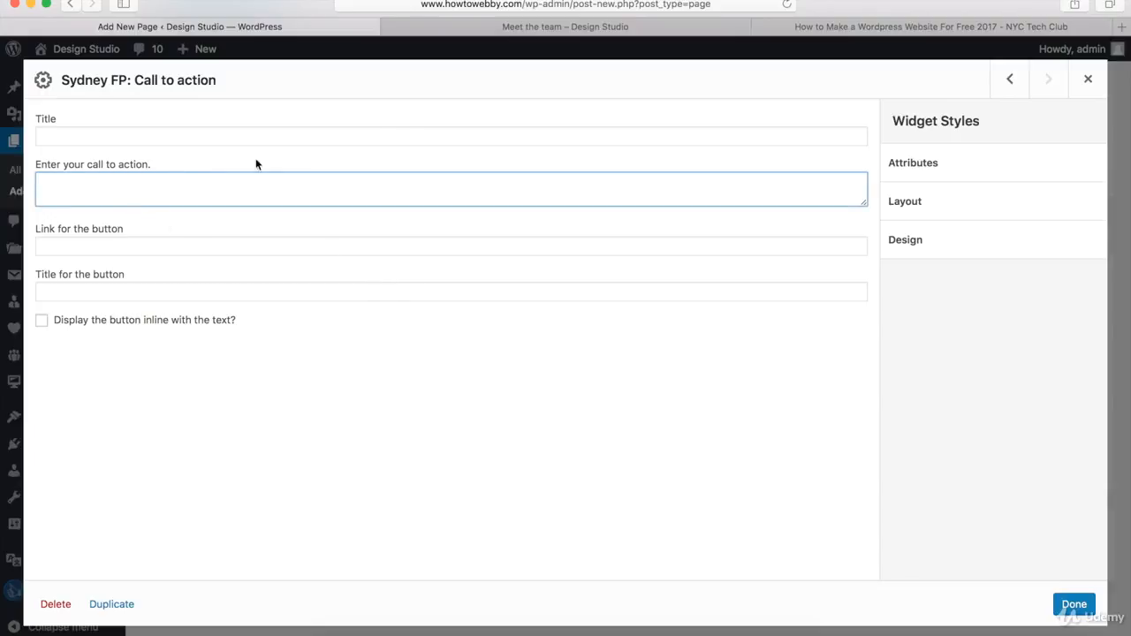
left_click(552, 28)
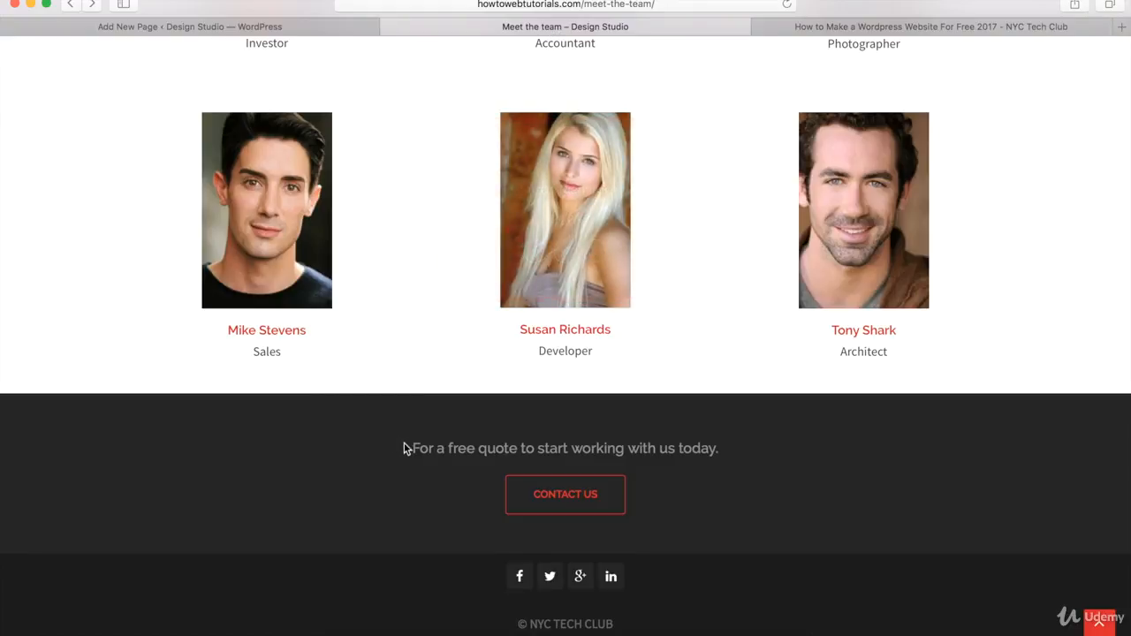
left_click_drag(410, 448, 722, 451)
key("super+c")
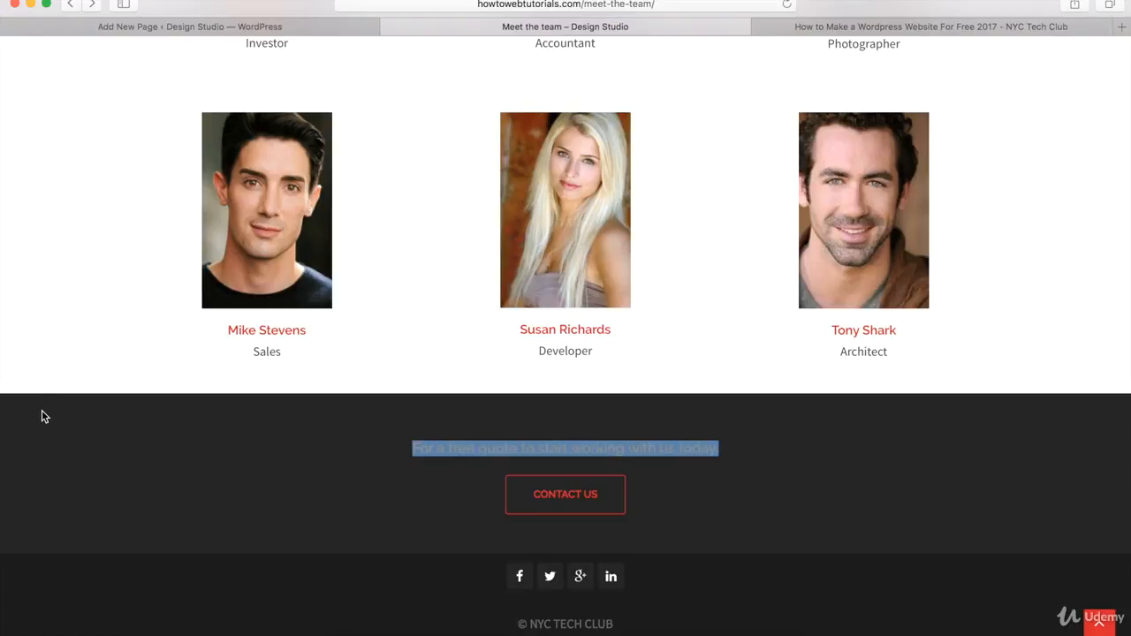
left_click(130, 26)
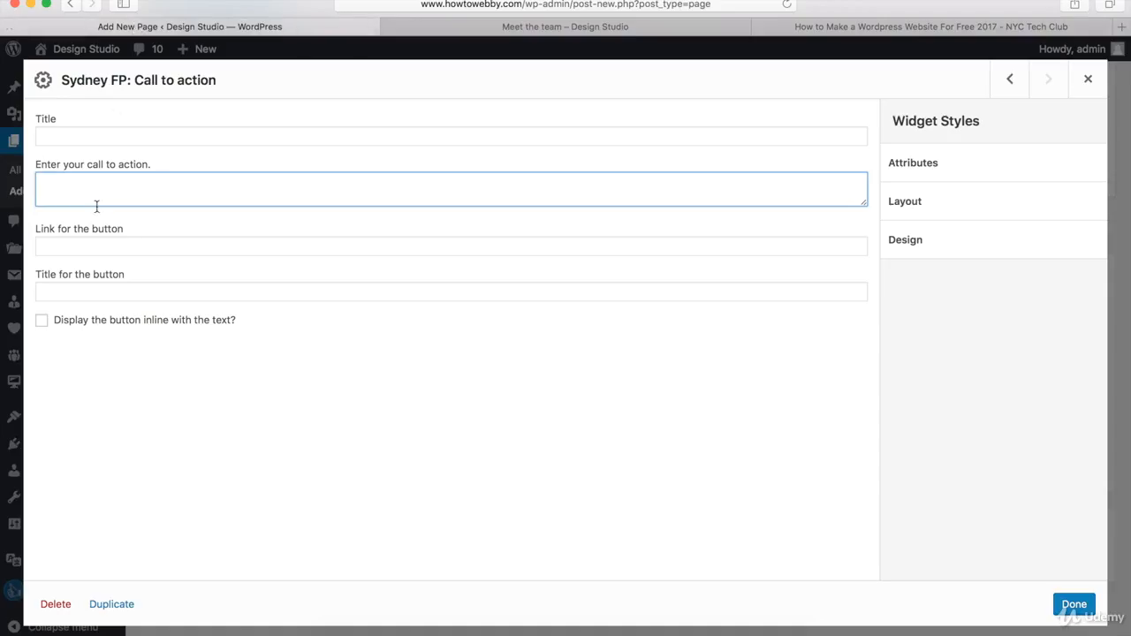
key("super+v")
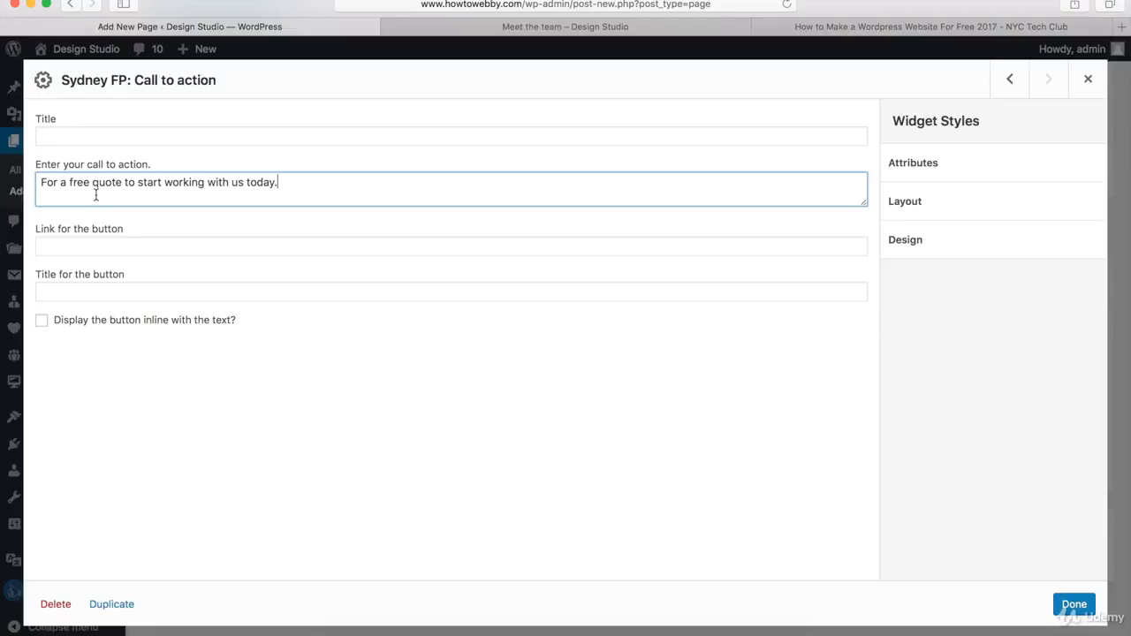
left_click(70, 243)
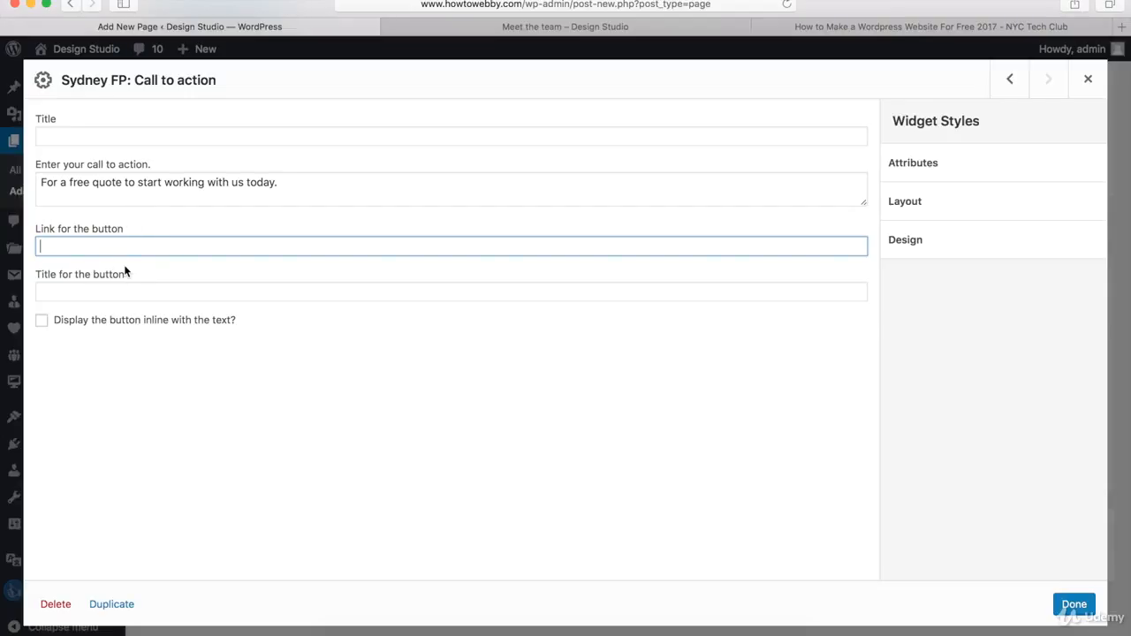
type("http://www.howtowebby.com/contact")
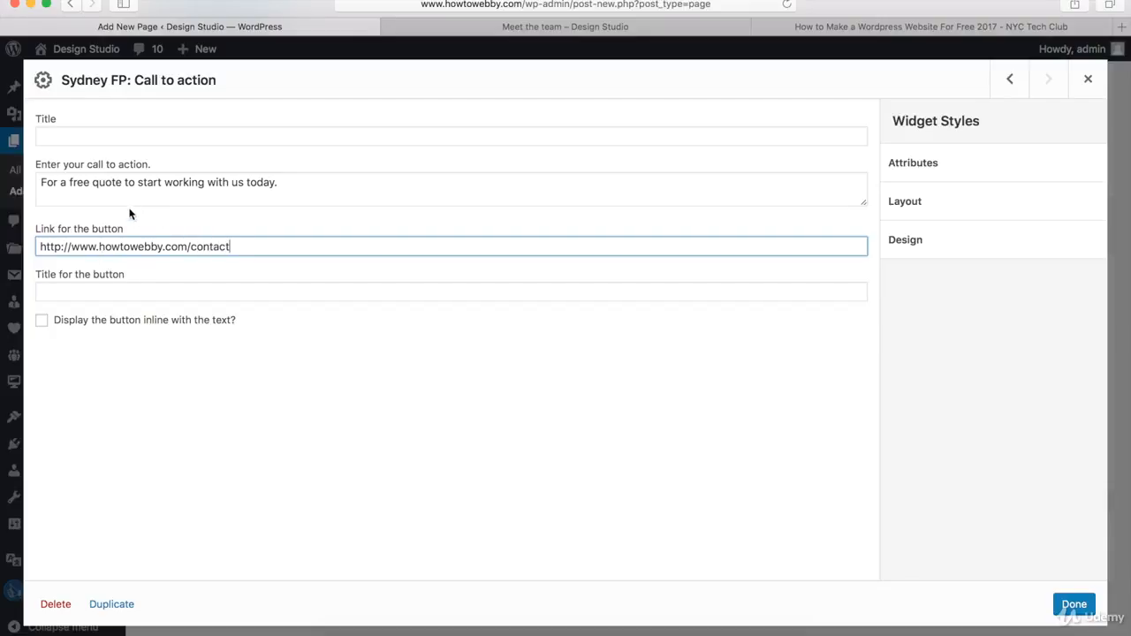
left_click(85, 292)
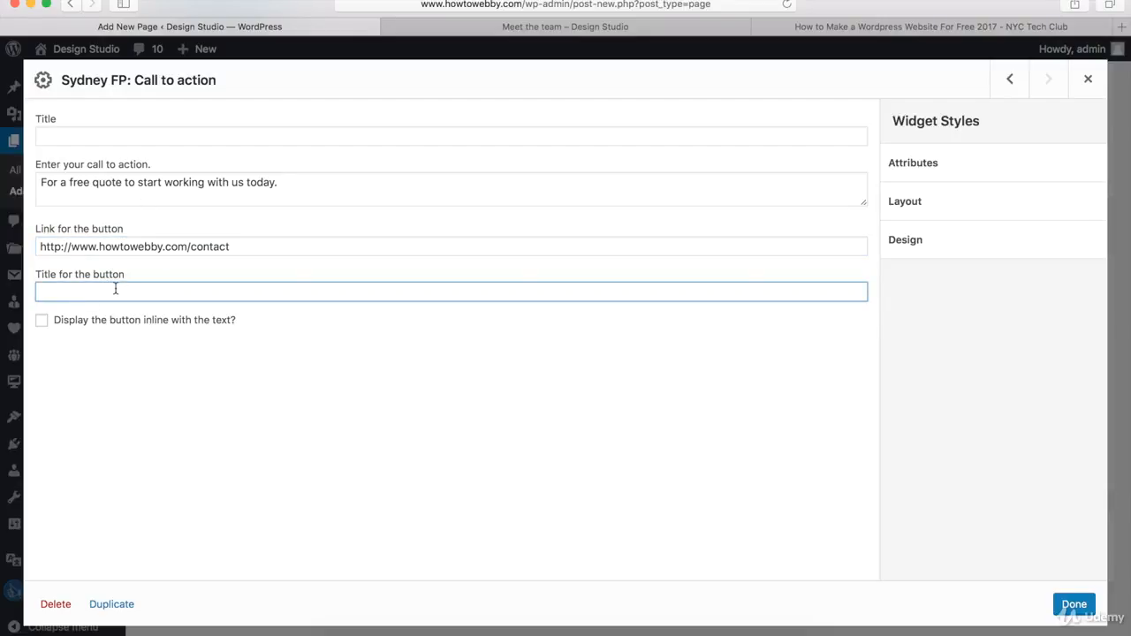
type("Contact Us")
Step: Clear the widget title colour, set the headings colour to #8c8c8c, and save the call-to-action widget
left_click(941, 241)
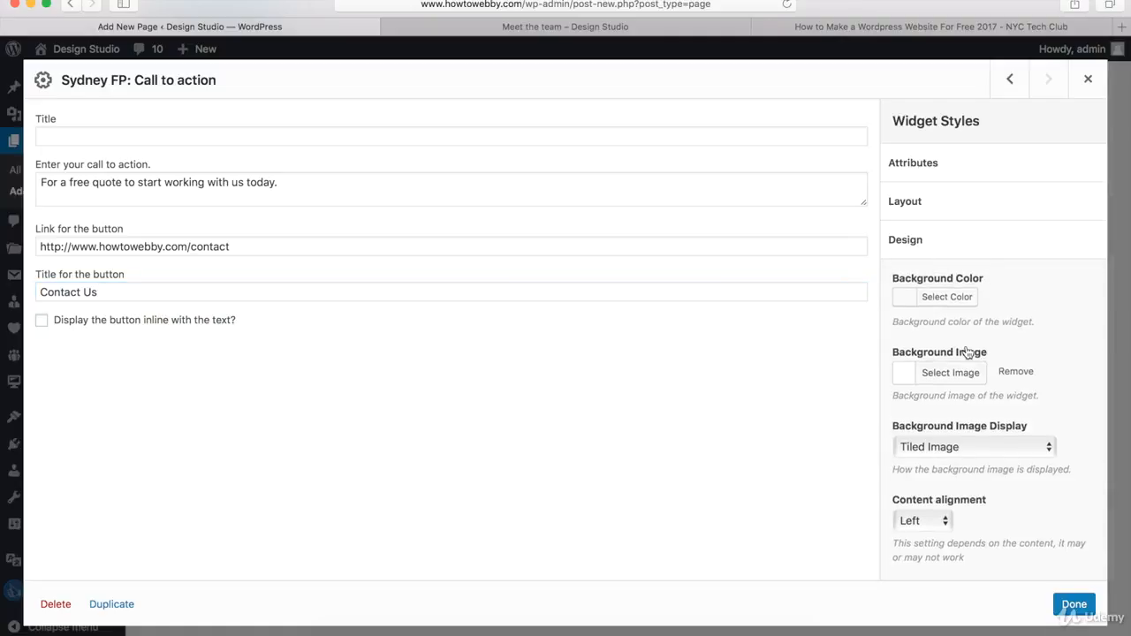
scroll(966, 356, "down", 5)
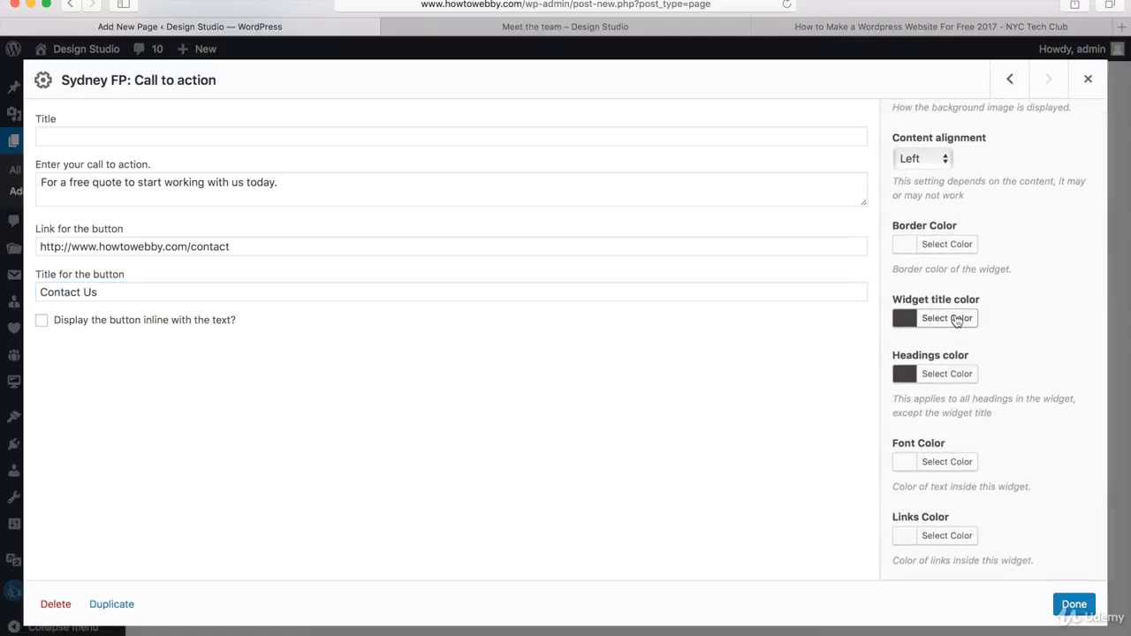
left_click(957, 320)
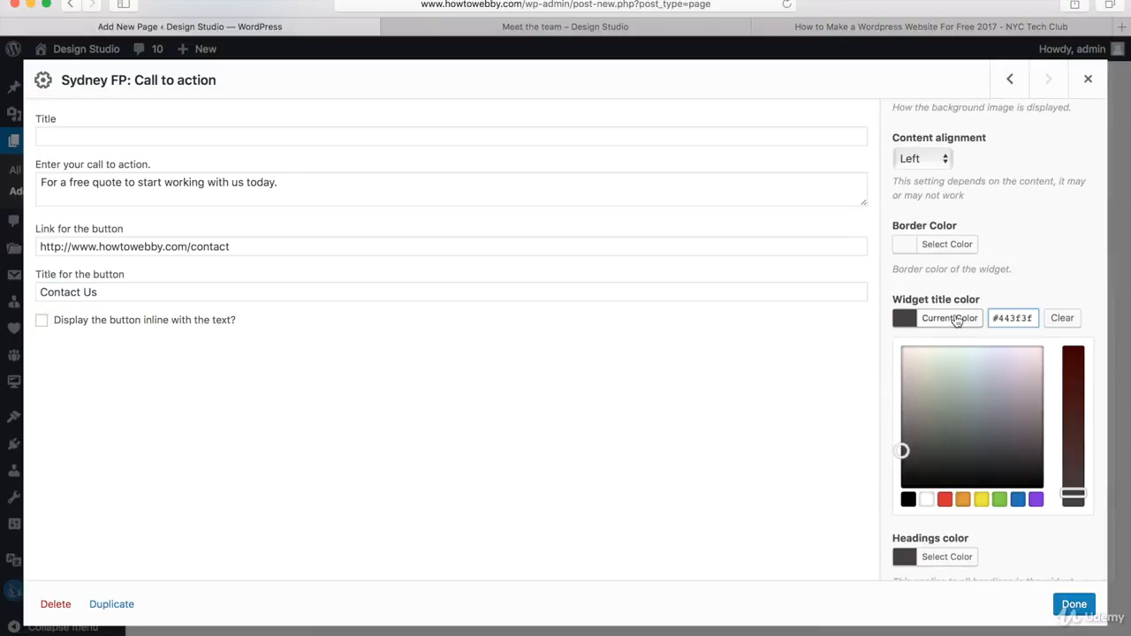
left_click(1061, 320)
left_click(1062, 283)
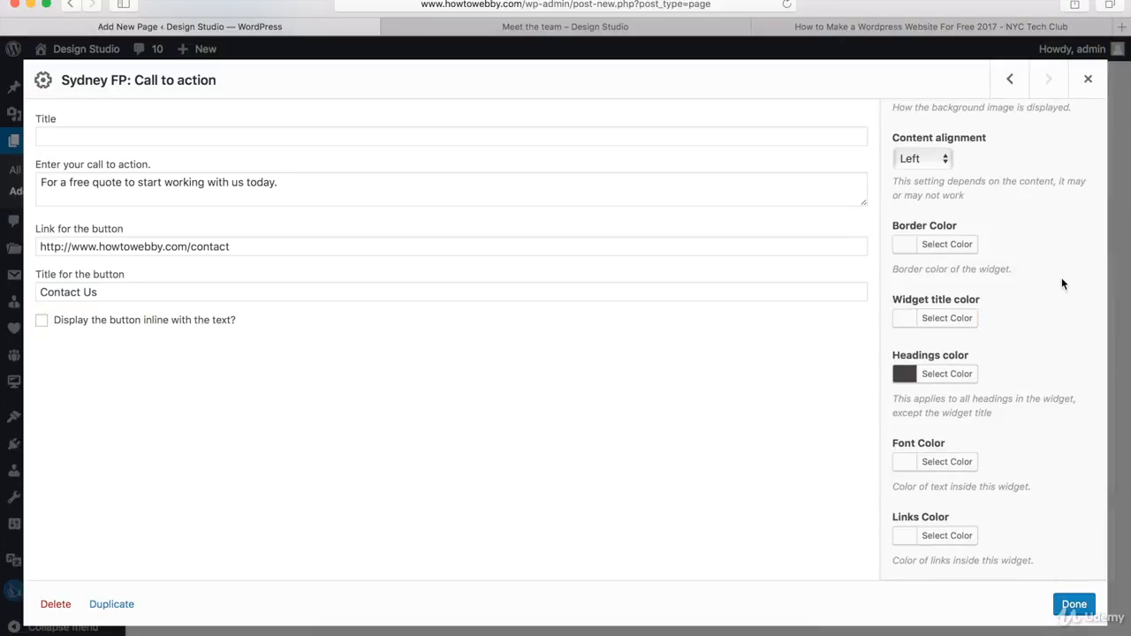
left_click(965, 375)
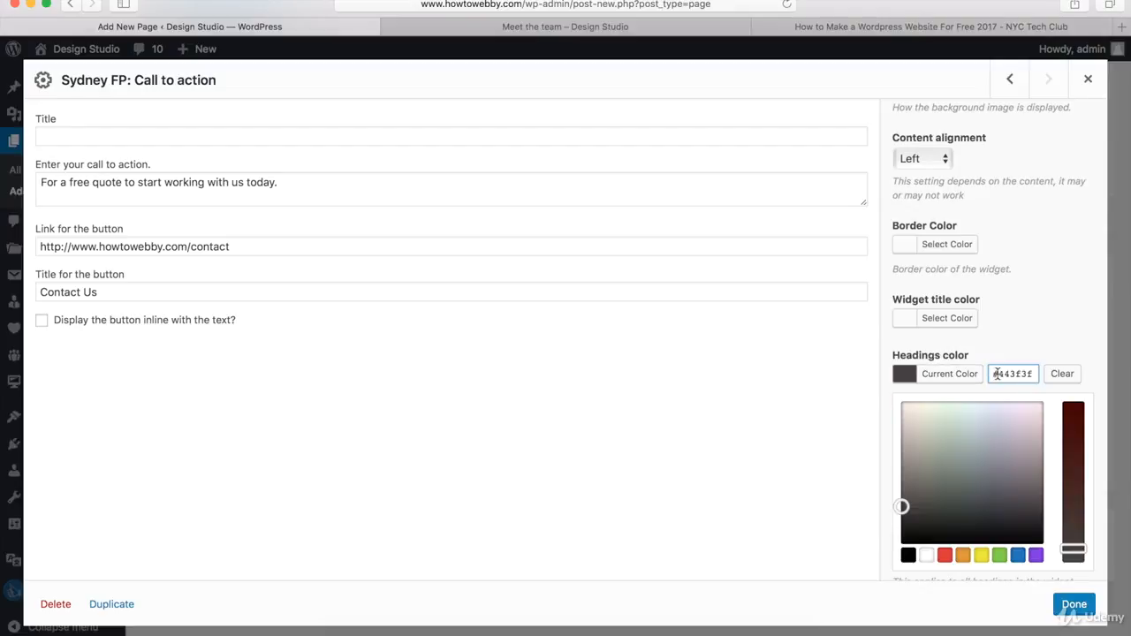
left_click_drag(997, 374, 1044, 376)
key("BackSpace")
type("8c8c8c")
left_click(1060, 318)
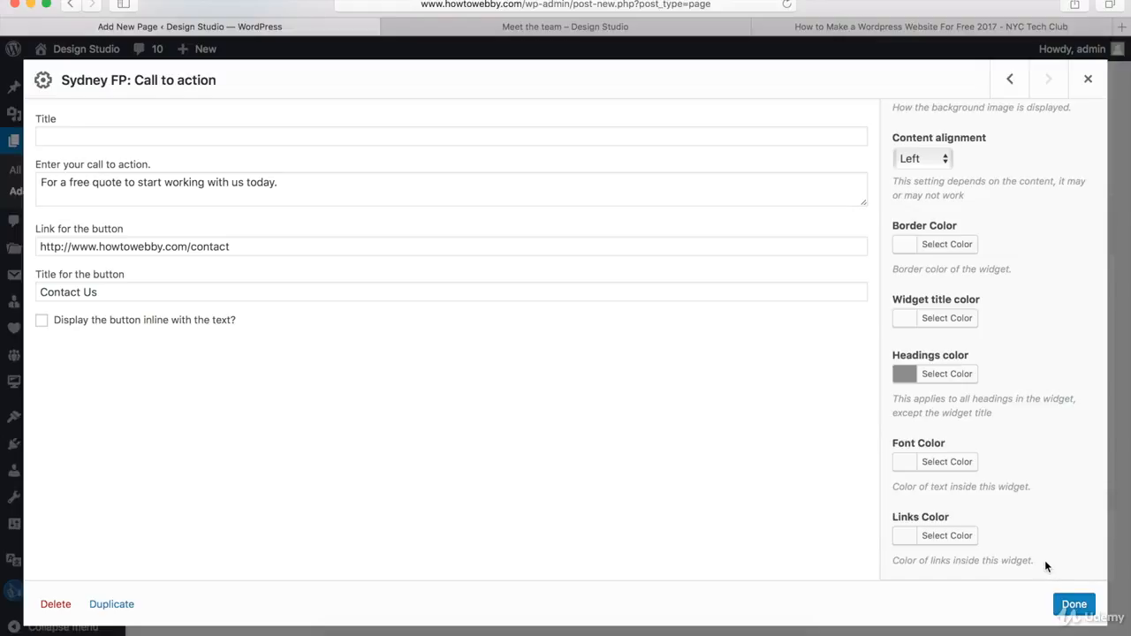
left_click(1072, 608)
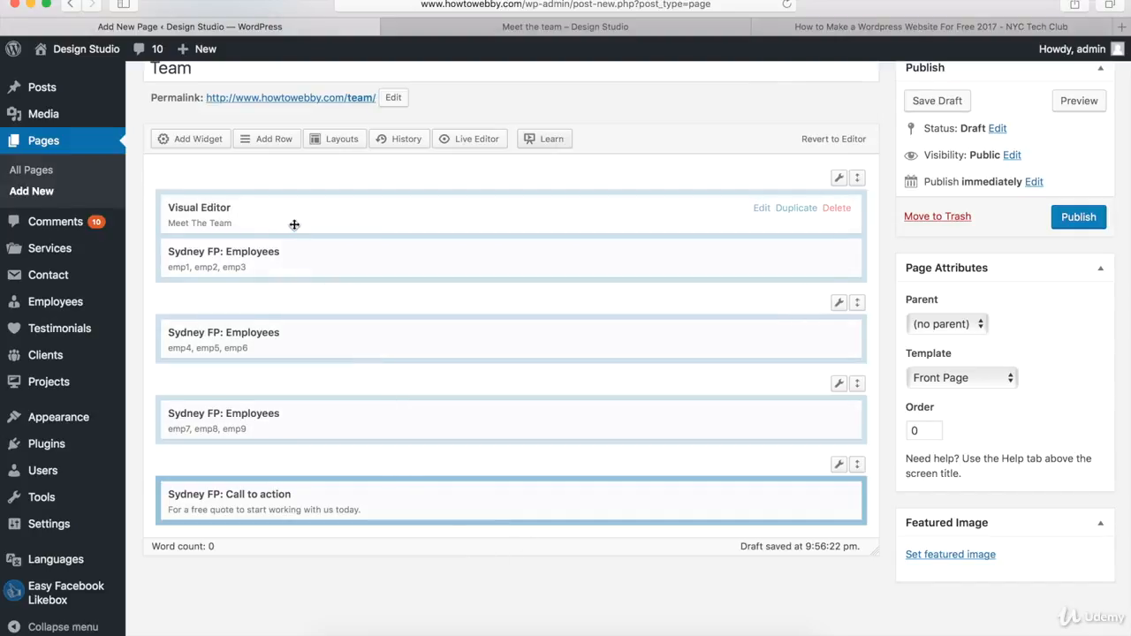
Step: Add a new one-column row with 10 px top/bottom padding and a Full Width row layout
left_click(263, 139)
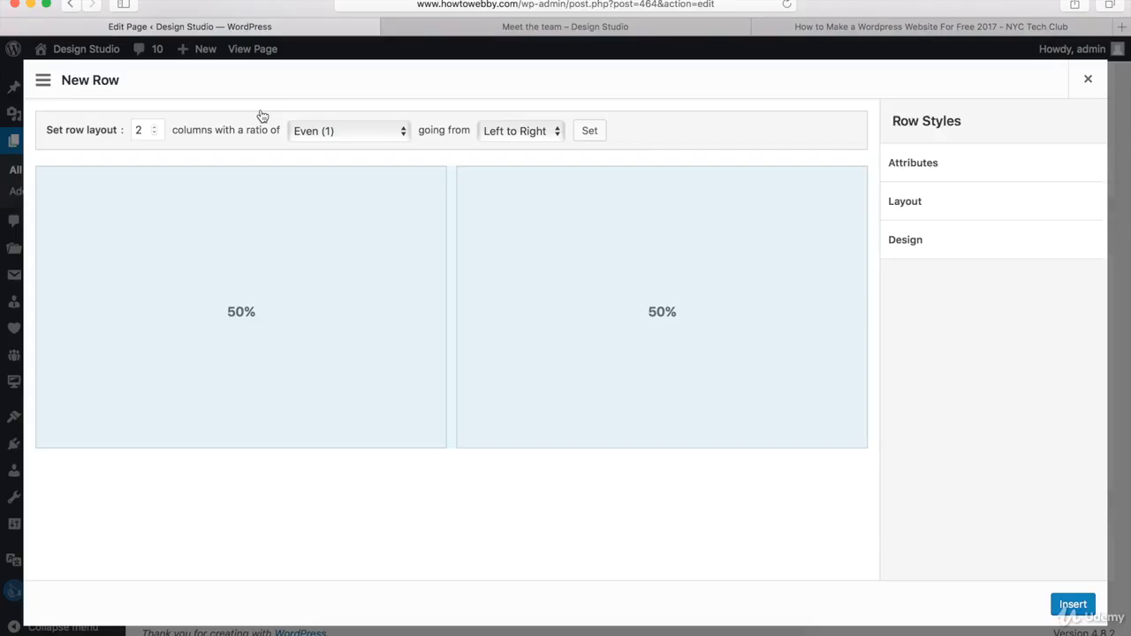
left_click(155, 133)
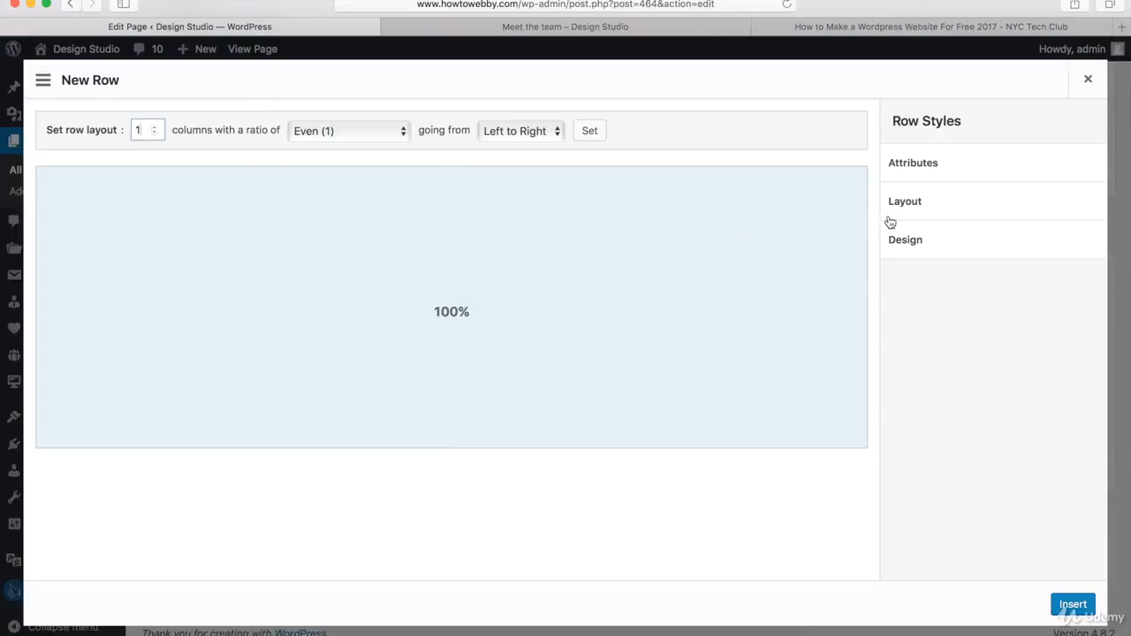
left_click(935, 209)
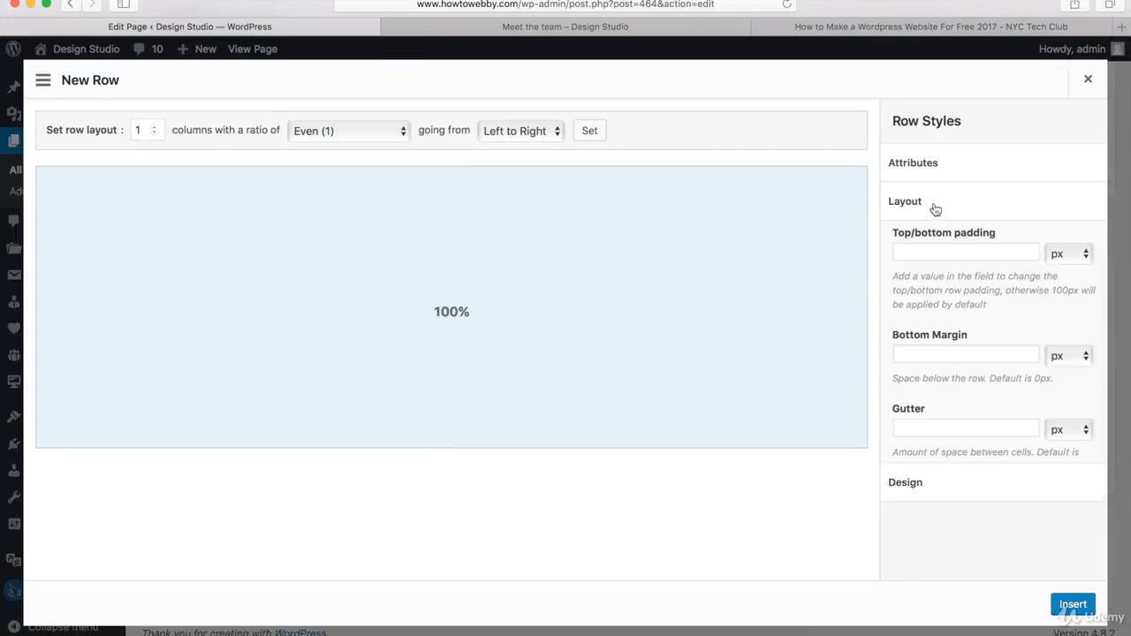
left_click(927, 255)
type("10")
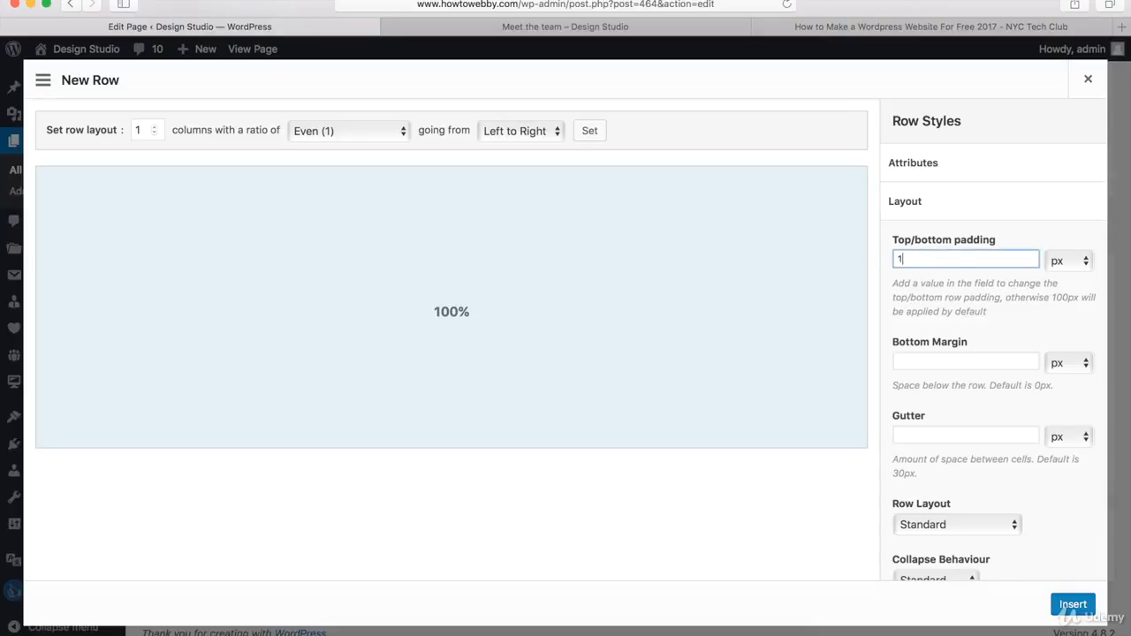
left_click(928, 530)
left_click(928, 540)
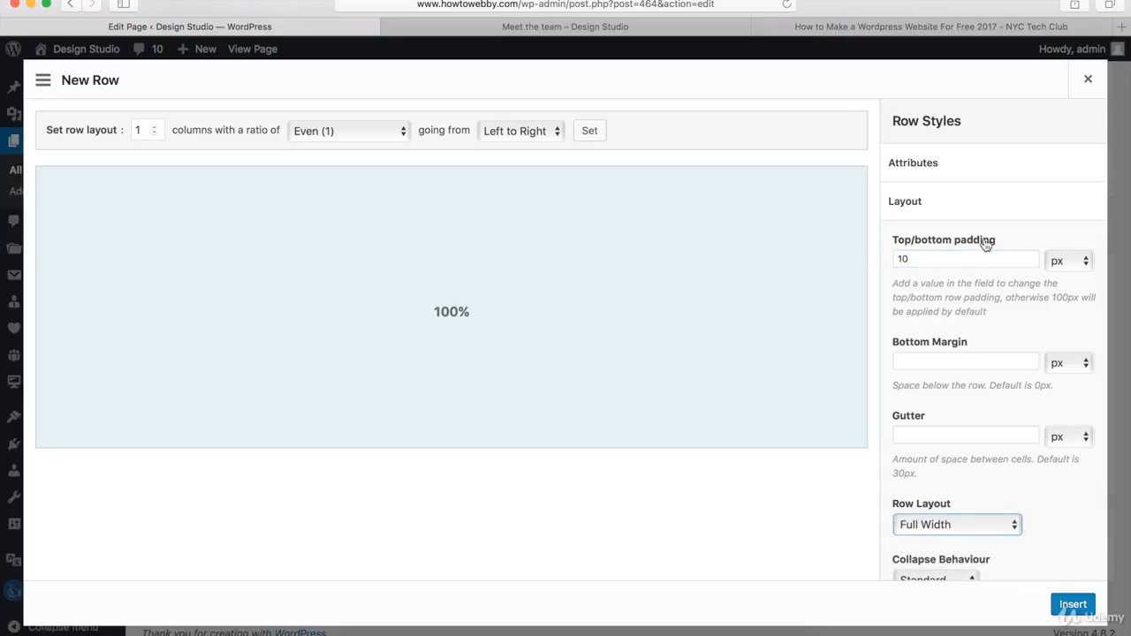
Step: Set the new row's background colour to #1c1c1c and insert the row
left_click(933, 209)
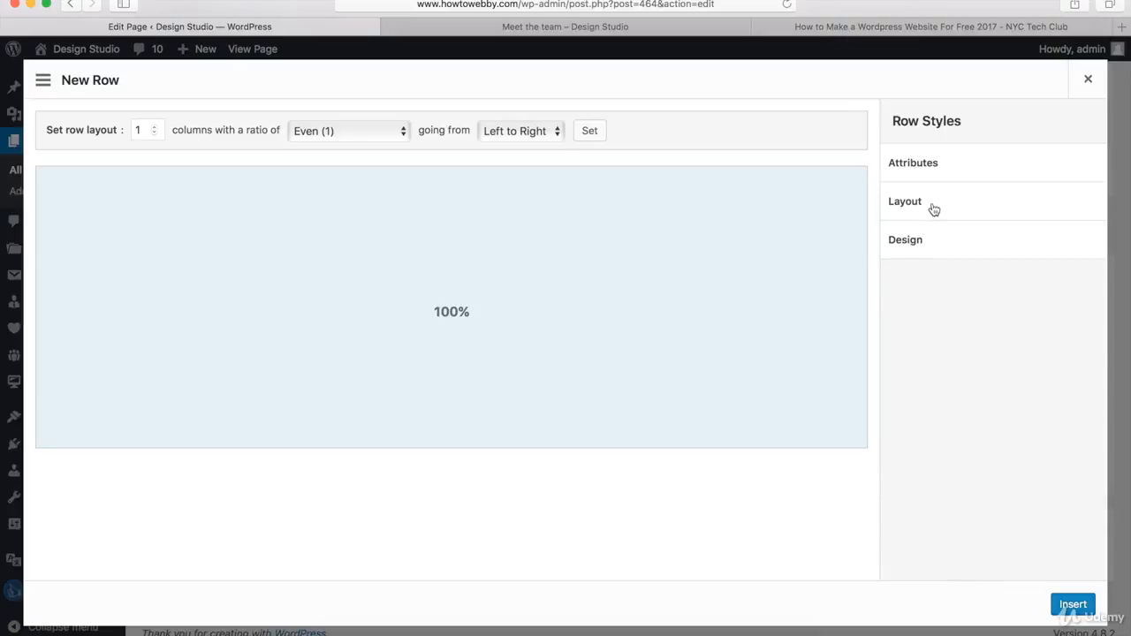
left_click(910, 246)
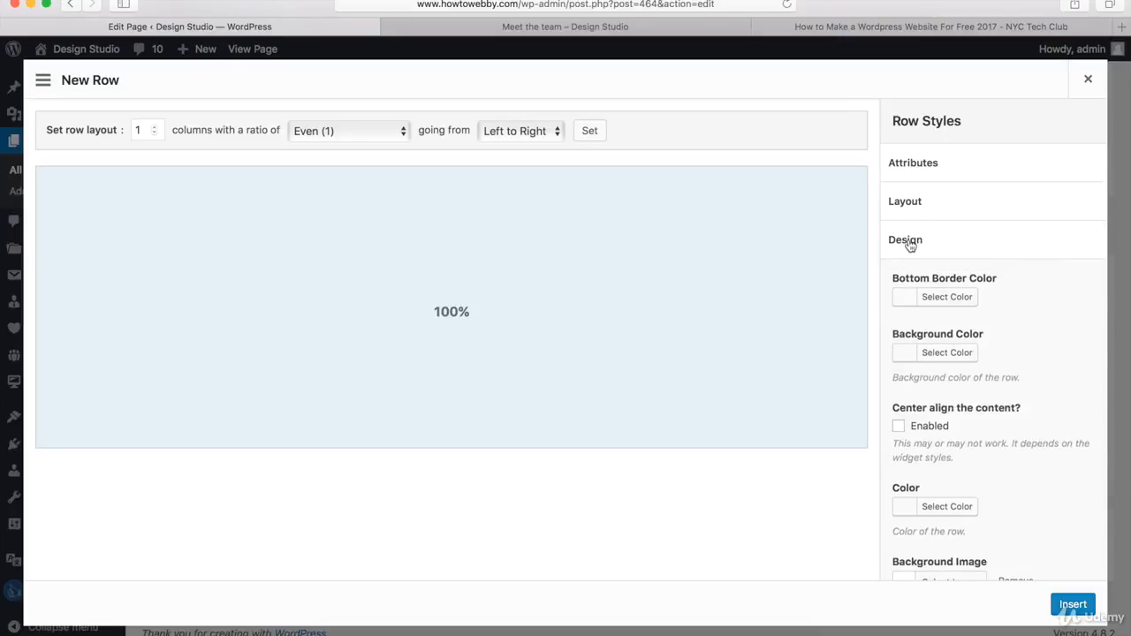
left_click(942, 355)
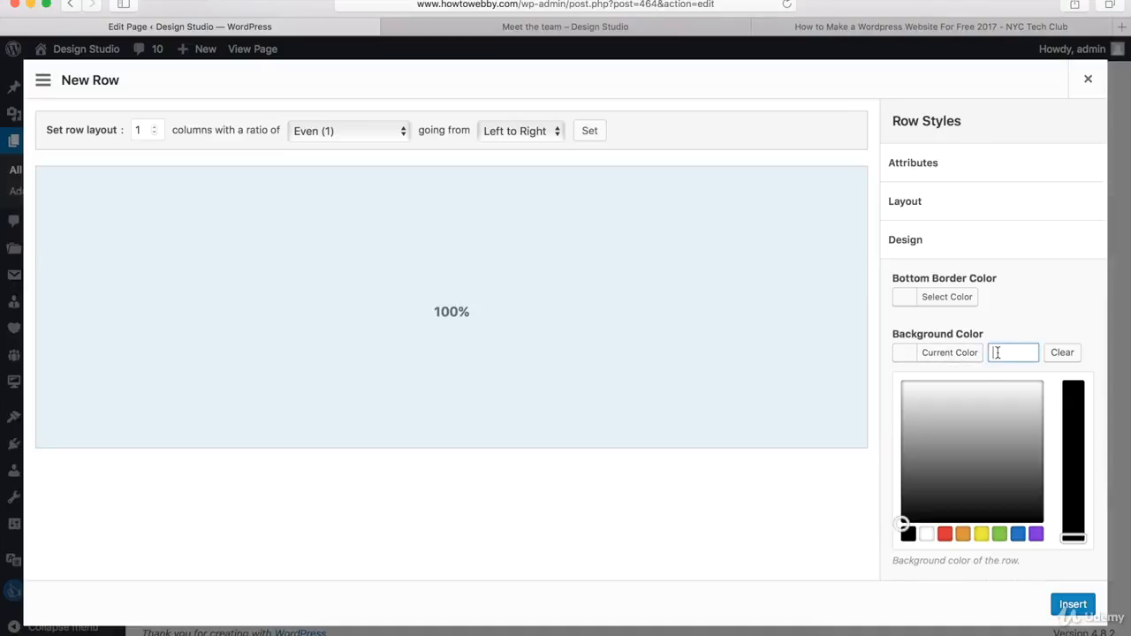
type("#1c1c1c")
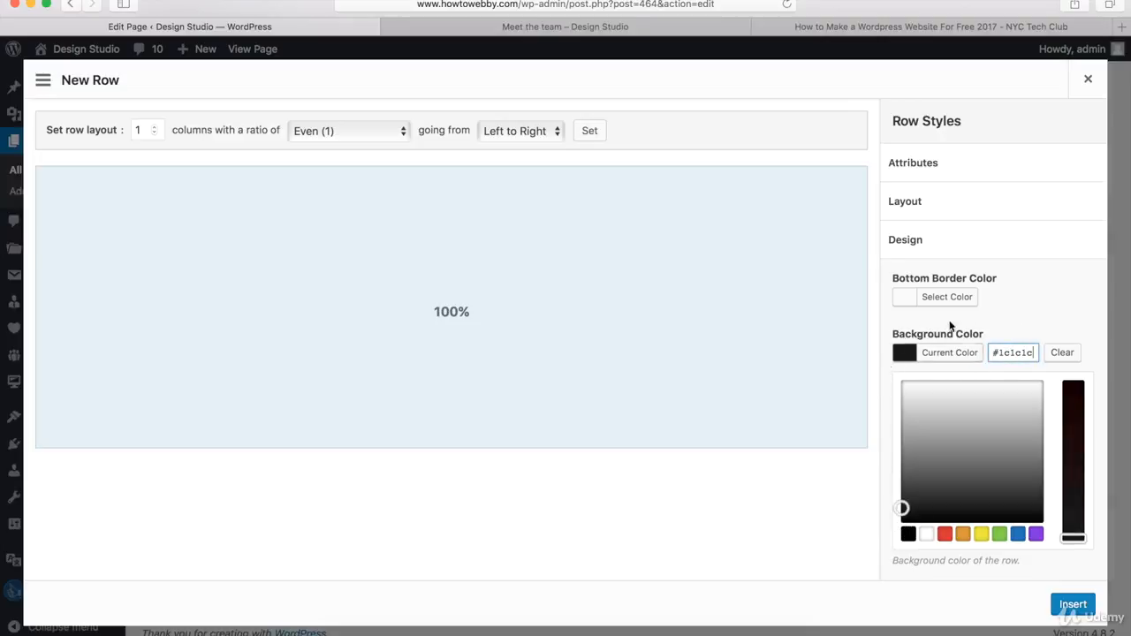
left_click(1038, 302)
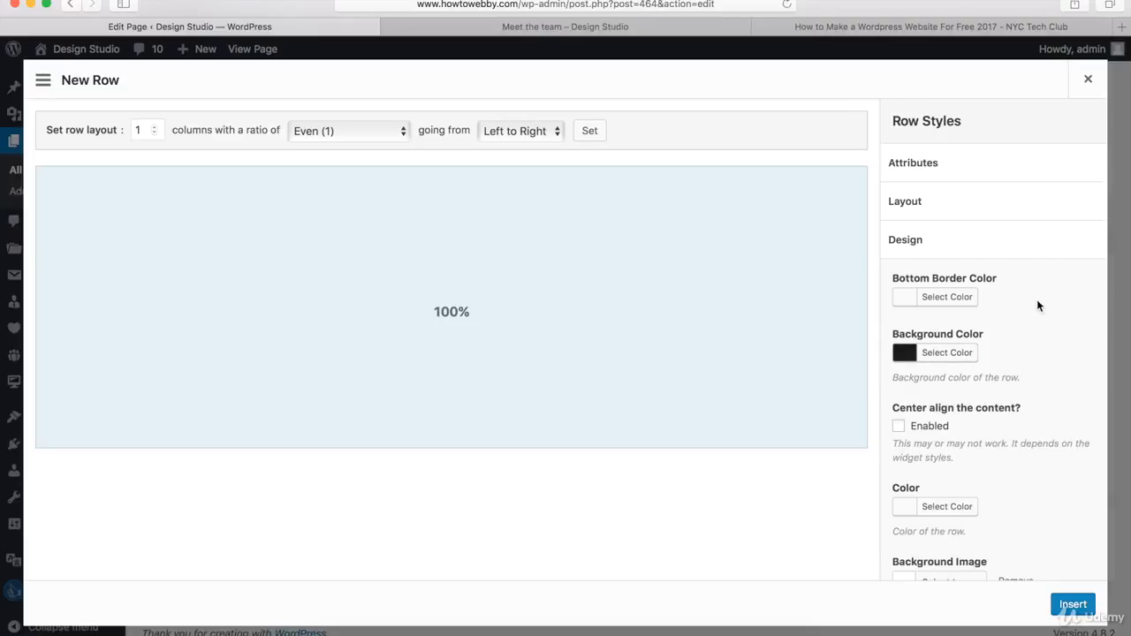
left_click(1002, 245)
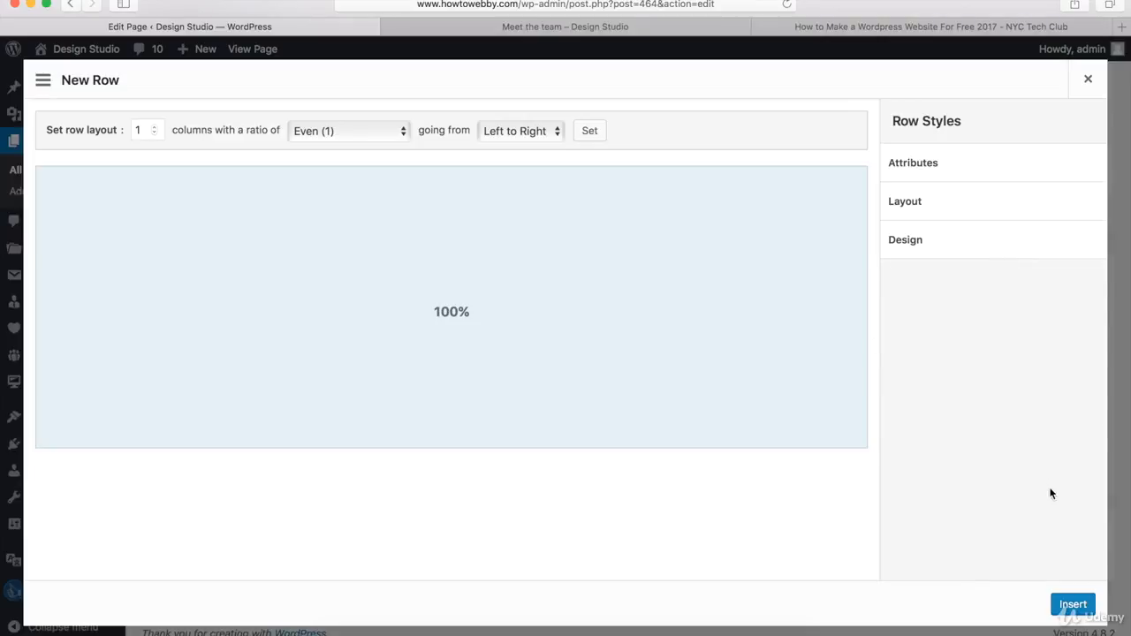
left_click(1072, 606)
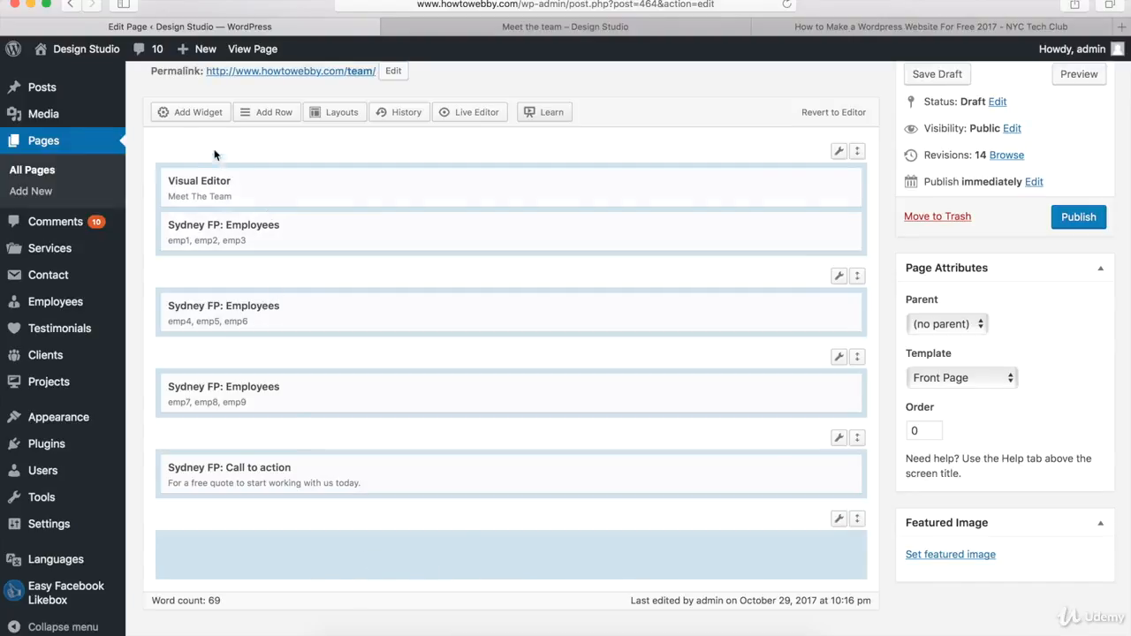
Step: Add a SiteOrigin Social Media Buttons widget into the new row and open it for editing
left_click(188, 115)
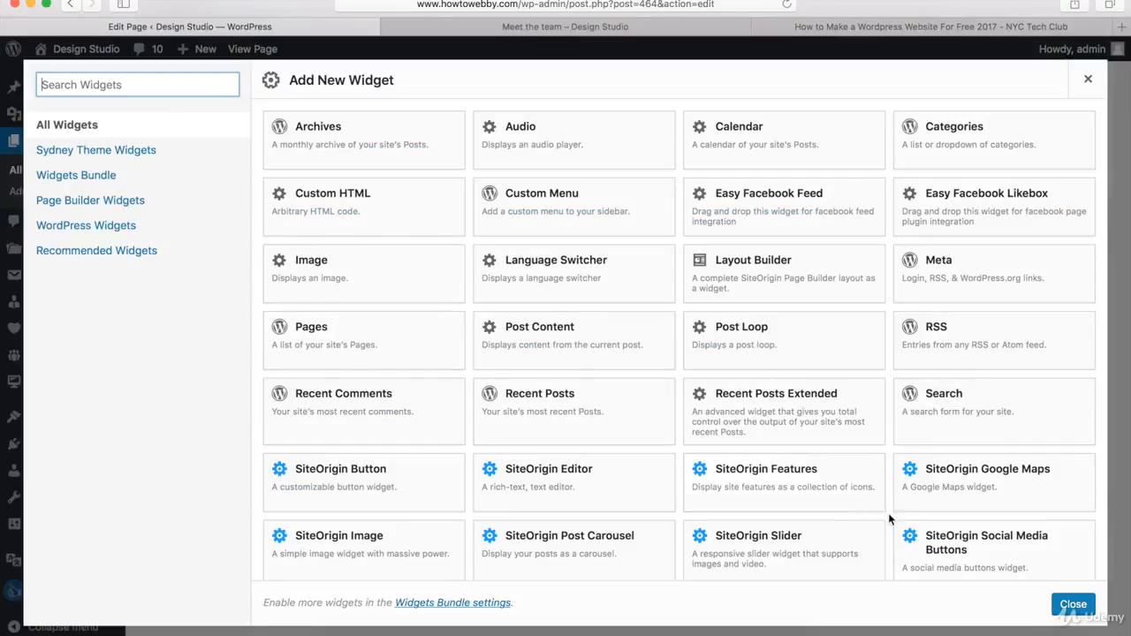
left_click(951, 543)
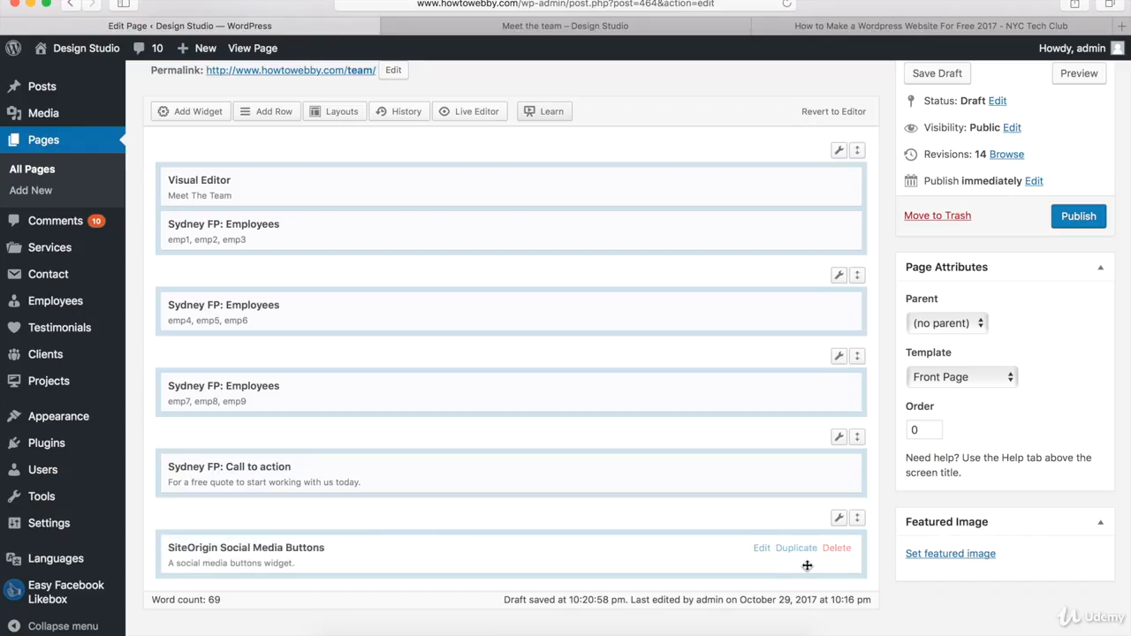
left_click(761, 549)
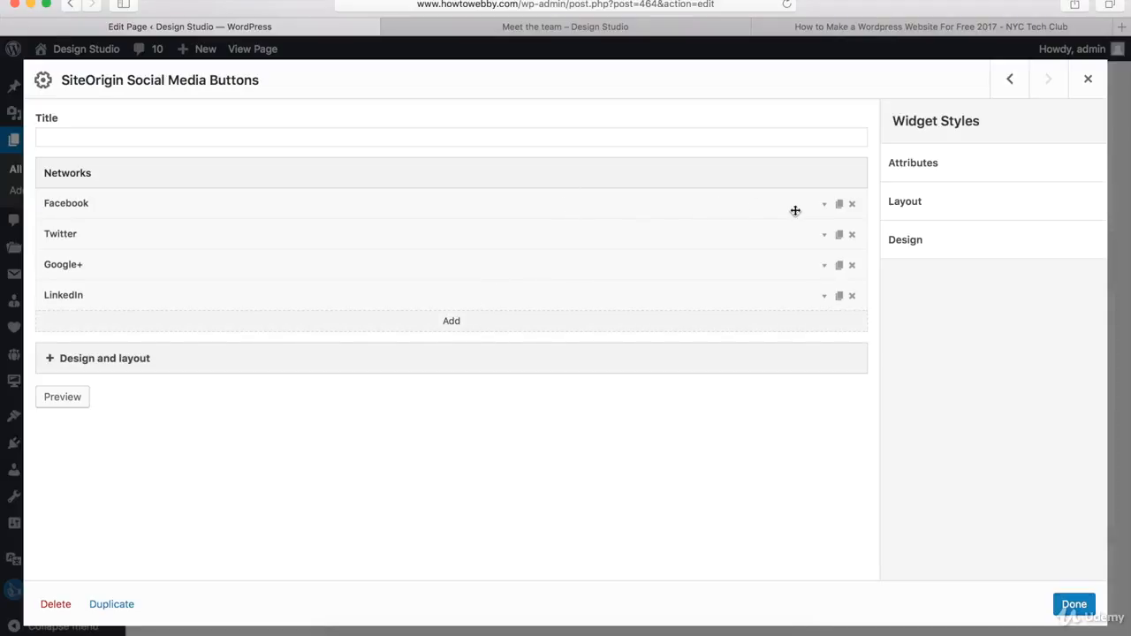
Step: Inspect the Facebook network's network choice, URL, icon colour and background colour settings in the social buttons widget
left_click(824, 205)
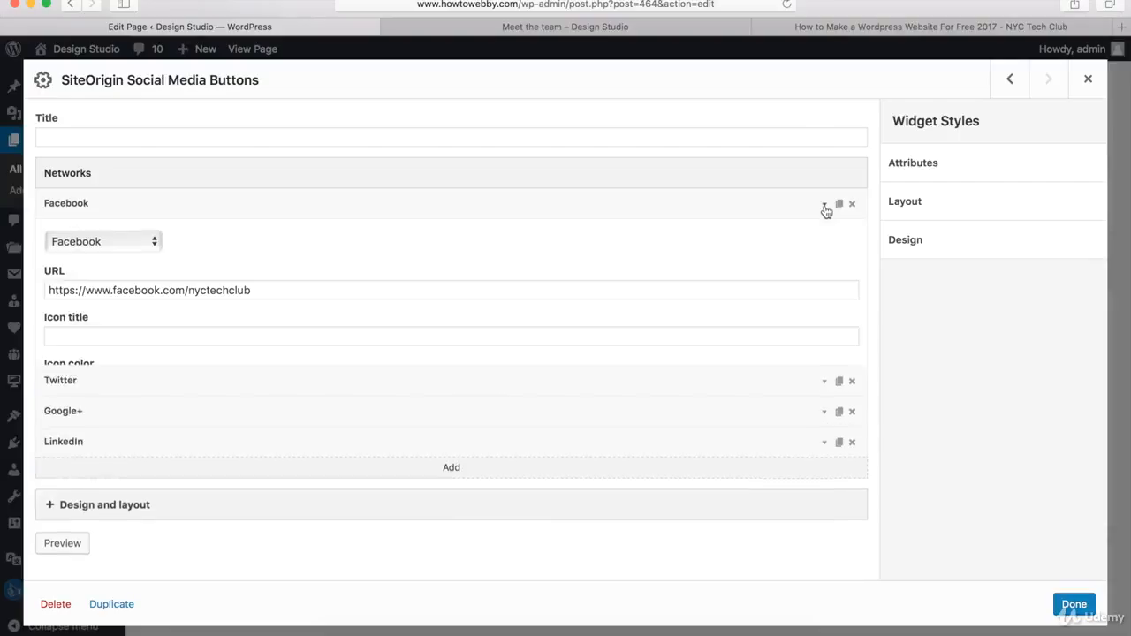
left_click(98, 248)
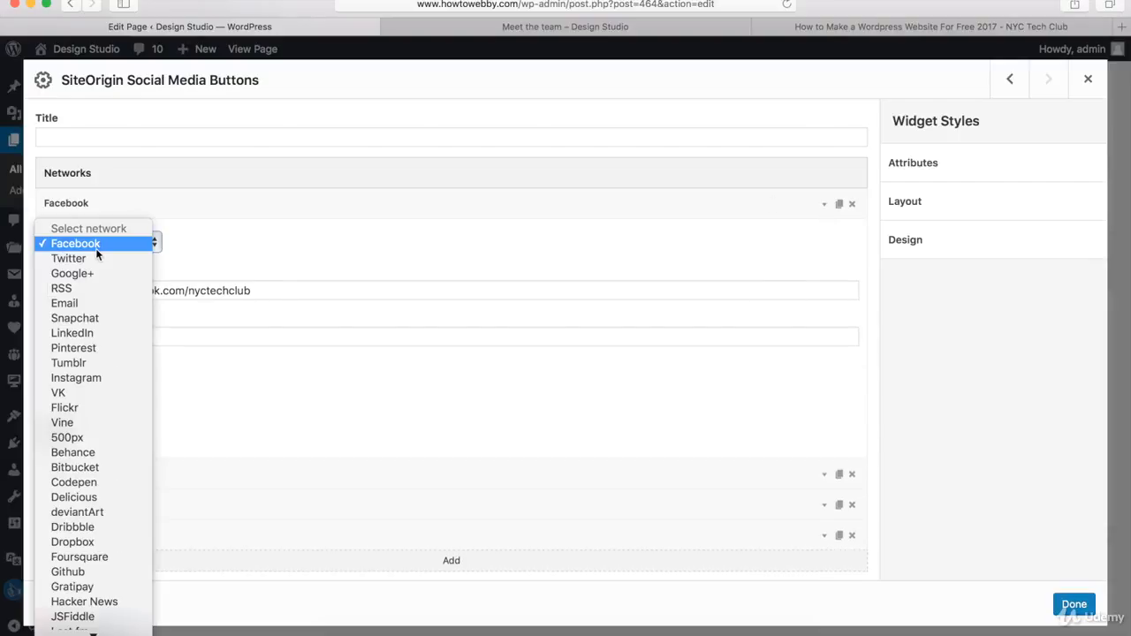
left_click(241, 257)
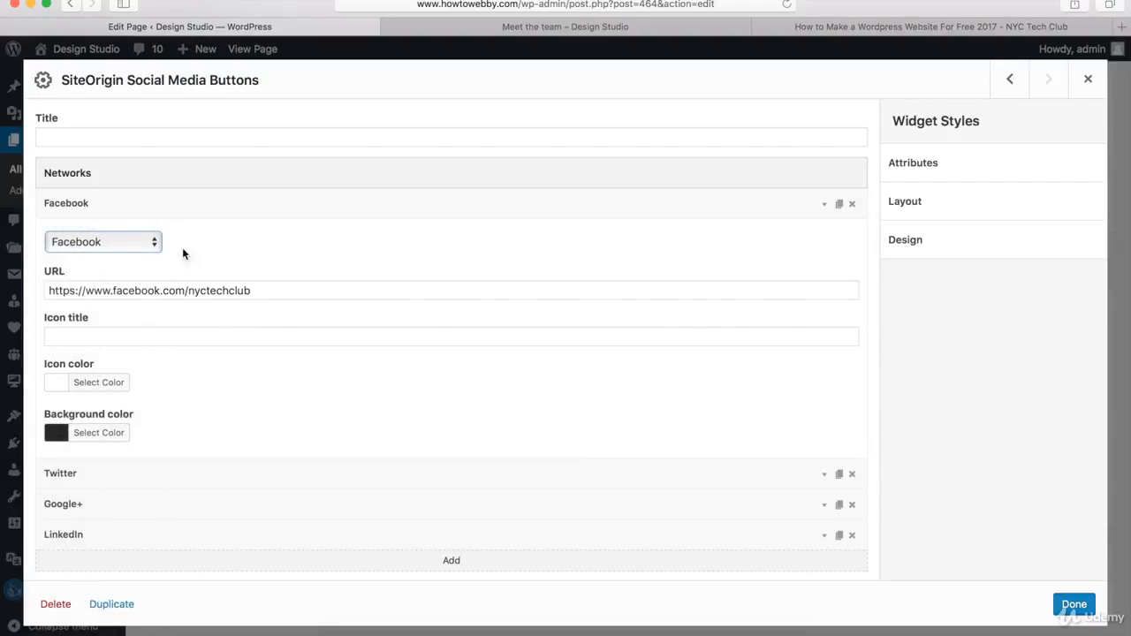
left_click(85, 386)
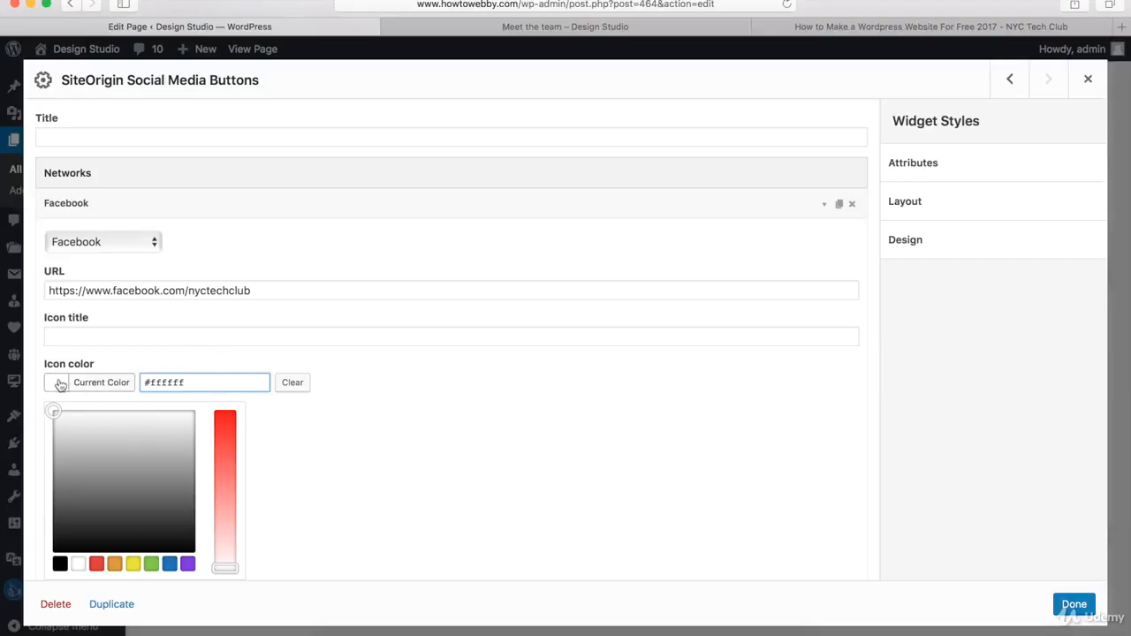
left_click(93, 390)
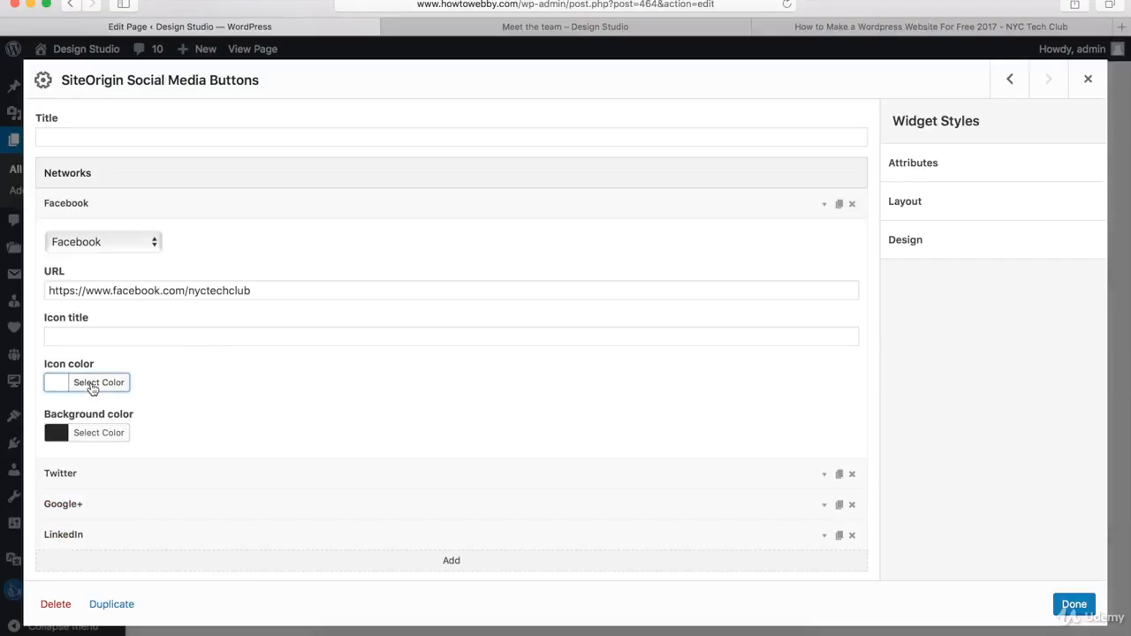
left_click(92, 434)
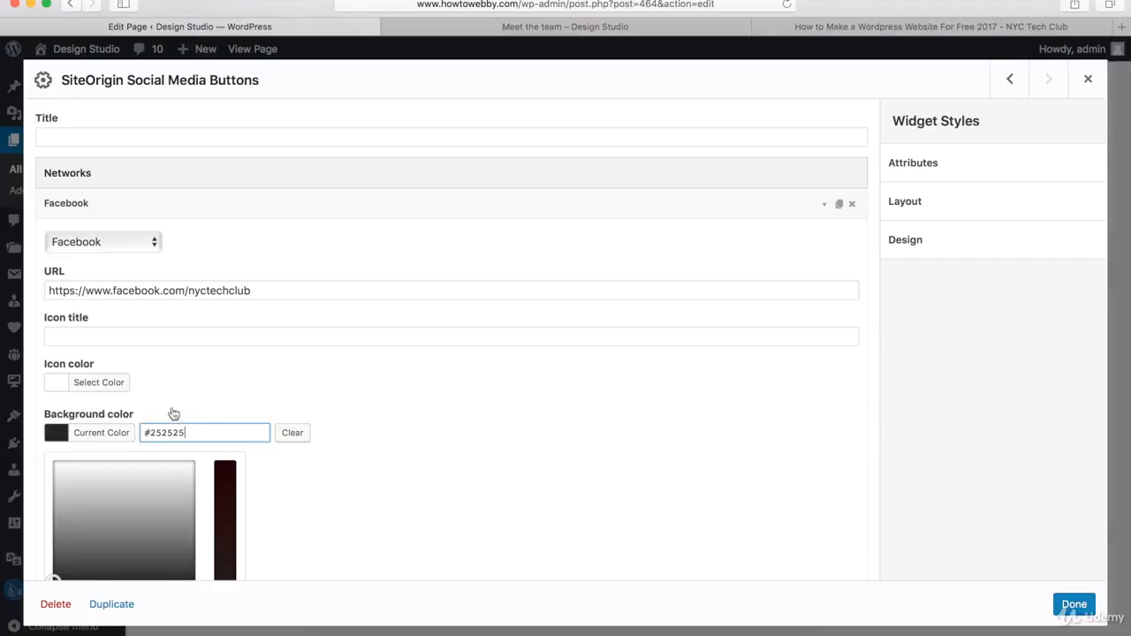
left_click(96, 436)
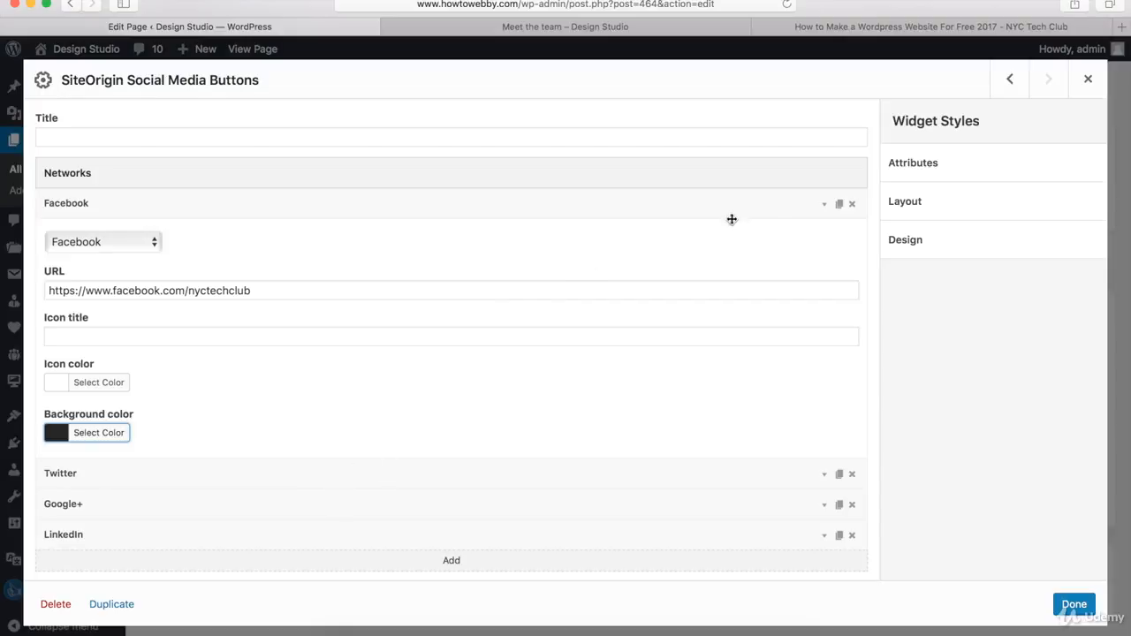
left_click(824, 205)
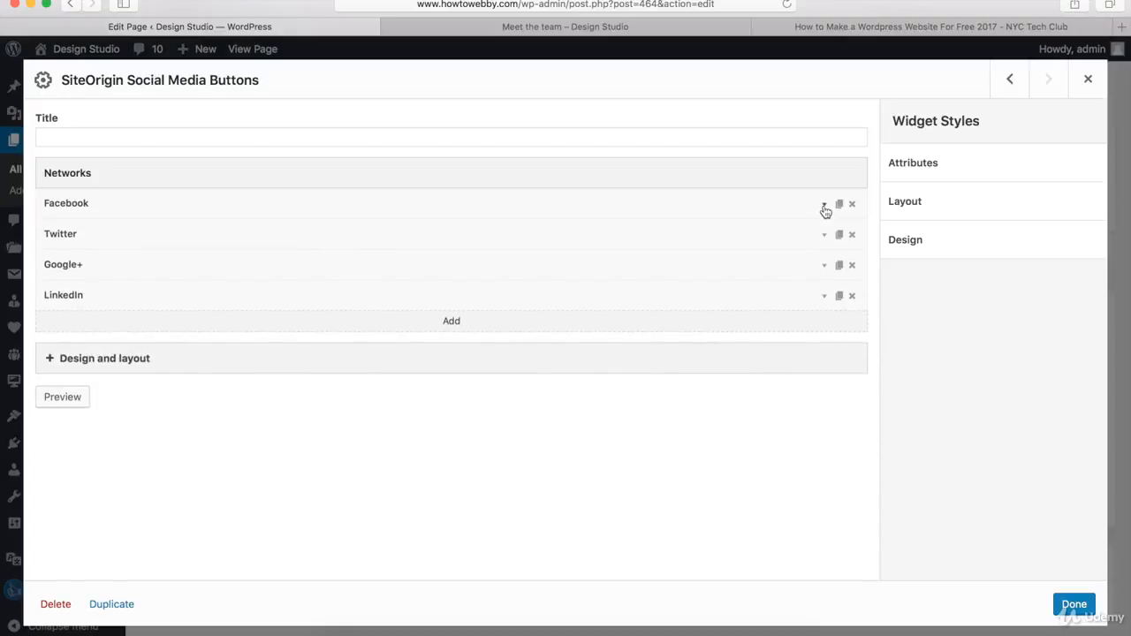
Step: Review the widget's design and layout options and close the social media buttons widget
left_click(191, 366)
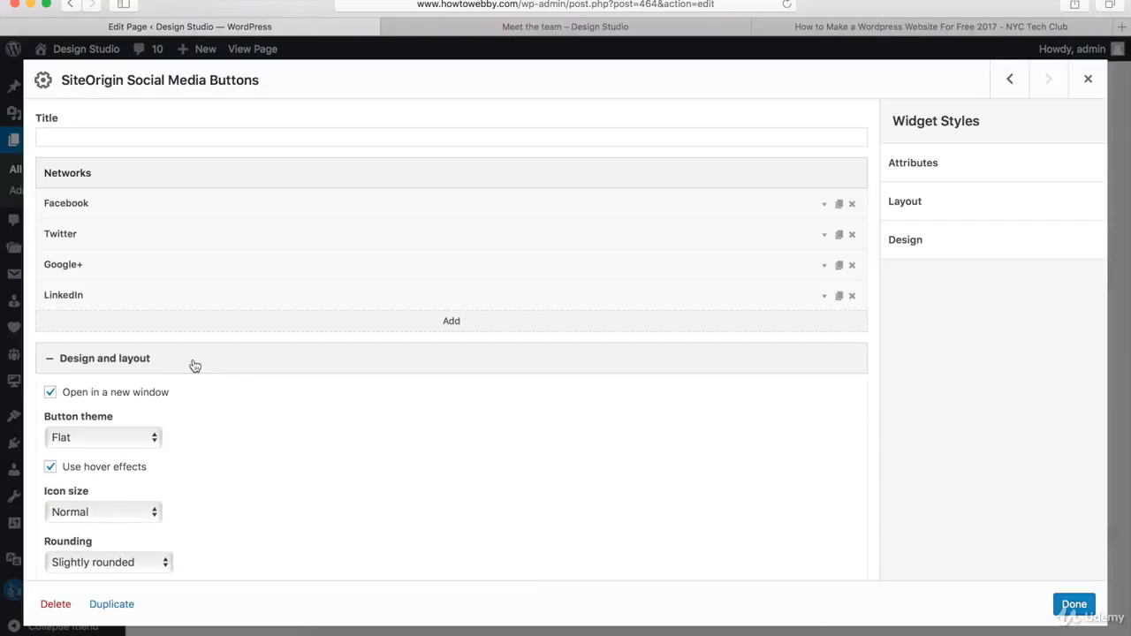
scroll(328, 393, "down", 5)
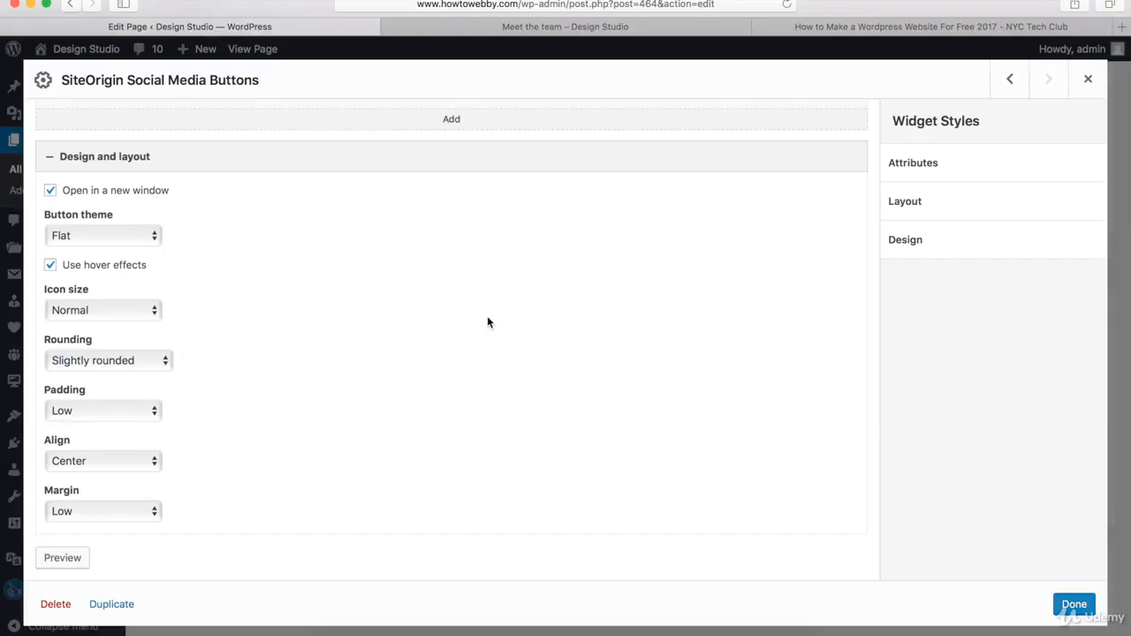
left_click(1074, 606)
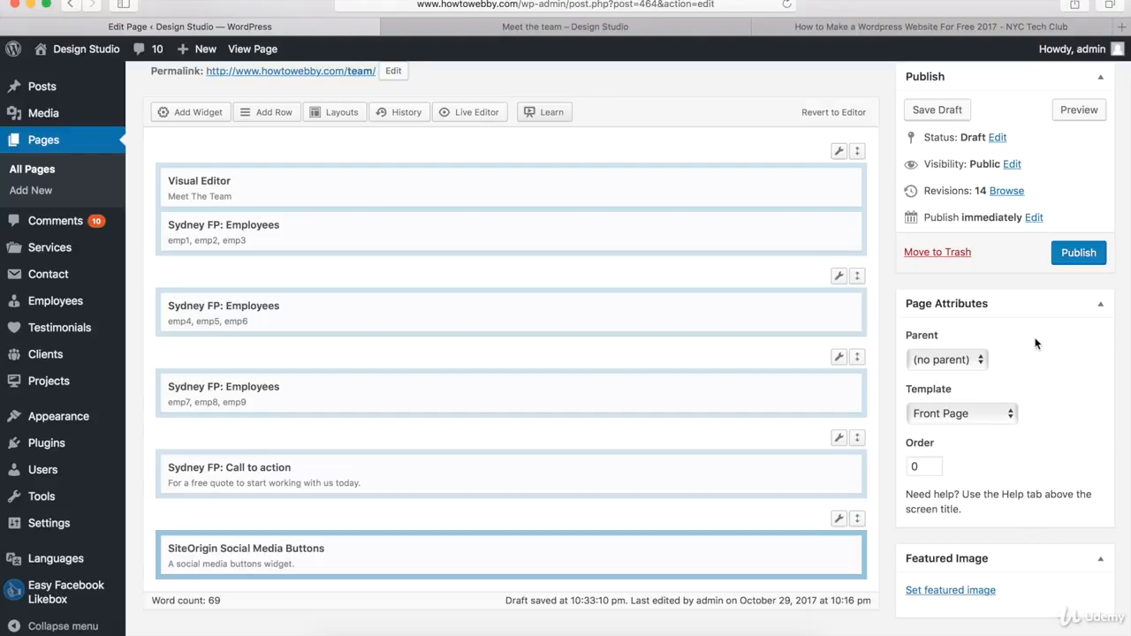
Step: Publish the Team page and open the live page
left_click(1079, 254)
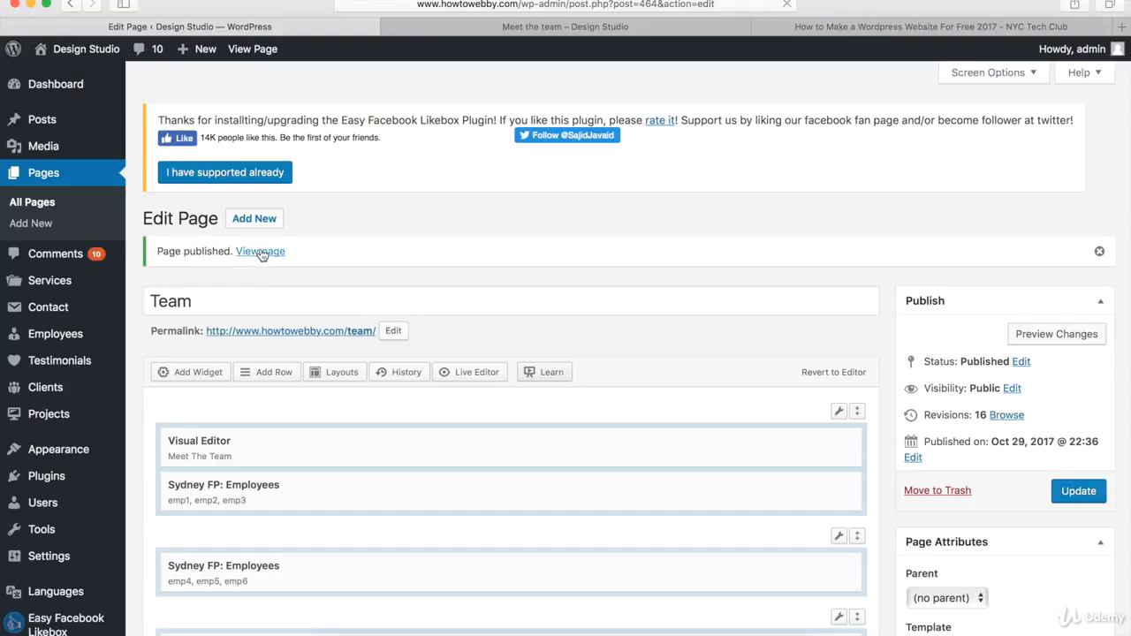
left_click(261, 254)
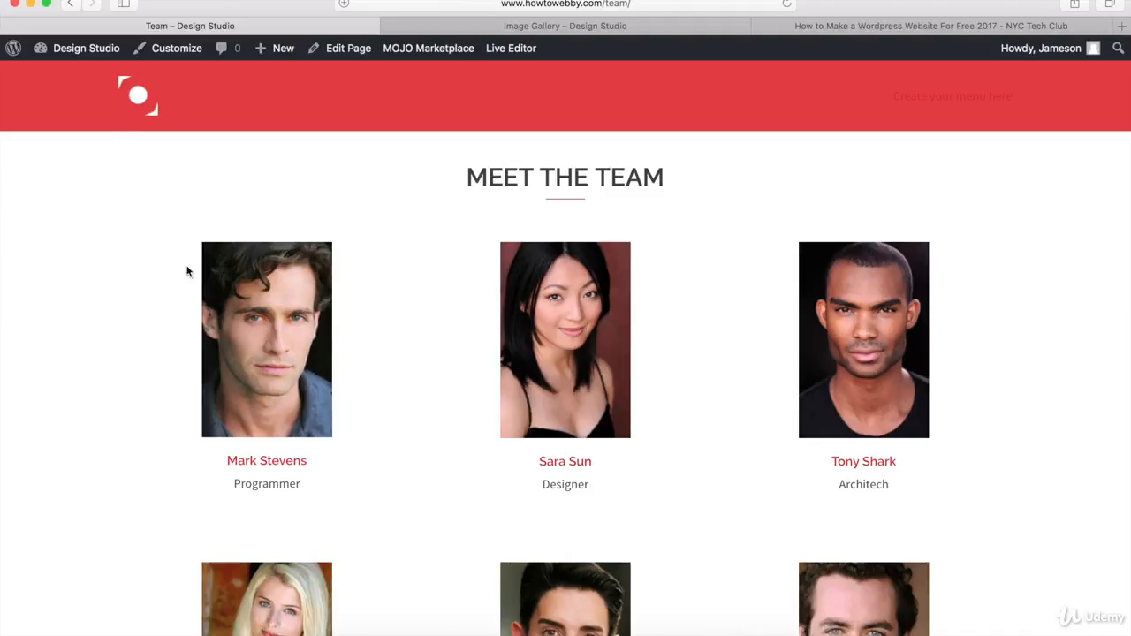
Step: Examine the published Team page from the team members down to the call-to-action and social buttons
mouse_move(518, 346)
mouse_move(821, 359)
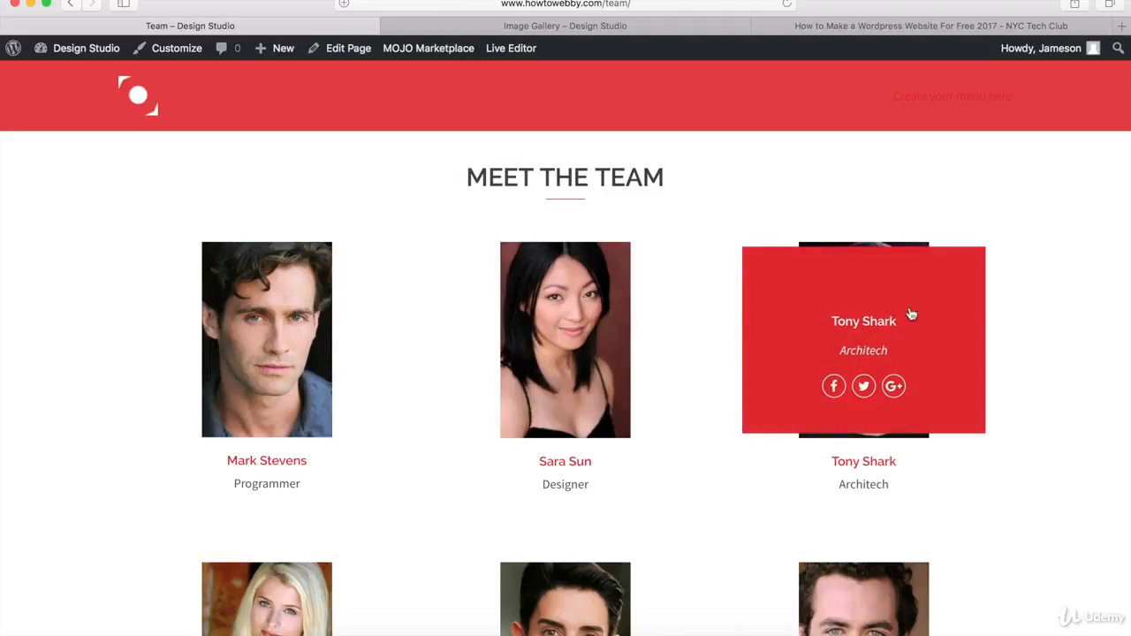
scroll(1073, 294, "down", 10)
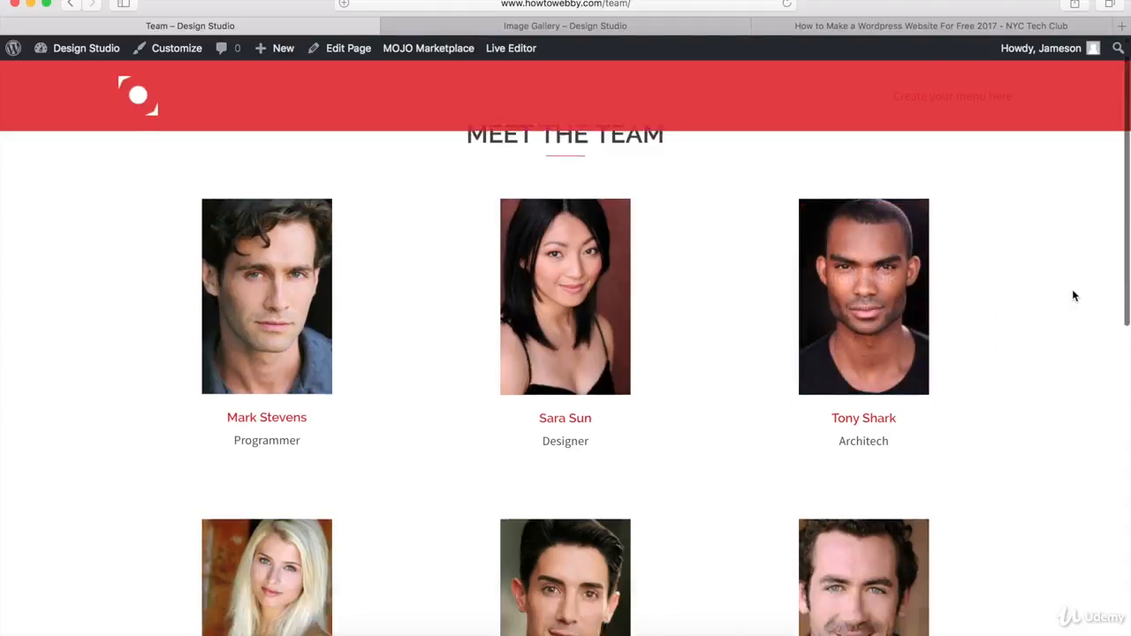
scroll(1073, 294, "down", 3)
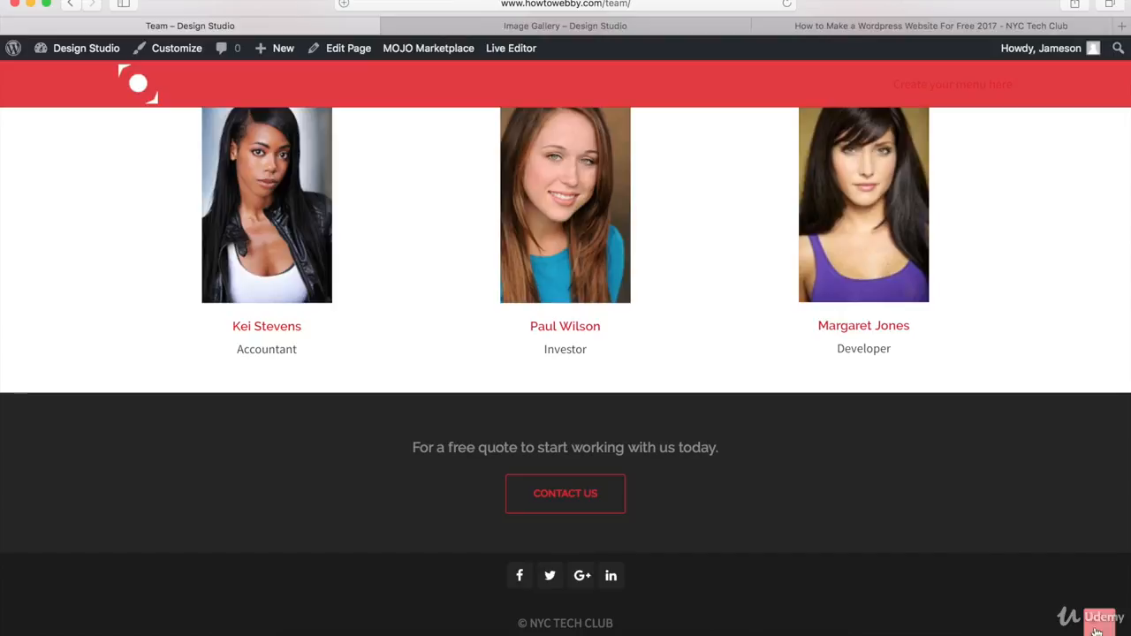
scroll(1098, 619, "up", 10)
scroll(1068, 310, "up", 2)
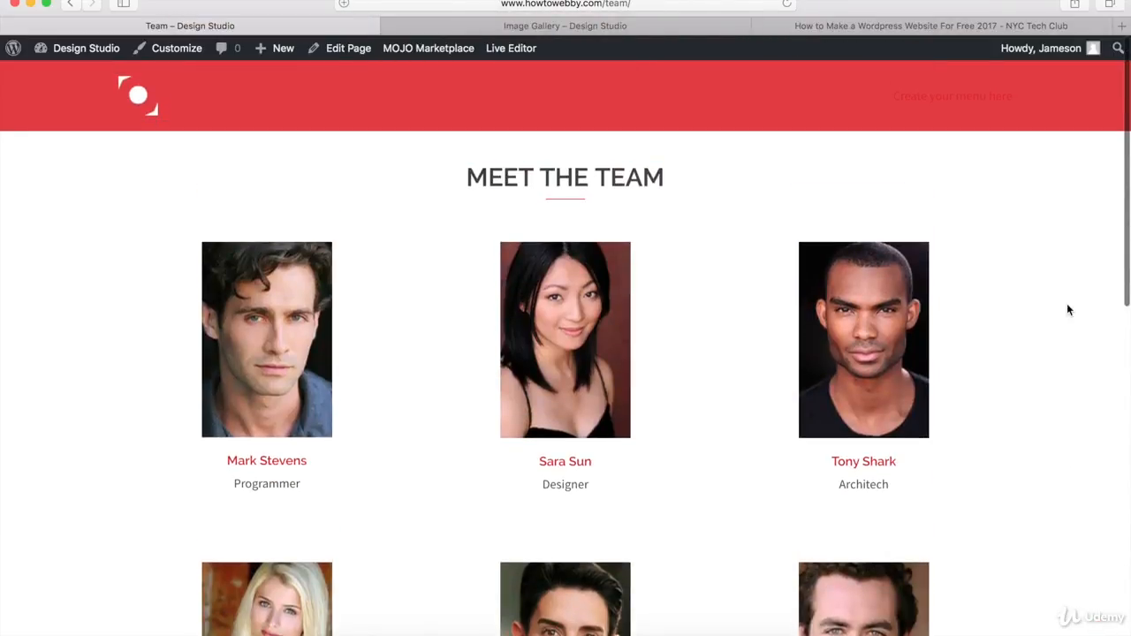